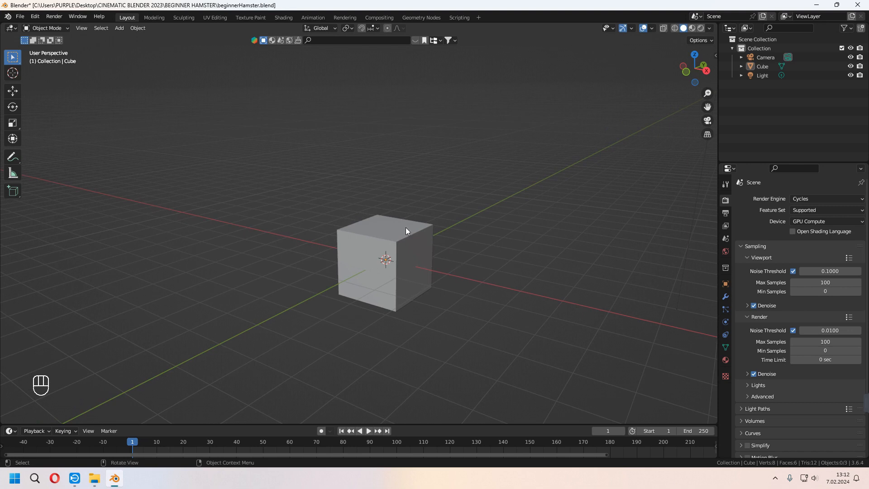
Move the cube up 1 m along the Z axis in front view.
left_click(395, 261)
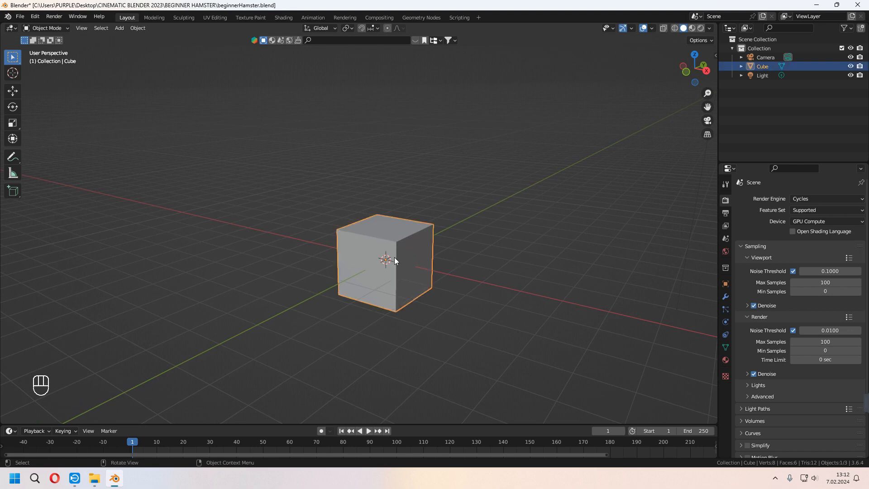
middle_click_drag(396, 261, 439, 270)
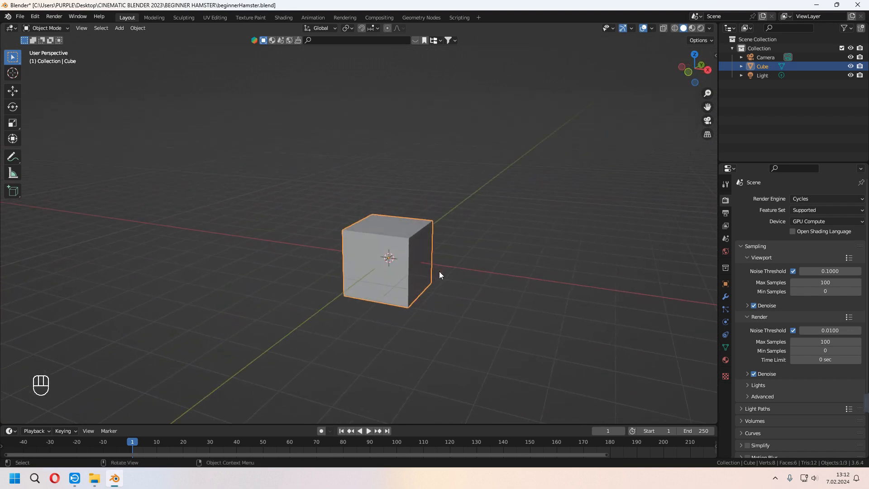
key("KP_1")
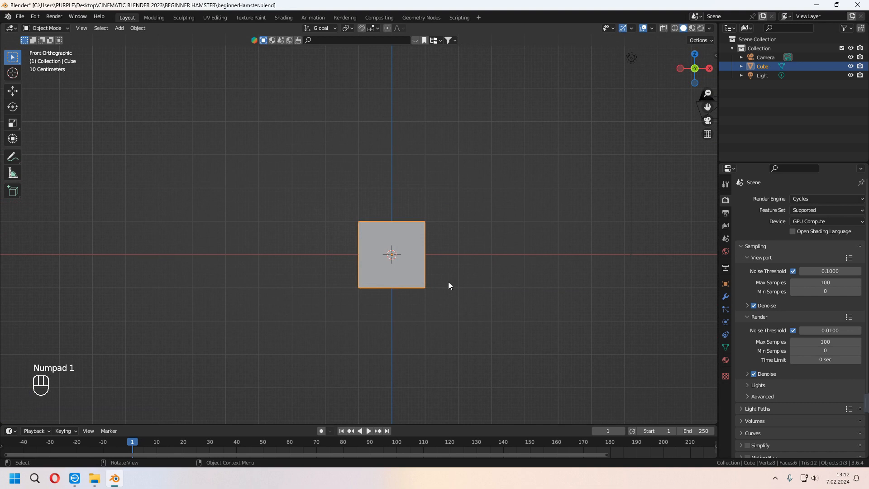
key("g")
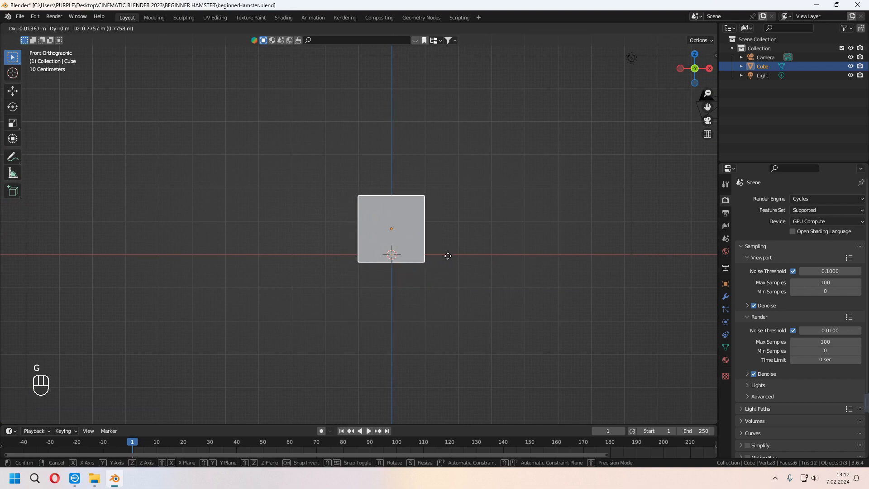
key("z")
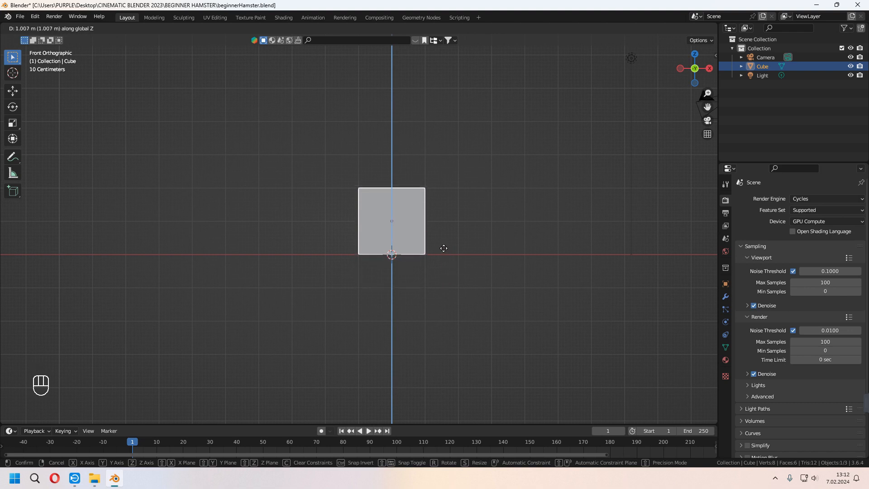
key("KP_1")
key("KP_Enter")
Add a Subdivision Surface modifier with viewport level 2 to the cube and shade it smooth.
middle_click_drag(444, 250, 477, 268)
left_click(726, 297)
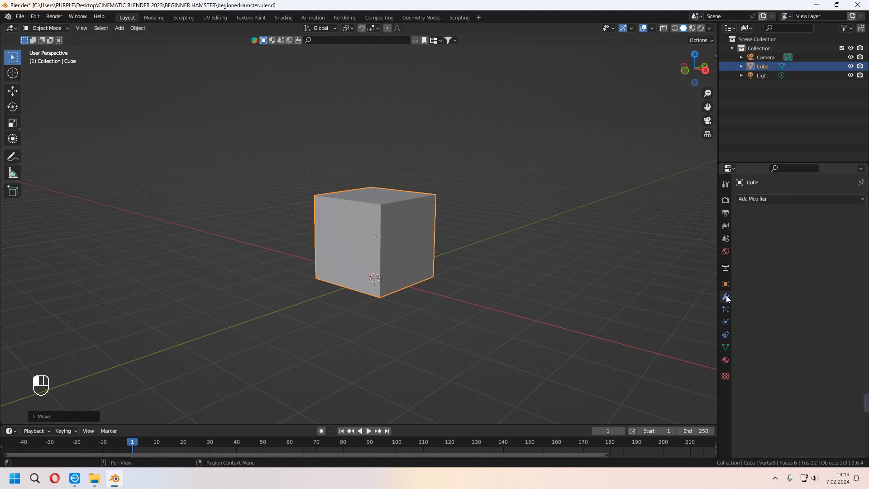
left_click(775, 199)
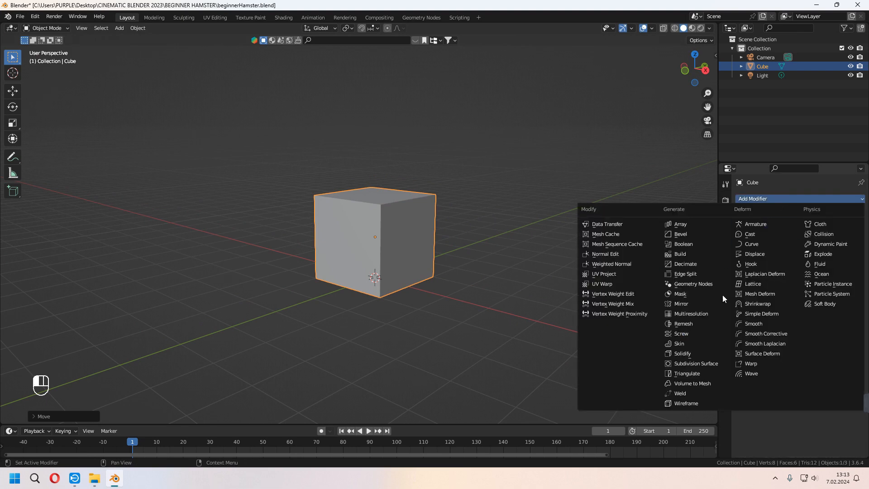
left_click(711, 363)
middle_click_drag(548, 323, 442, 264)
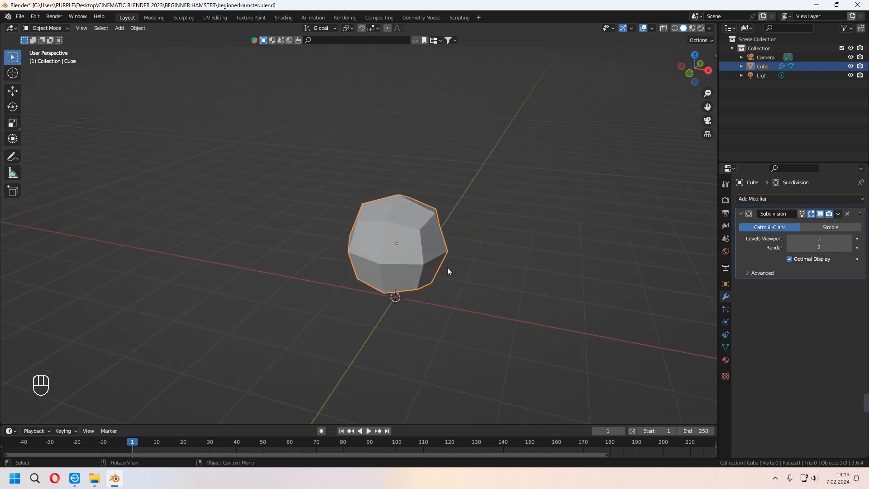
left_click(849, 238)
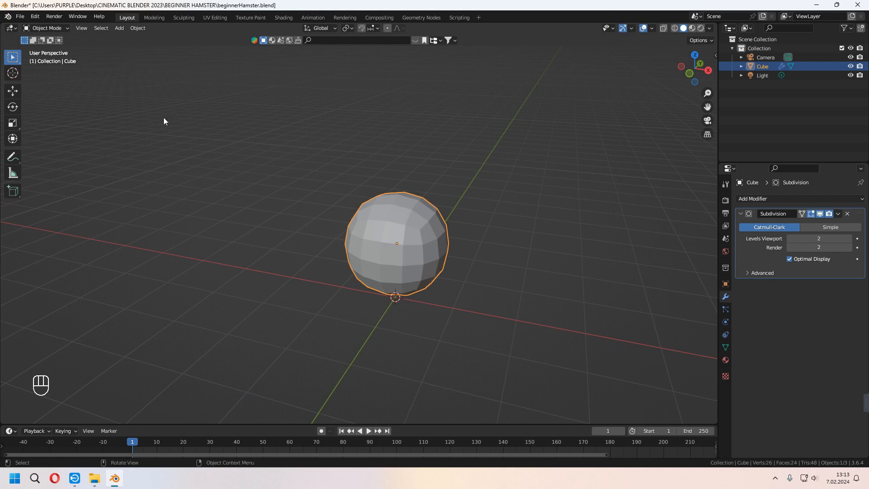
right_click(411, 216)
left_click(411, 216)
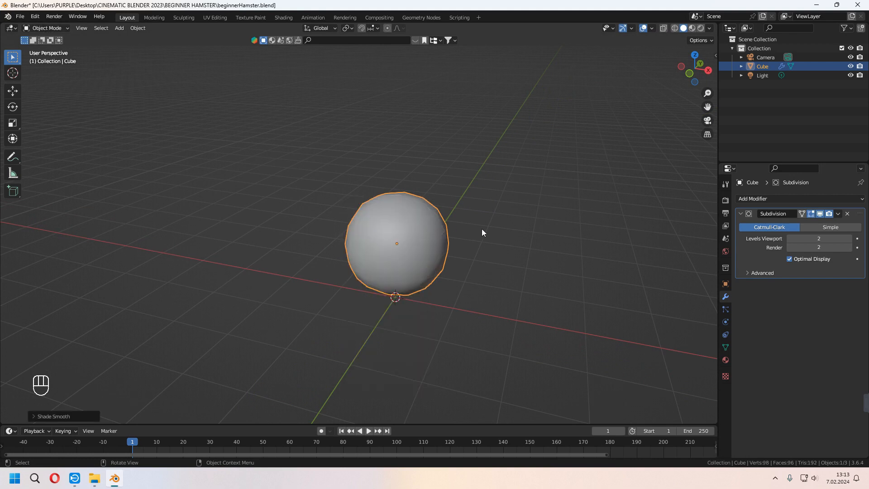
Switch the cube into Edit Mode and back to Object Mode.
key("Tab")
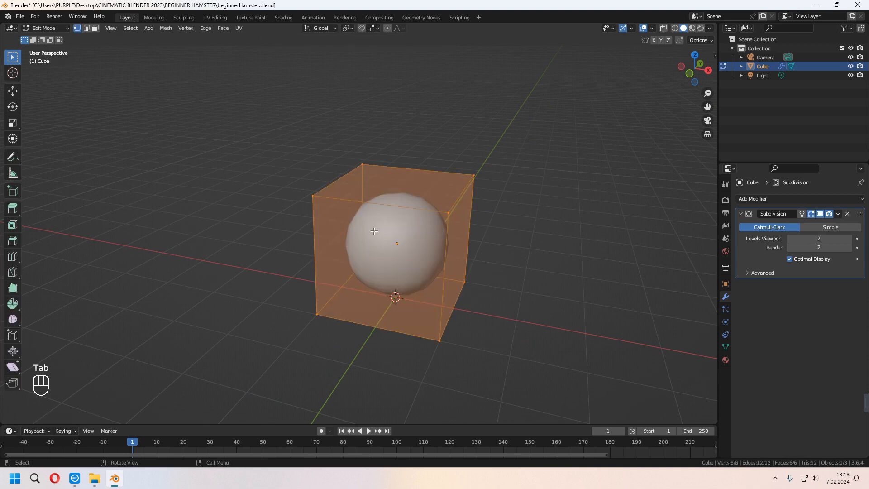
key("Tab")
left_click(45, 28)
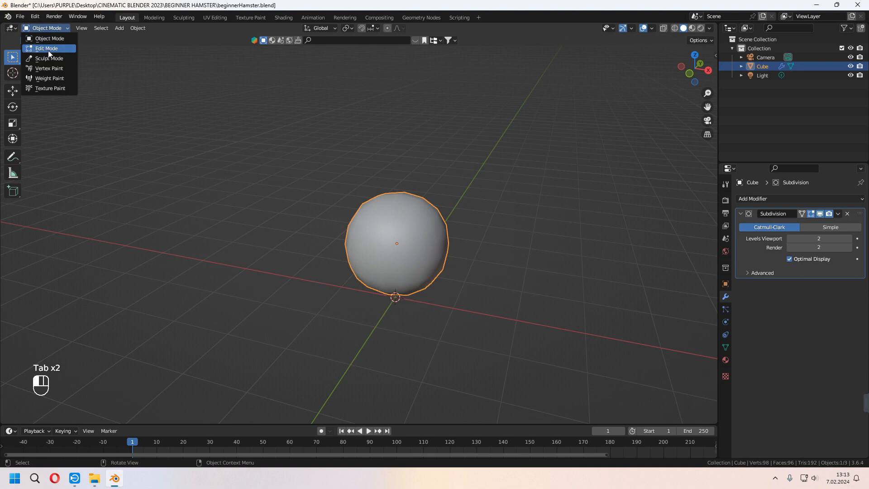
left_click(47, 49)
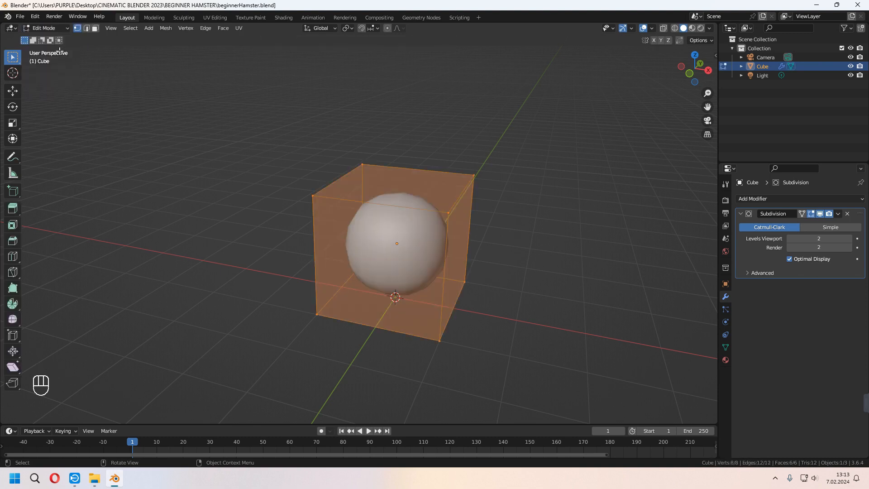
left_click(56, 28)
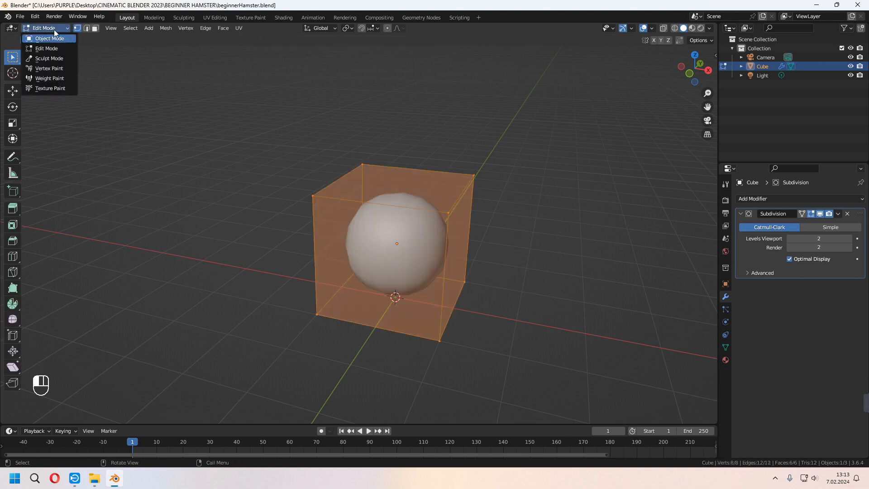
left_click(56, 39)
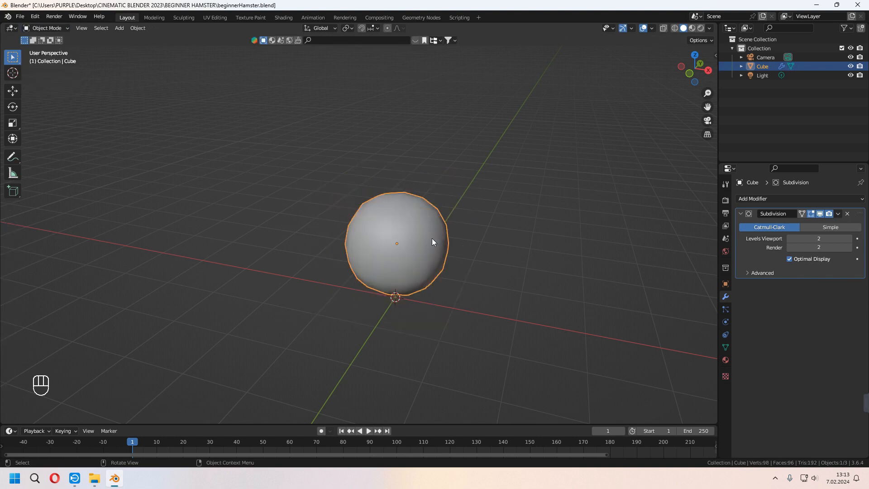
Apply the cube's Subdivision modifier and check the resulting mesh in Edit Mode.
middle_click_drag(480, 257, 498, 254)
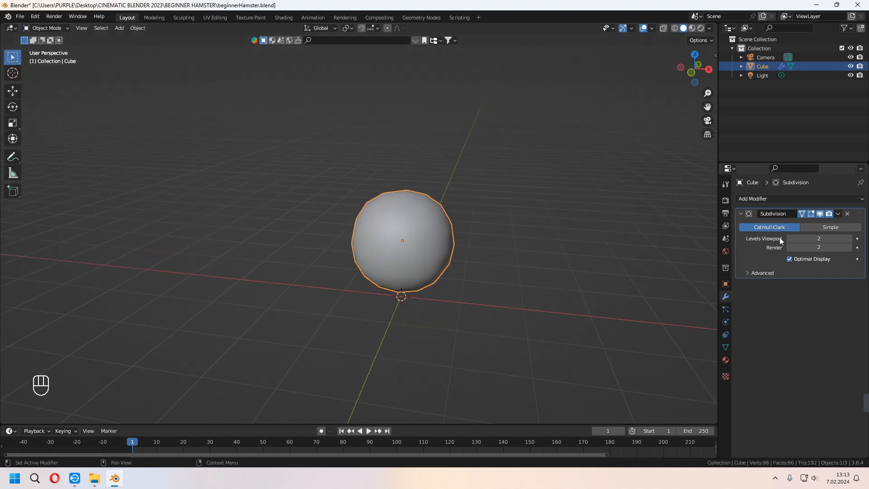
left_click(838, 214)
left_click(802, 223)
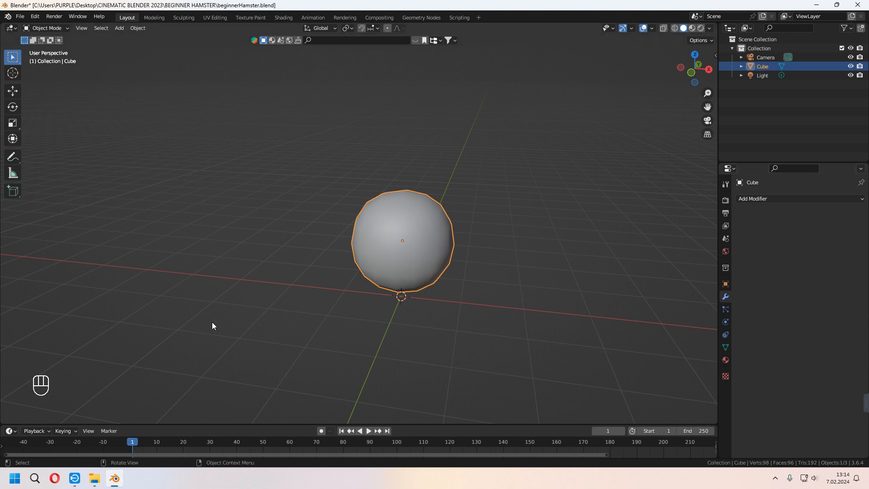
middle_click_drag(437, 243, 487, 269)
key("Tab")
left_click(473, 246)
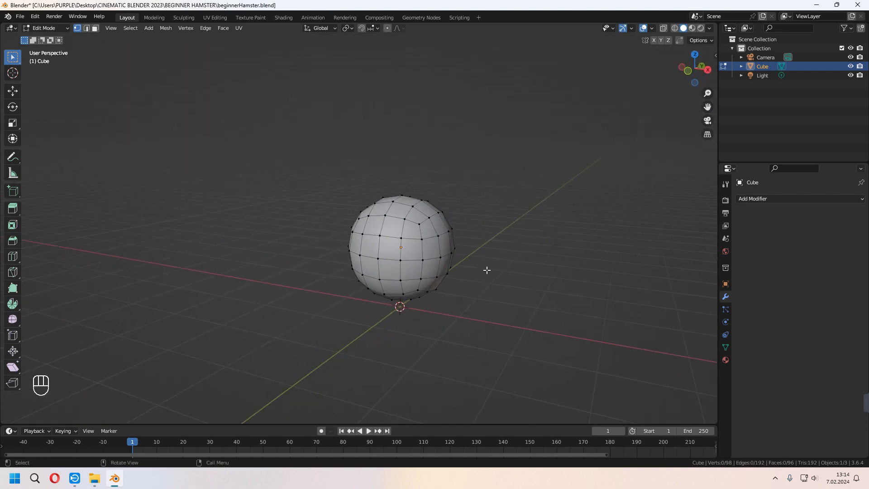
key("Tab")
middle_click_drag(399, 232, 438, 237)
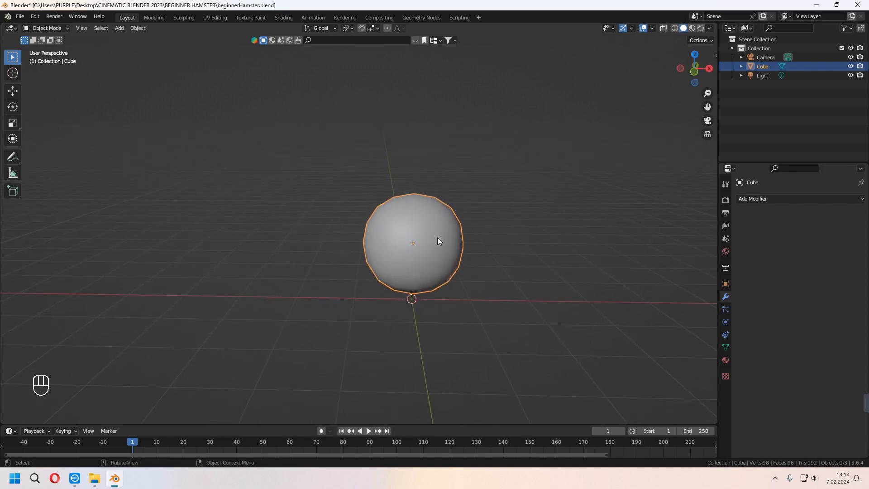
Delete the vertices on the negative X half of the sphere, working in front wireframe view.
key("KP_1")
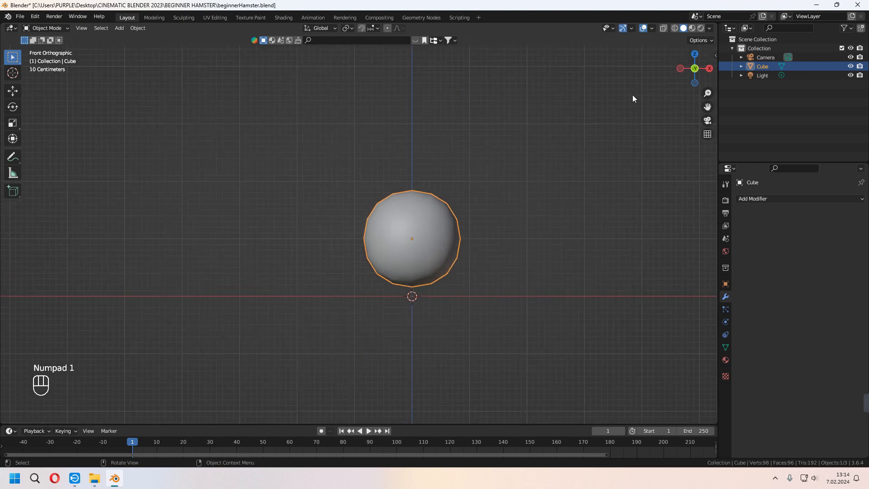
left_click(675, 28)
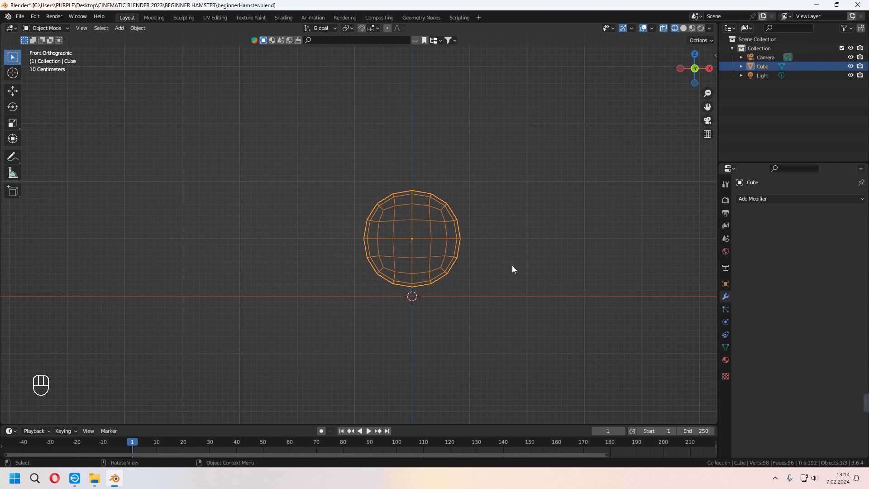
key("Tab")
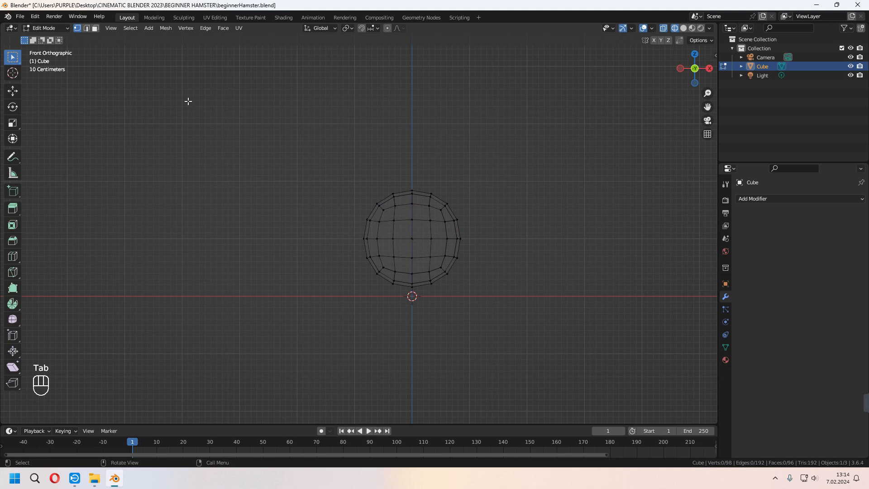
left_click_drag(323, 139, 402, 326)
key("x")
left_click(582, 254)
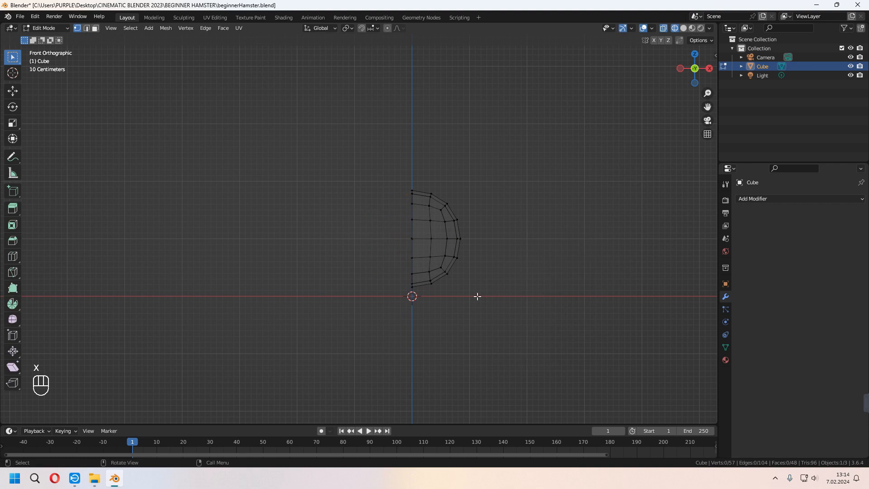
key("Tab")
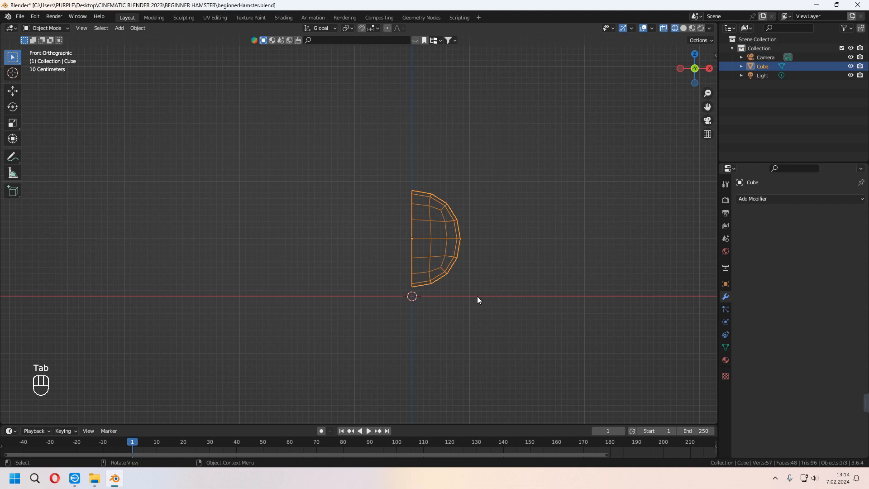
Add a Mirror modifier on the X axis with Clipping enabled to the half sphere.
left_click(776, 198)
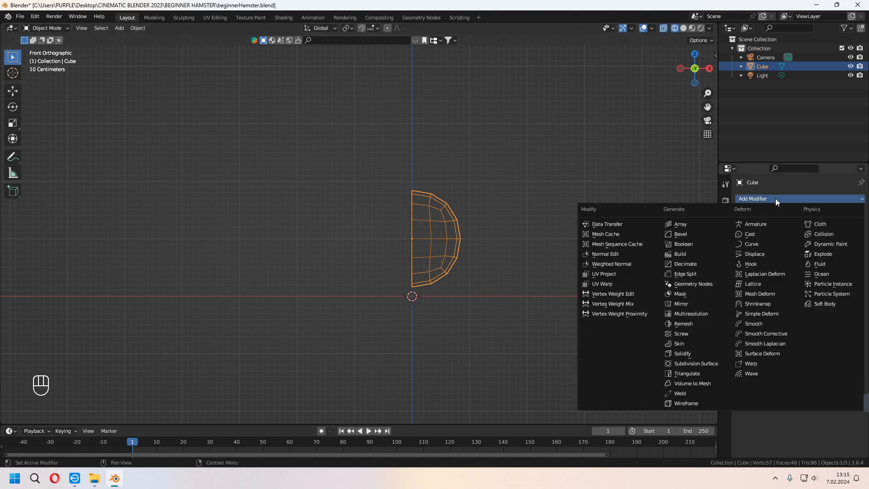
left_click(684, 306)
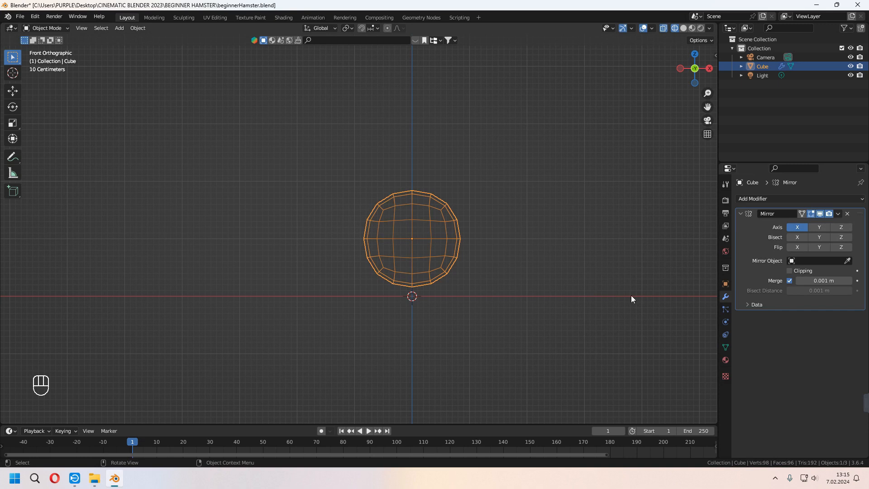
left_click(790, 271)
Select the vertices at the sphere's top in Edit Mode and switch the viewport to solid shading.
key("Tab")
left_click_drag(404, 181, 424, 200)
middle_click_drag(424, 200, 431, 235)
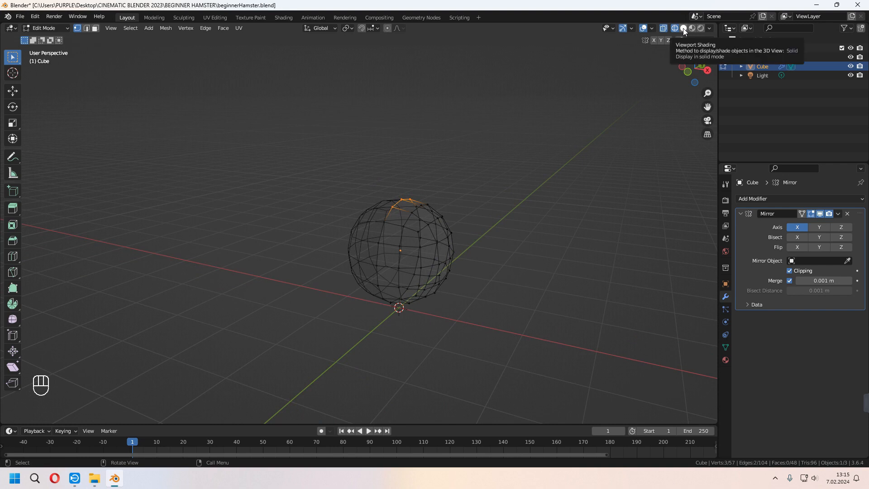
middle_click_drag(567, 243, 580, 236)
key("z")
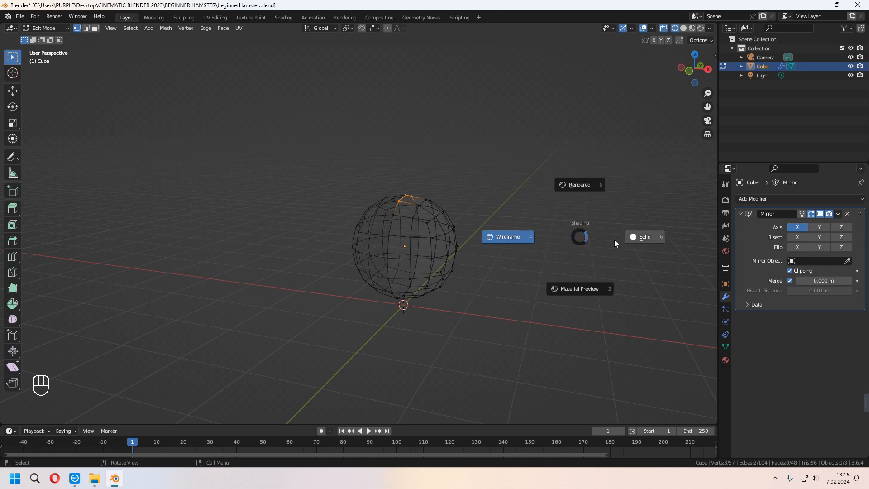
left_click(640, 240)
Select the whole mesh, scale it down along the Y axis, and return to Object Mode.
mouse_move(498, 262)
middle_mouse_down()
mouse_move(512, 273)
mouse_move(451, 256)
mouse_move(423, 273)
mouse_move(433, 279)
middle_mouse_up()
scroll(465, 254, "up", 3)
scroll(424, 273, "down", 2)
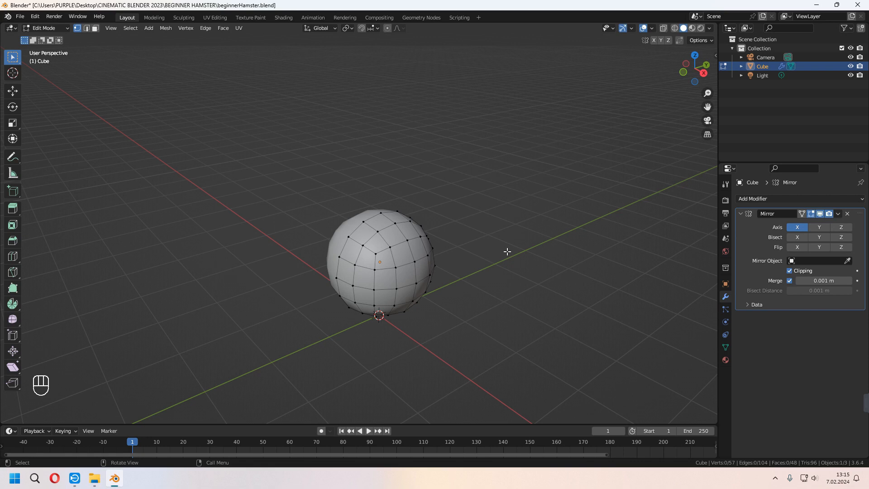
key("a")
middle_click_drag(520, 237, 494, 249)
key("s")
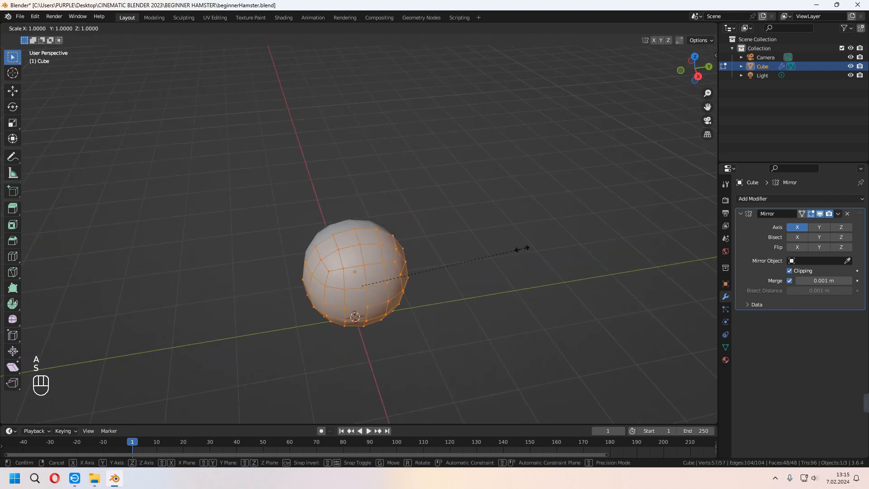
key("y")
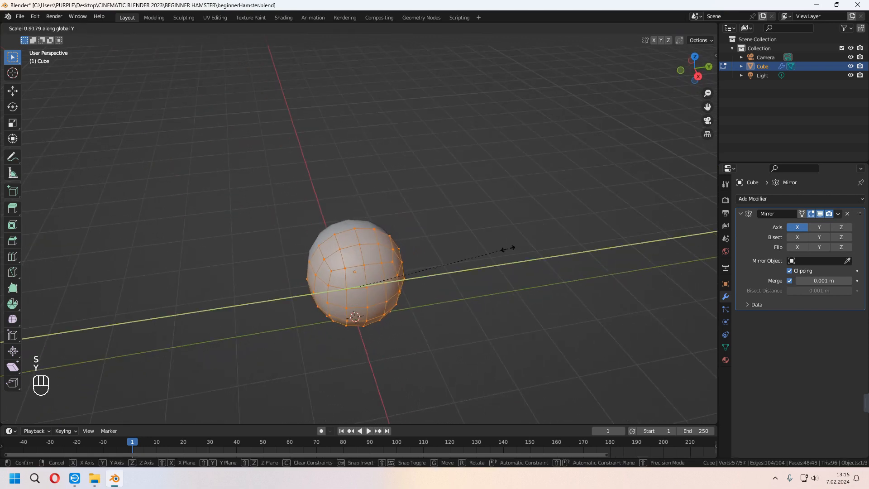
left_click(476, 243)
middle_click_drag(448, 258, 449, 281)
key("Tab")
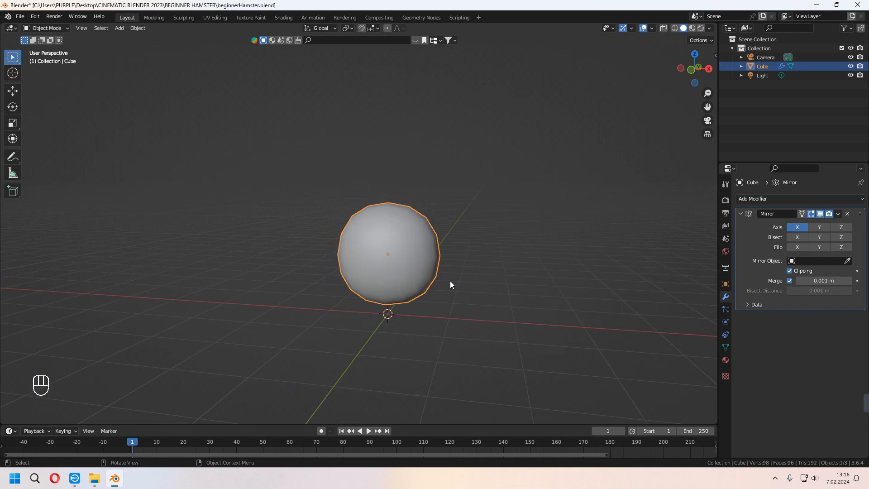
Add a Subdivision Surface modifier below the Mirror modifier.
left_click(765, 199)
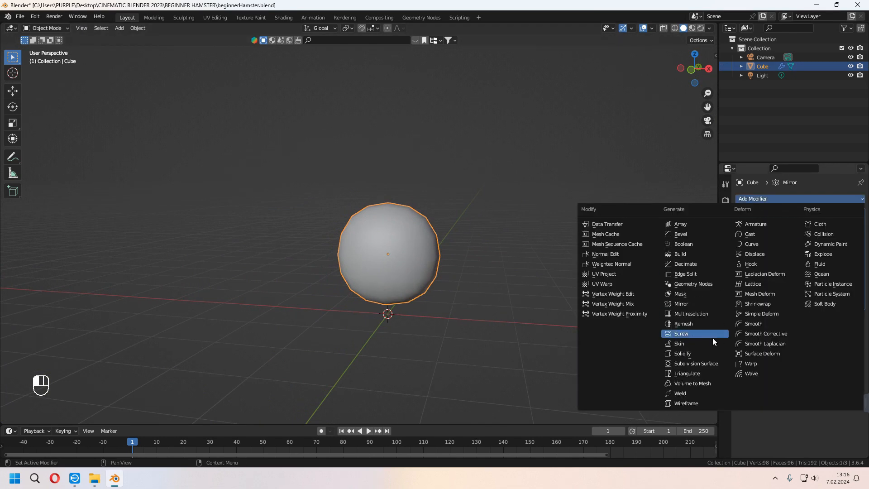
left_click(714, 364)
middle_click_drag(434, 368, 394, 271)
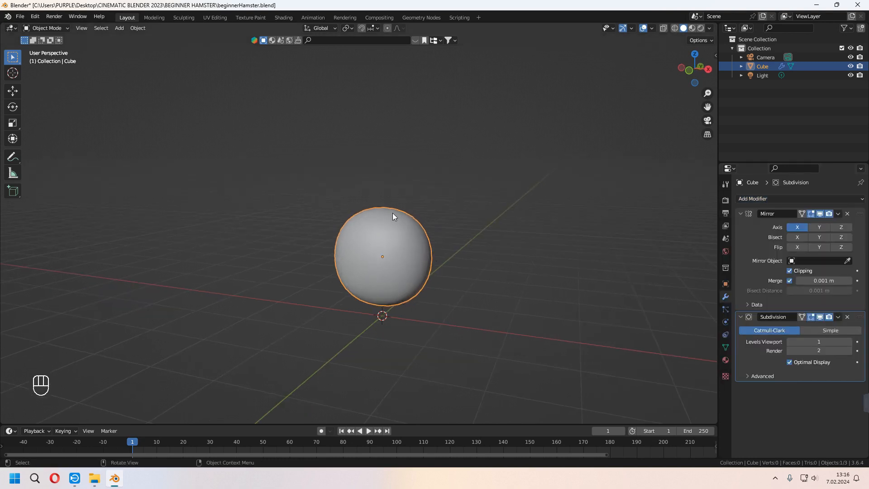
Turn on On Cage display for the Subdivision modifier and select the whole mesh in Edit Mode.
key("Tab")
middle_click_drag(411, 283, 409, 231)
left_click(802, 317)
middle_click_drag(468, 328, 485, 327)
key("a")
key("a")
key("a")
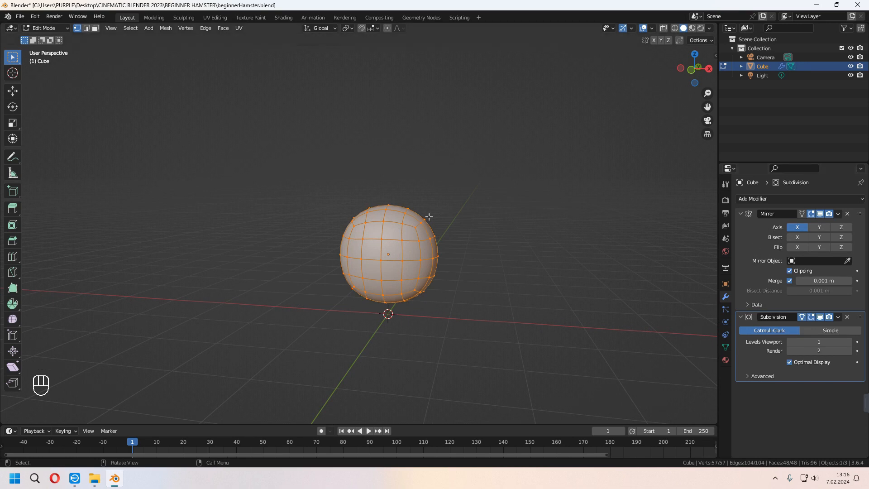
Deselect the whole sphere mesh and turn on proportional editing.
left_click(493, 253)
middle_click_drag(492, 252, 399, 62)
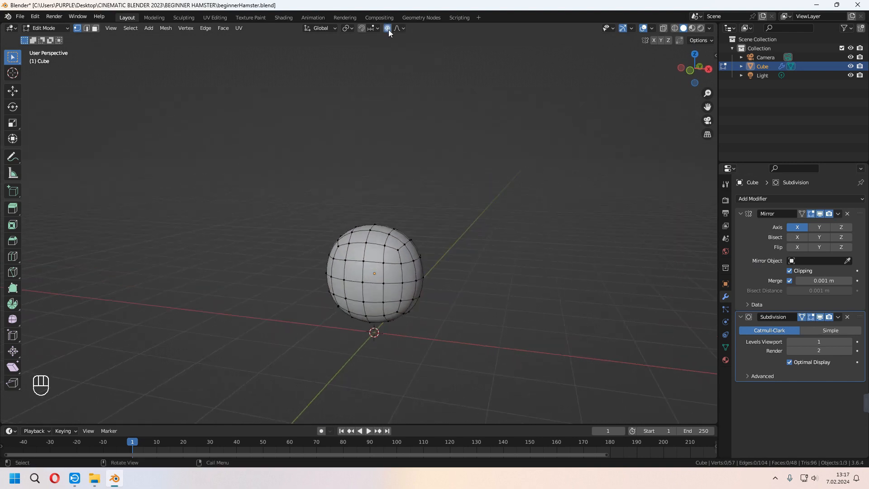
key("o")
key("o")
key("o")
key("o")
key("o")
key("o")
key("o")
key("o")
key("o")
key("o")
middle_click_drag(397, 38, 382, 266)
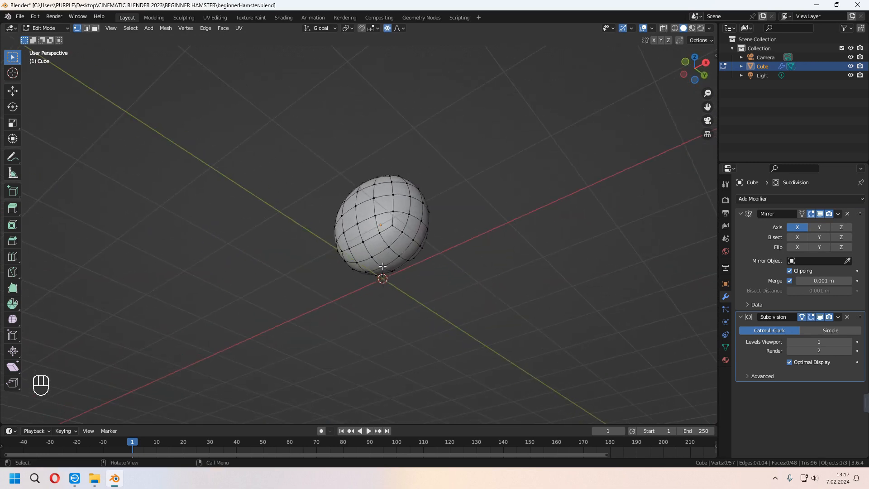
Select the sphere's bottom vertex and adjust the proportional editing size to about 1.46 with a trial scale.
middle_click_drag(468, 213, 505, 317)
key("s")
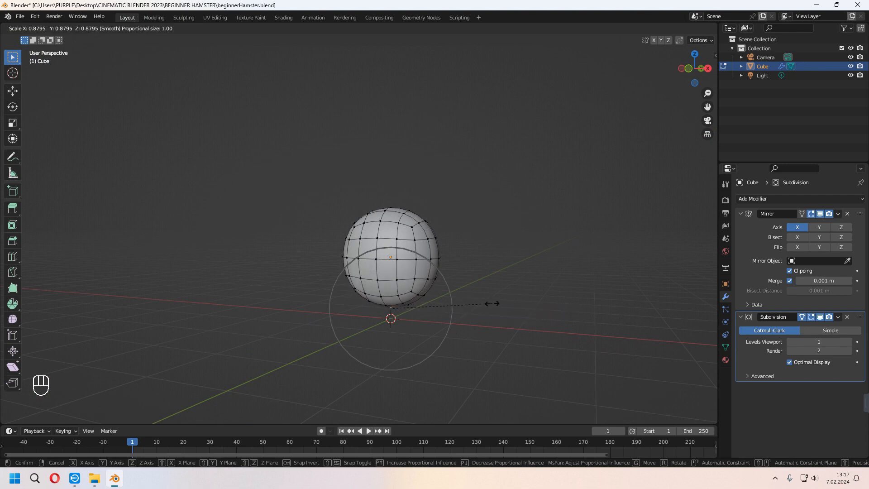
scroll(492, 304, "down", 5)
scroll(492, 303, "down", 1)
scroll(492, 303, "up", 6)
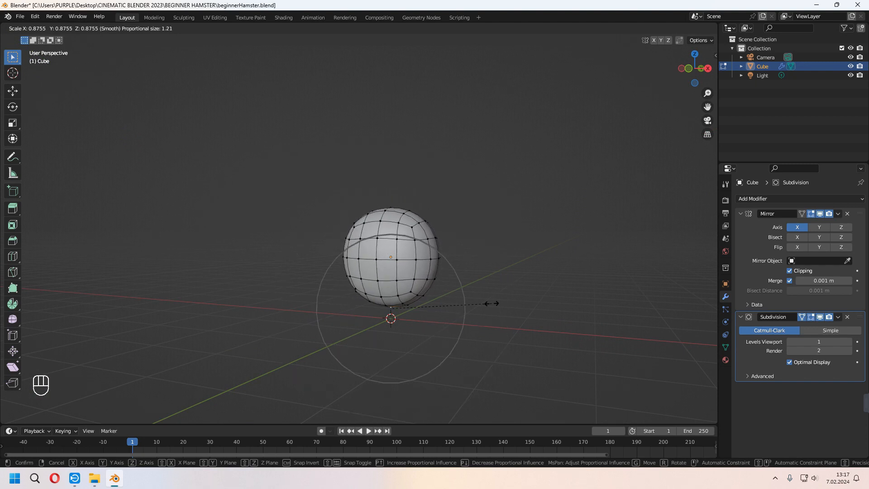
scroll(491, 285, "down", 4)
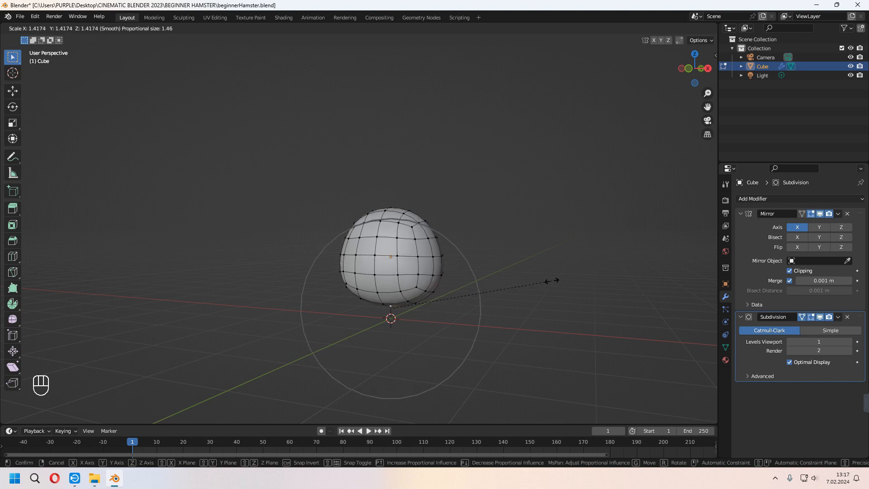
scroll(561, 279, "up", 10)
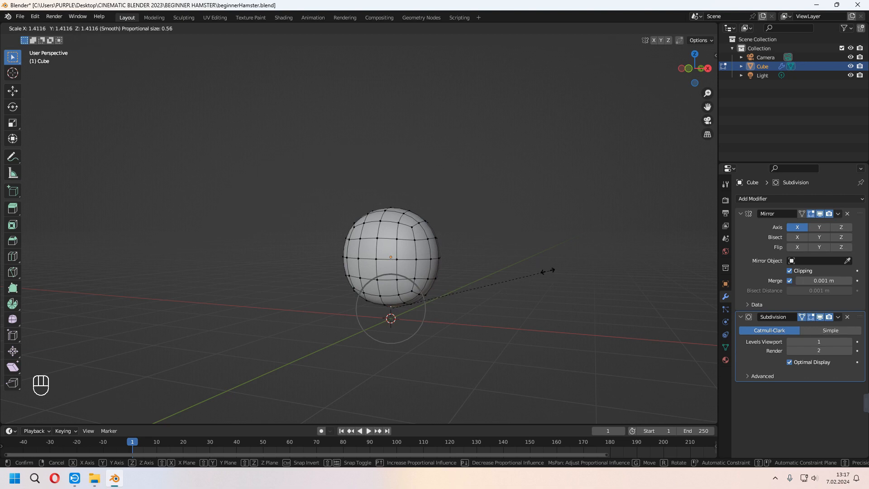
scroll(512, 279, "down", 10)
left_click(513, 281)
middle_click_drag(512, 281, 489, 279)
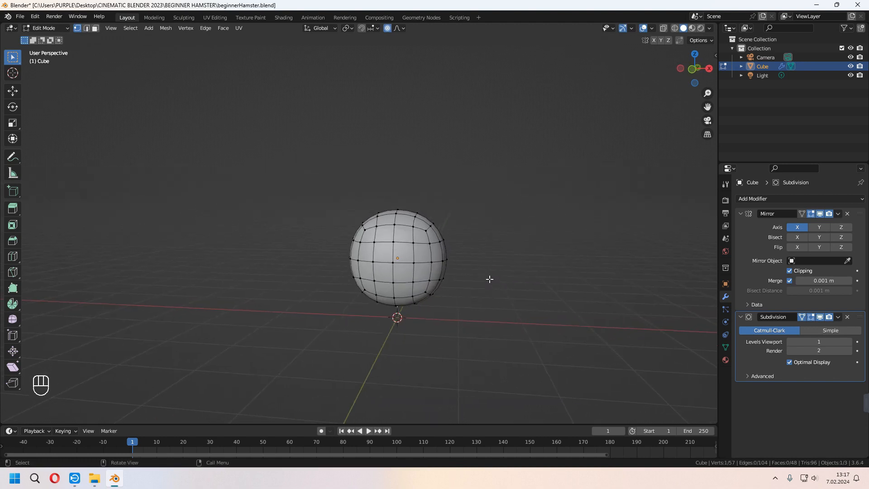
Enlarge the sphere's lower part by proportionally scaling from the bottom vertex, and move that vertex about 0.27 m down along Z in front view.
key("KP_1")
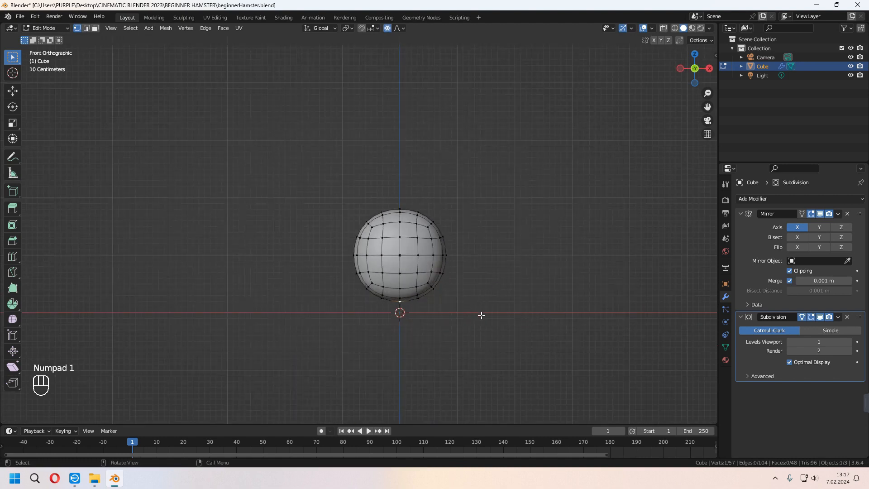
key("s")
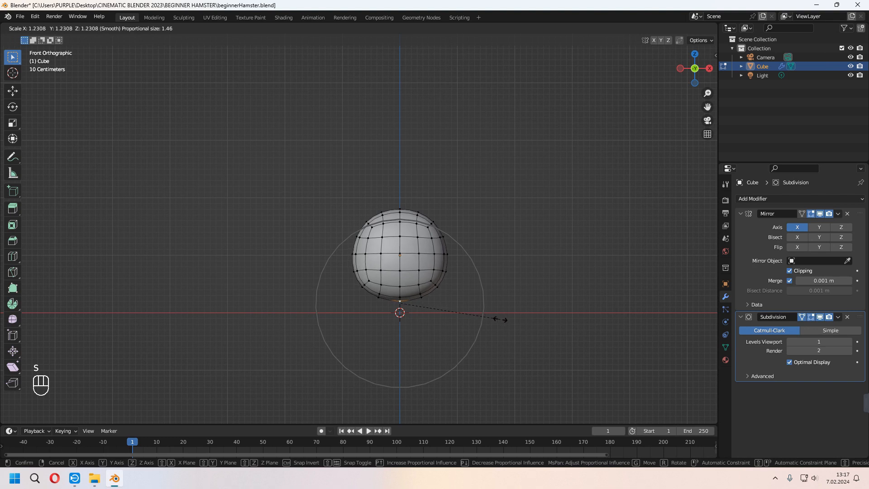
left_click(535, 317)
key("g")
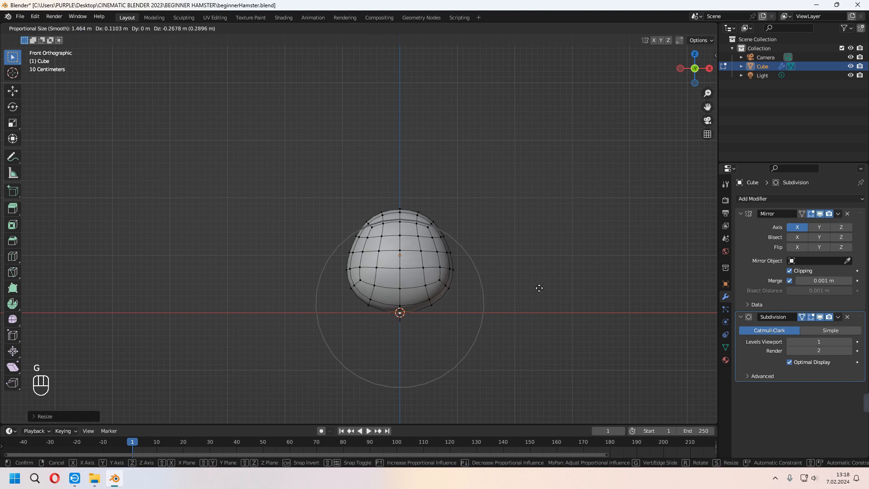
key("z")
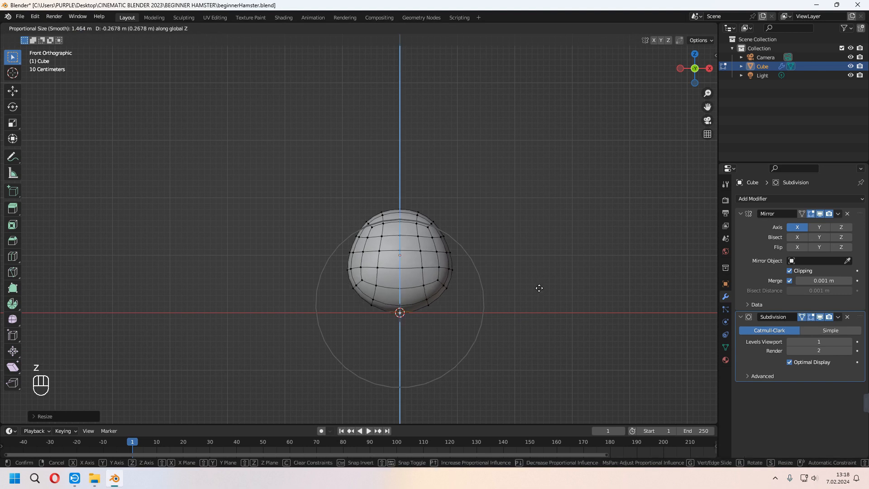
left_click(541, 290)
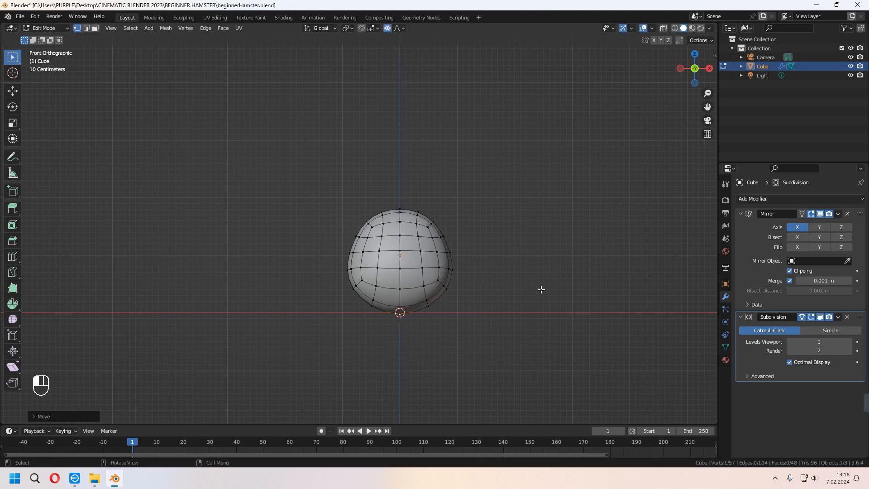
Select two vertices on the body's lower side and pull them about 0.14 m outward and 0.29 m down with proportional editing.
middle_click_drag(467, 317, 385, 288)
left_click(398, 284, "shift")
key("KP_1")
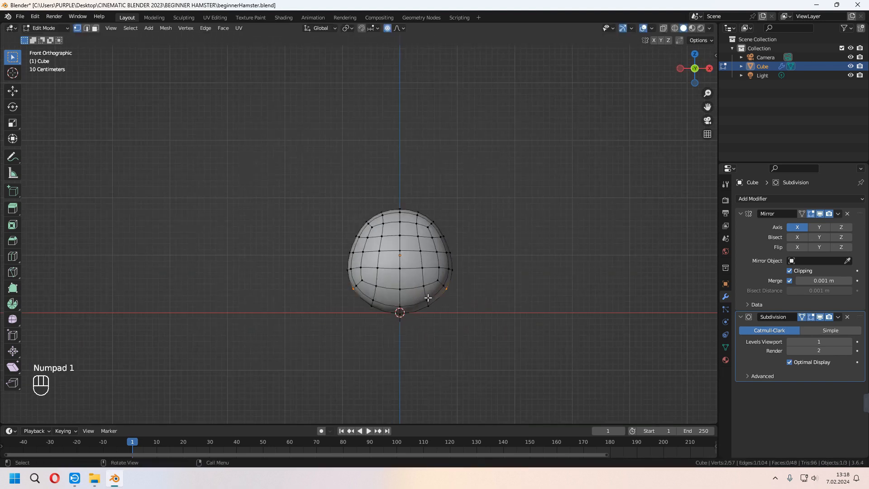
key("g")
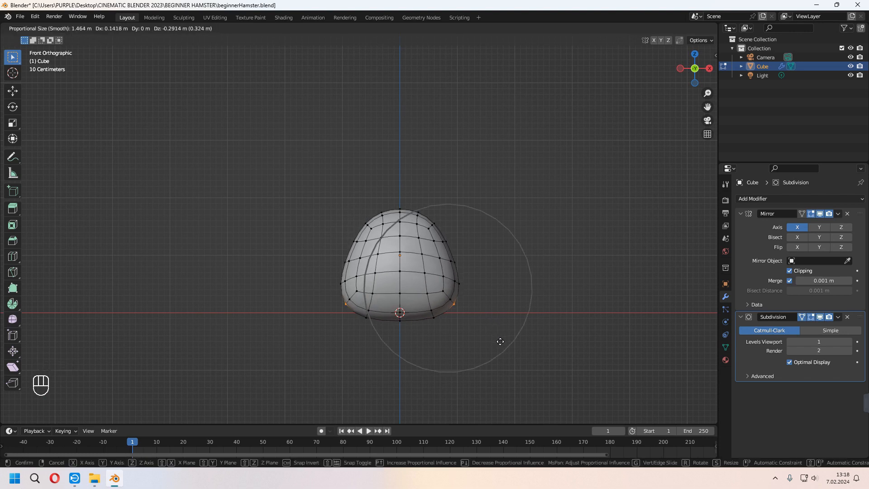
left_click(497, 338)
key("Tab")
middle_click_drag(496, 287, 422, 248)
key("Tab")
Select the body's top vertex and raise it in front view with proportional editing to make the body taller.
middle_click_drag(387, 224, 382, 254)
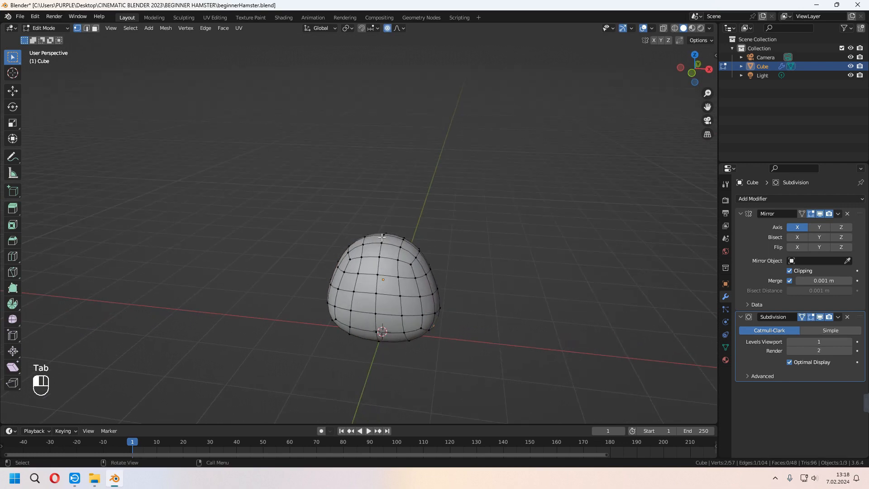
key("KP_1")
key("g")
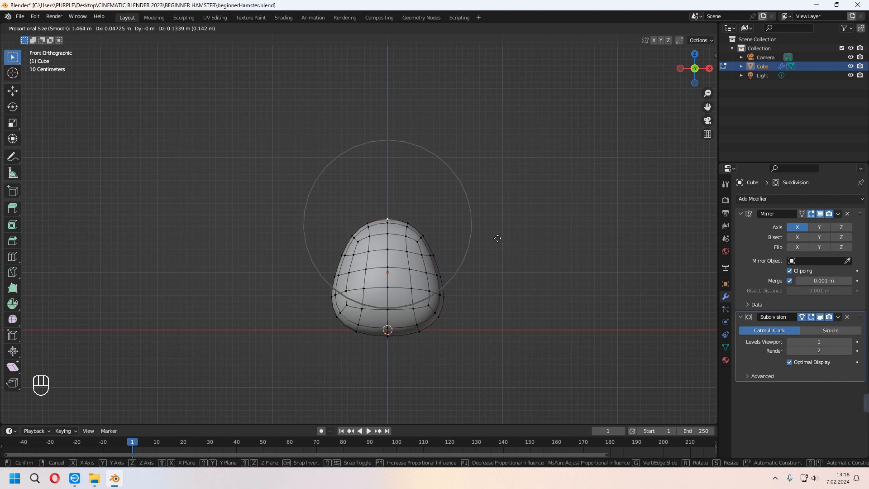
key("g")
key("g")
left_click(505, 309)
key("Tab")
mouse_move(505, 309)
middle_mouse_down()
mouse_move(431, 343)
mouse_move(477, 324)
mouse_move(434, 316)
mouse_move(438, 272)
mouse_move(508, 295)
middle_mouse_up()
Push the body's selected front vertices inward along Y with a proportional size of about 0.83 m, and save the file from Object Mode.
key("Tab")
key("g")
scroll(507, 296, "up", 4)
scroll(507, 296, "up", 2)
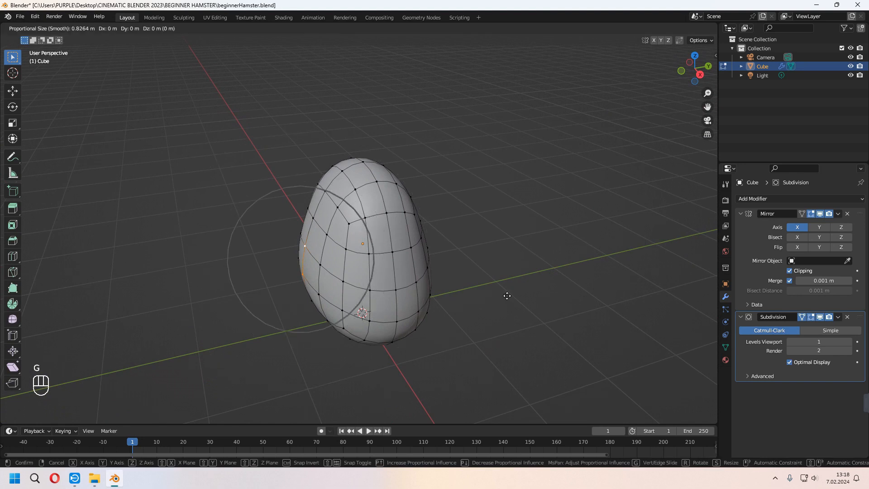
key("y")
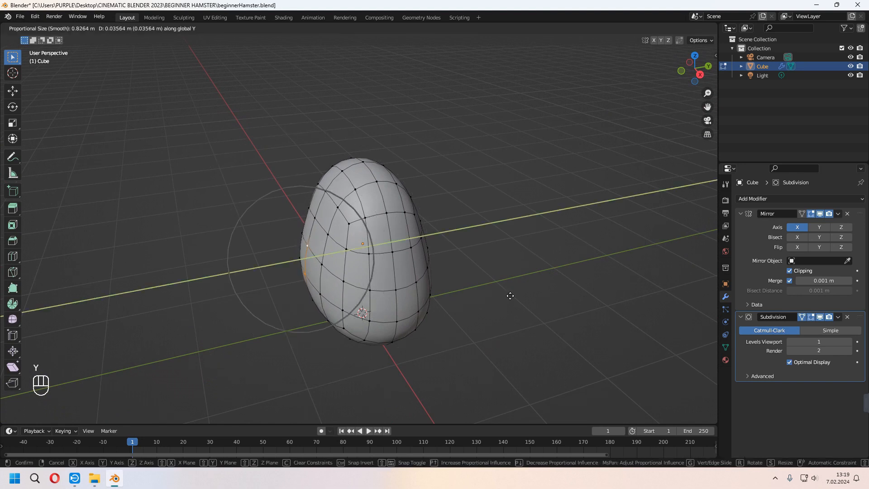
left_click(438, 355)
middle_click_drag(438, 355, 396, 191)
key("Tab")
left_click(470, 319)
key("ctrl+s")
Add a new cube for the ear and scale it down to about 0.11.
key("shift+a")
mouse_move(395, 194)
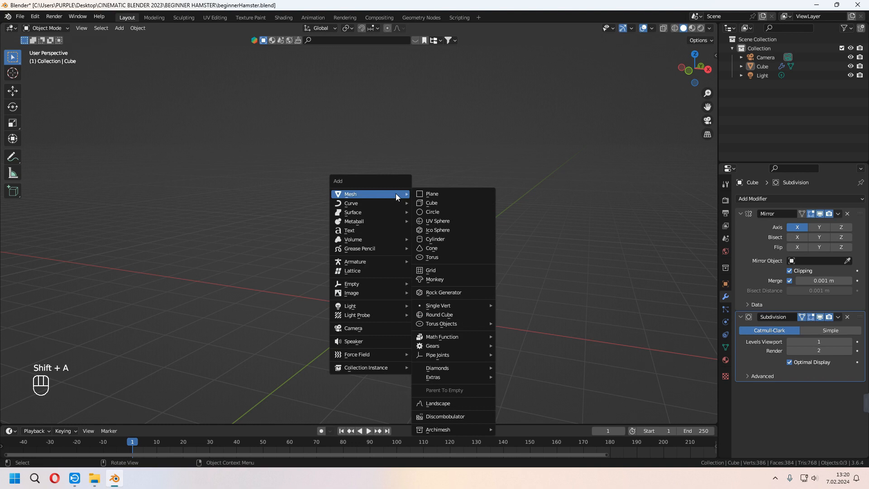
left_click(442, 203)
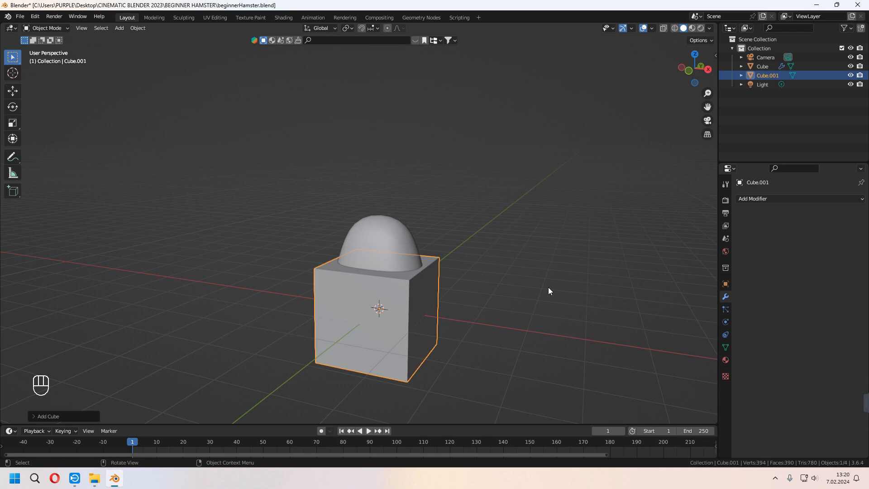
key("s")
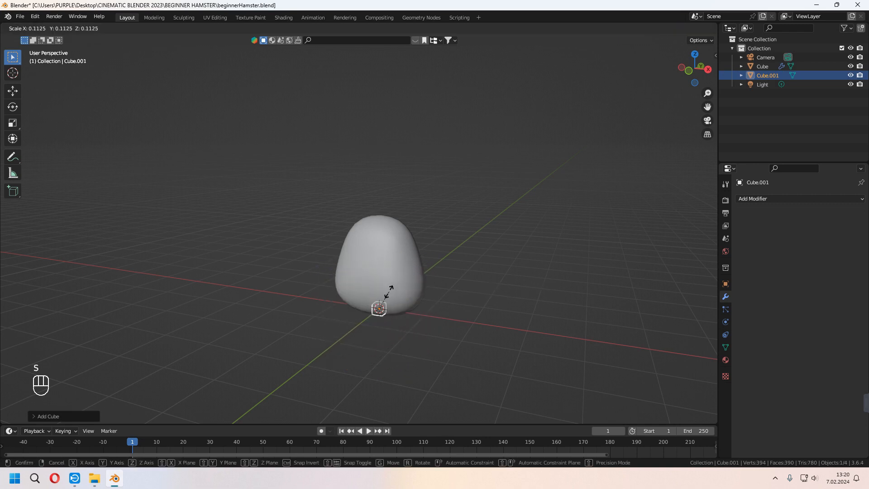
left_click(387, 293)
Move the small cube in front view about 0.32 m along X and 2 m up along Z, onto the body's top.
key("KP_1")
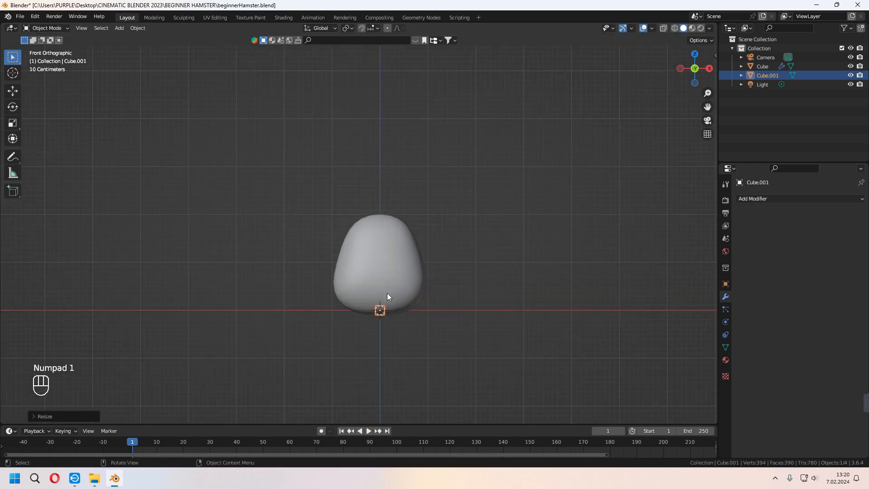
key("g")
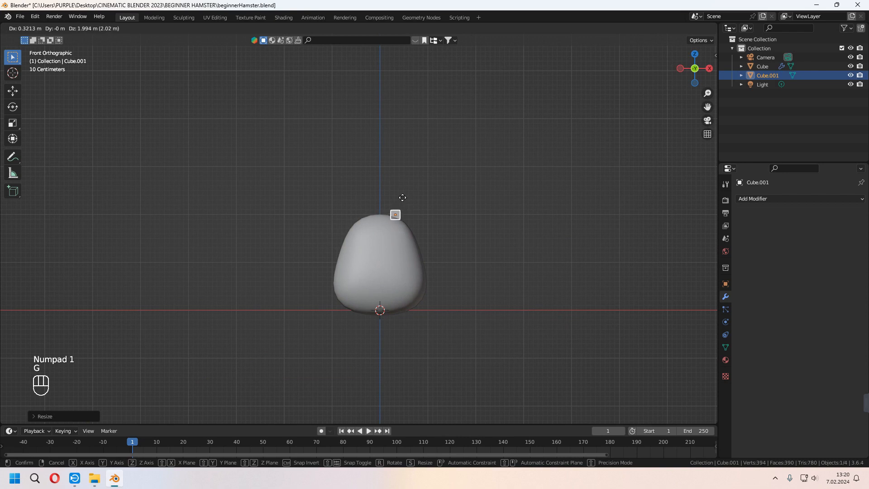
left_click(403, 197)
Enlarge the ear cube slightly and stretch it by about 1.29 along the X axis.
middle_click_drag(429, 230, 484, 268)
key("s")
left_click(502, 279)
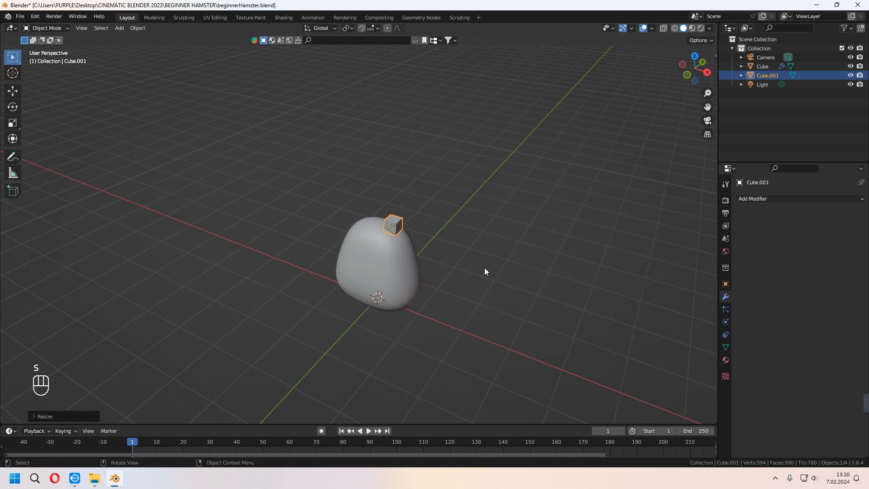
key("s")
key("x")
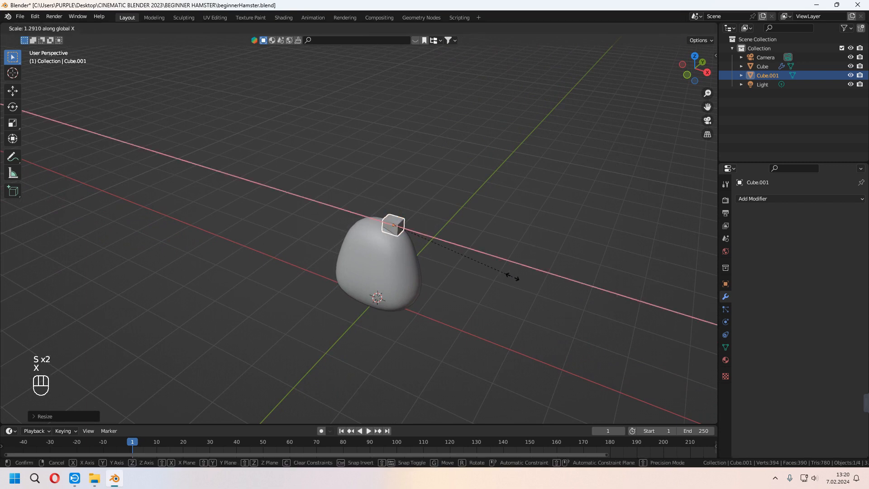
left_click(513, 277)
middle_click_drag(488, 273, 520, 256)
Rotate the ear cube in front view to follow the head's slope and shift it outward along the head.
key("KP_1")
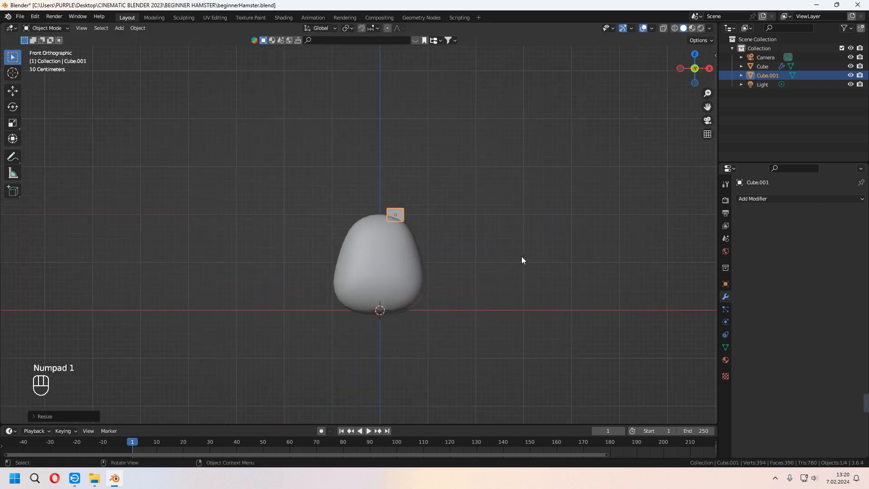
scroll(522, 257, "up", 6)
key("r")
left_click(508, 242)
key("g")
left_click(528, 242)
key("r")
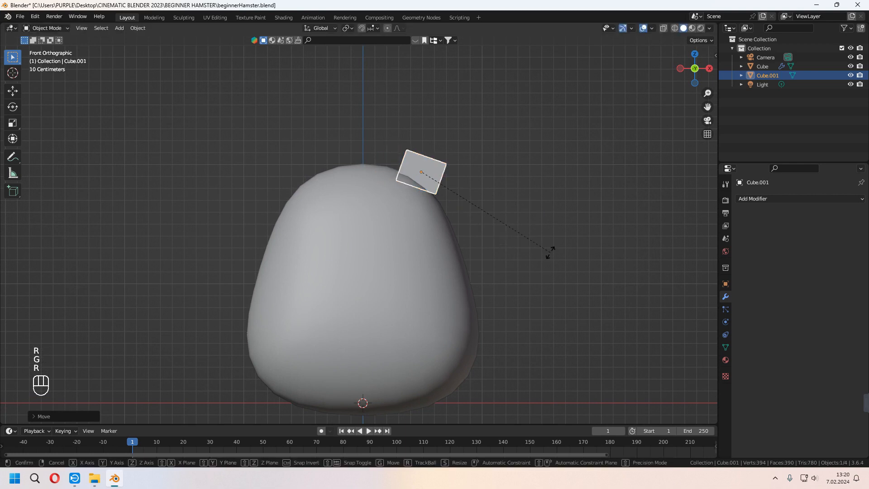
right_click(526, 268)
Scale the ear cube down along the Y axis to make it thinner.
middle_click_drag(532, 255, 533, 246)
key("s")
key("y")
left_click(471, 237)
middle_click_drag(471, 237, 566, 253)
Give the ear cube a Subdivision Surface modifier with 2 viewport levels and smooth shading.
left_click(770, 199)
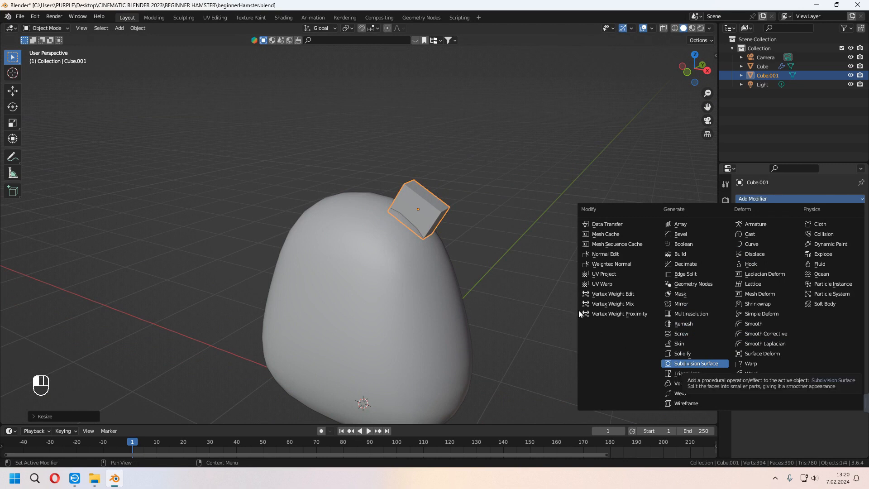
key("ctrl+1")
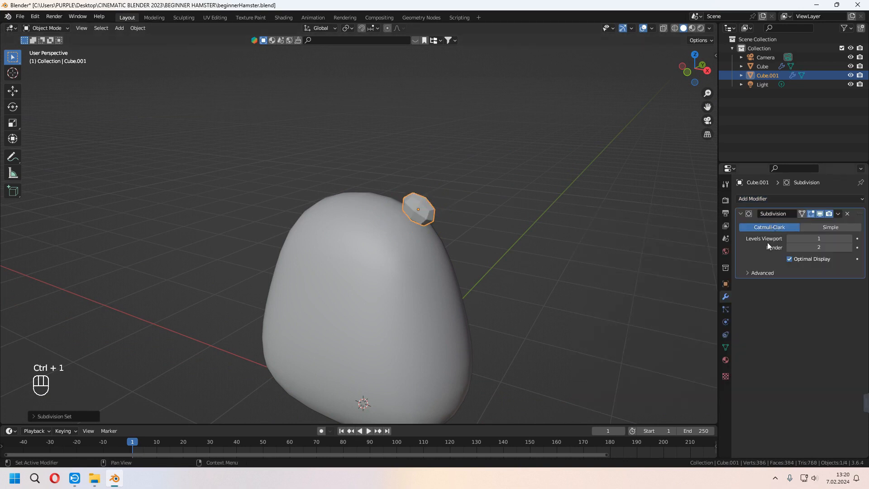
middle_click_drag(527, 232, 506, 233)
scroll(493, 231, "up", 2)
middle_click_drag(472, 229, 434, 249, "shift")
right_click(414, 198)
left_click(415, 199)
left_click(850, 238)
Show the front view in wireframe shading and enter Edit Mode on the ear with the Subdivision modifier's On Cage display enabled.
key("KP_1")
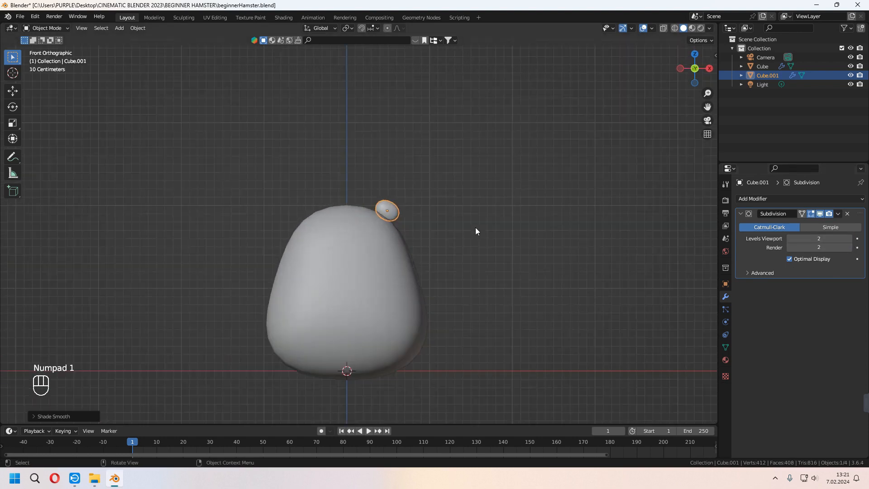
scroll(475, 228, "up", 3)
left_click(674, 28)
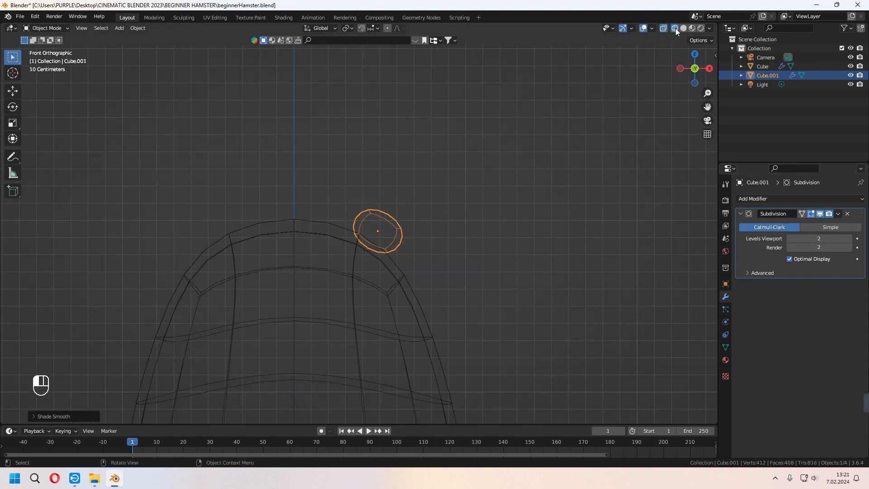
key("z")
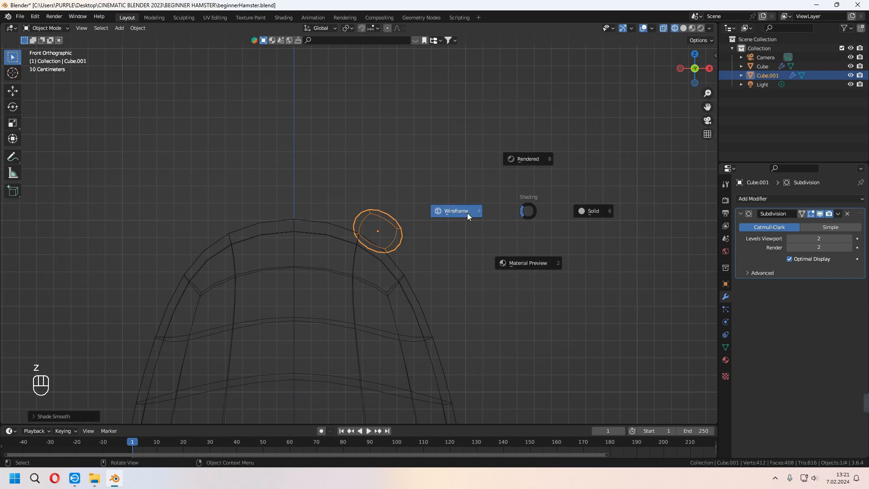
left_click(440, 221)
key("Tab")
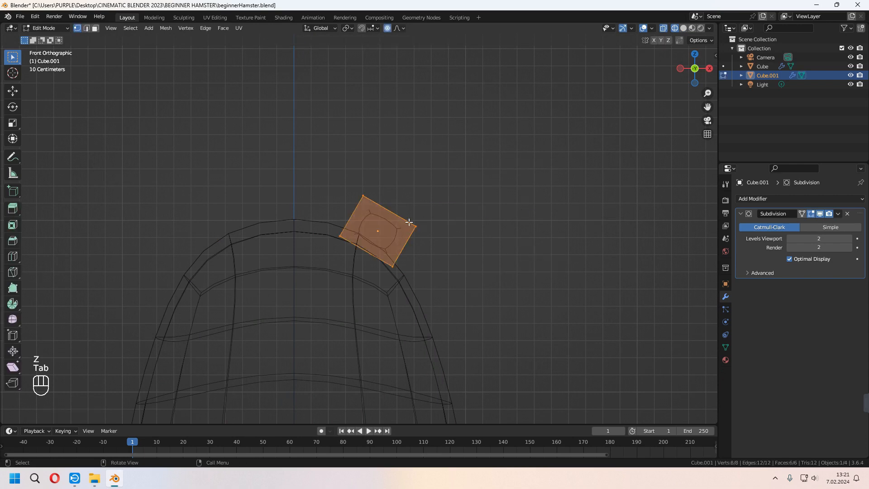
left_click(801, 214)
Move the ear's upper vertices up and outward with the proportional editing radius reduced to about 0.12 m.
left_click_drag(367, 200, 416, 237)
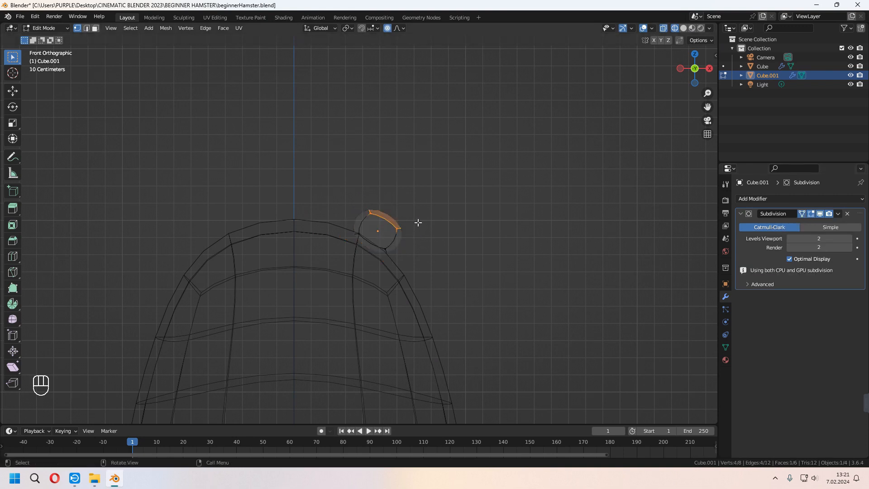
key("g")
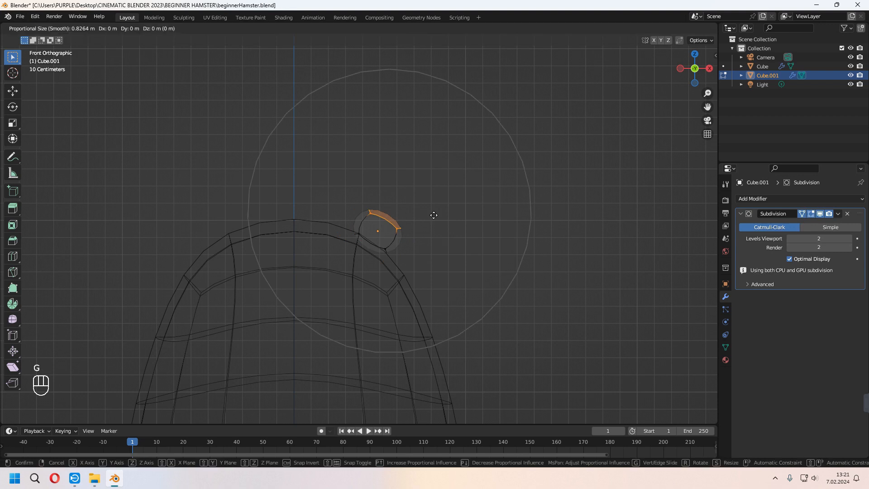
right_click(433, 215)
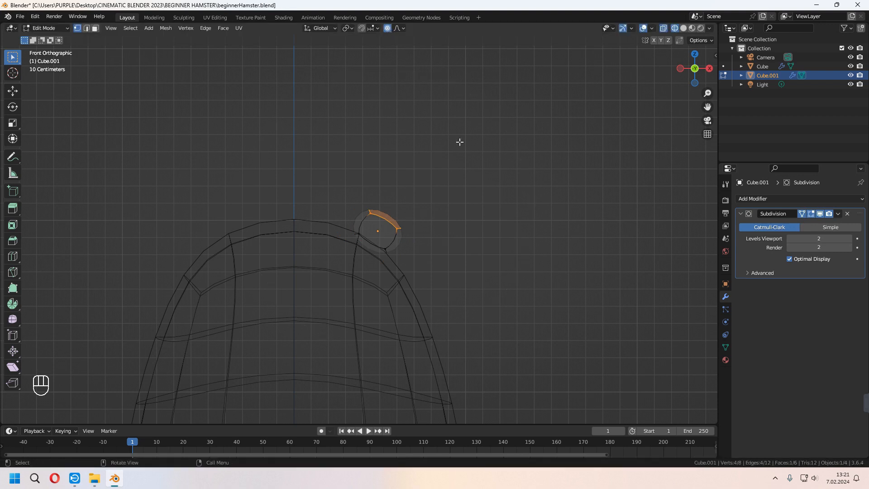
key("g")
scroll(477, 207, "up", 6)
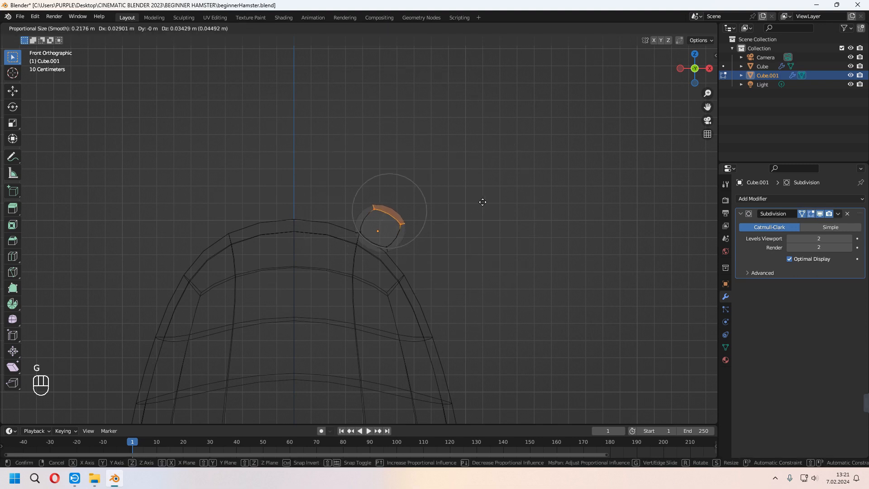
scroll(487, 201, "up", 3)
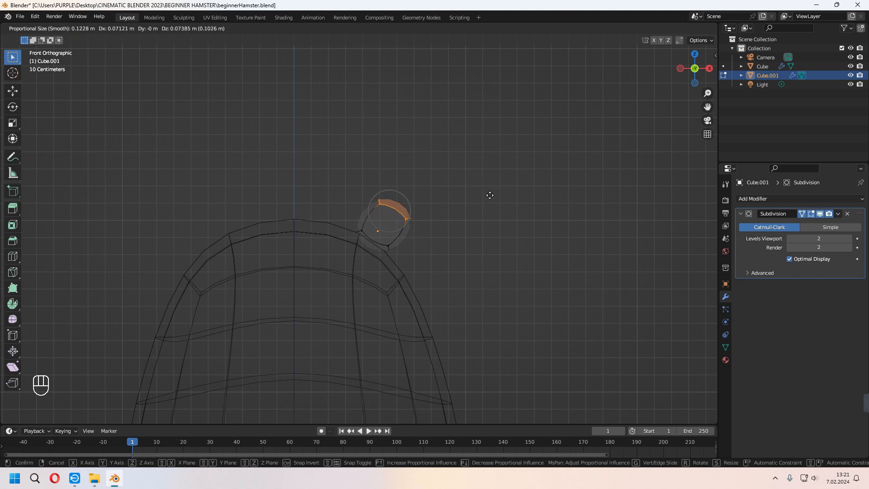
left_click(487, 198)
Select the ear's lower vertices and scale them up to widen its base.
left_click(359, 229)
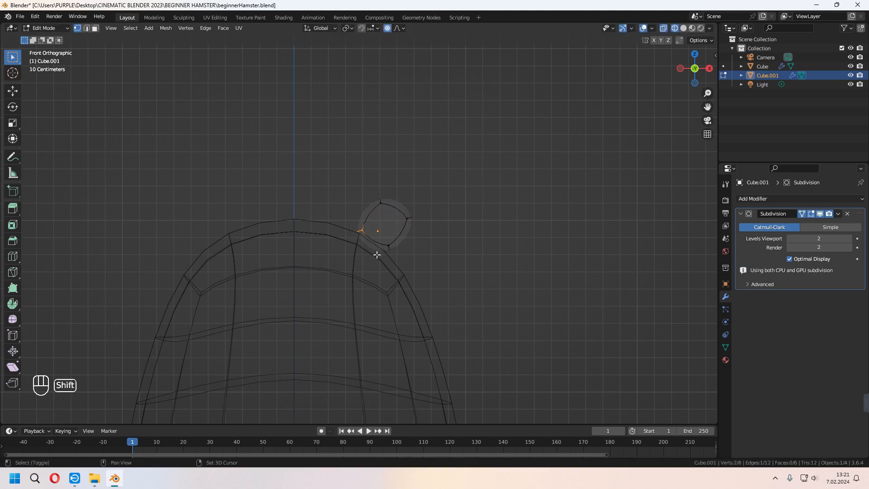
left_click_drag(390, 255, 401, 267, "shift")
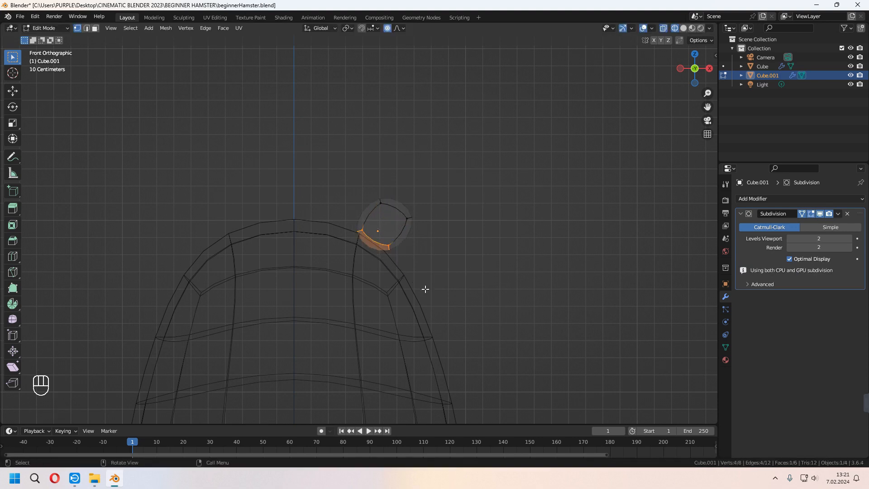
key("s")
left_click(450, 307)
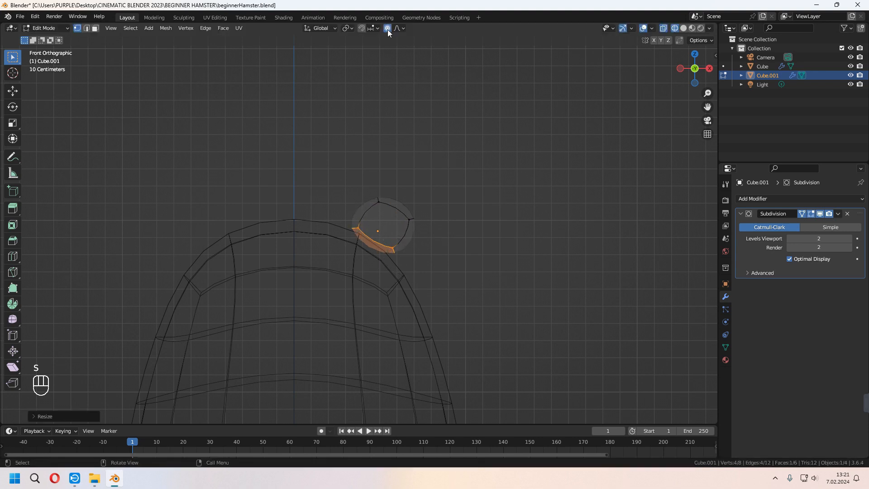
Turn off proportional editing and move the ear's two lower corners individually into the head.
left_click(349, 229)
key("g")
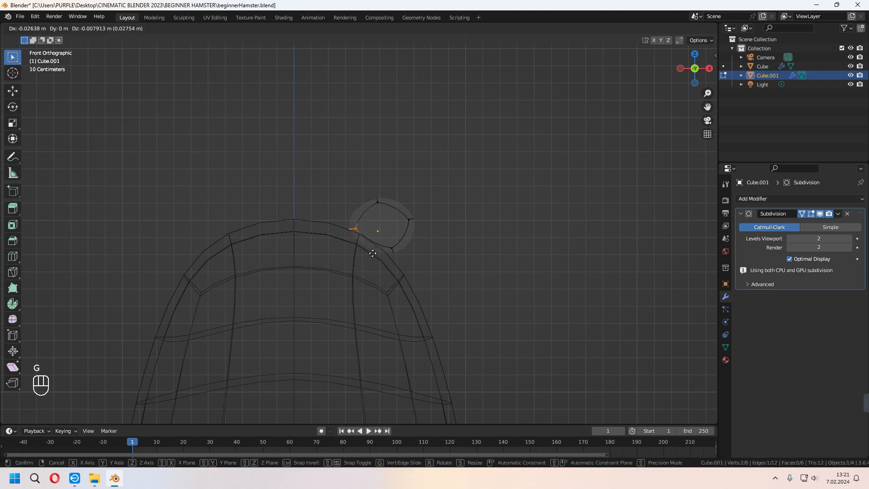
left_click(392, 249)
key("g")
left_click(431, 276)
Select the ear's upper vertices and scale them to adjust the tip's width.
left_click_drag(369, 180, 446, 234)
key("s")
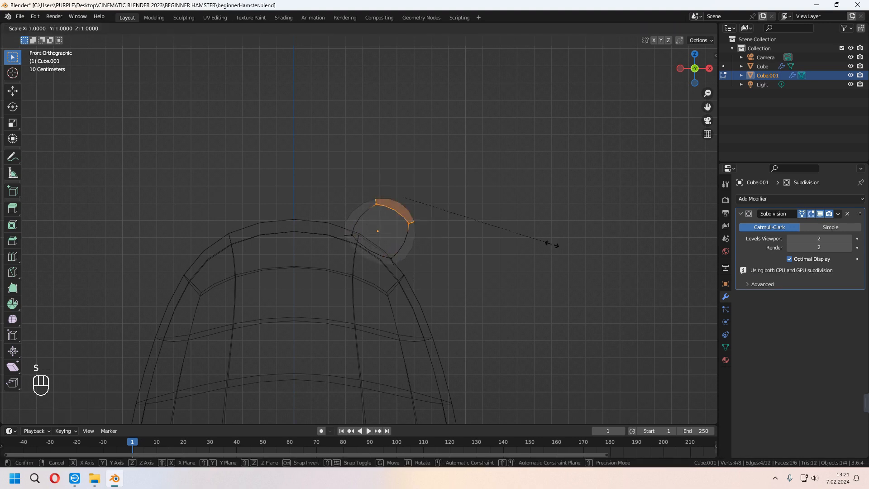
left_click(486, 204)
Reposition both lower corners of the ear, then return to Object Mode with solid shading.
left_click(347, 236)
key("g")
left_click(392, 263)
key("g")
left_click(419, 296)
key("Tab")
middle_click_drag(541, 252, 512, 267)
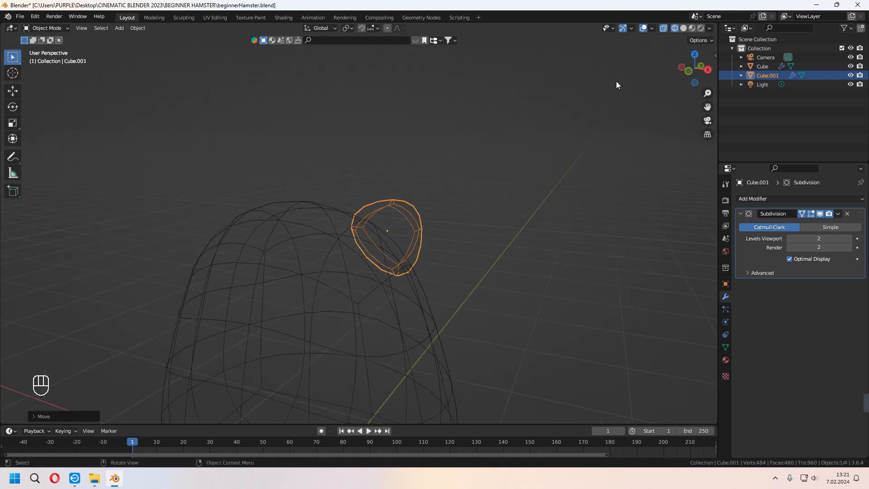
left_click(684, 28)
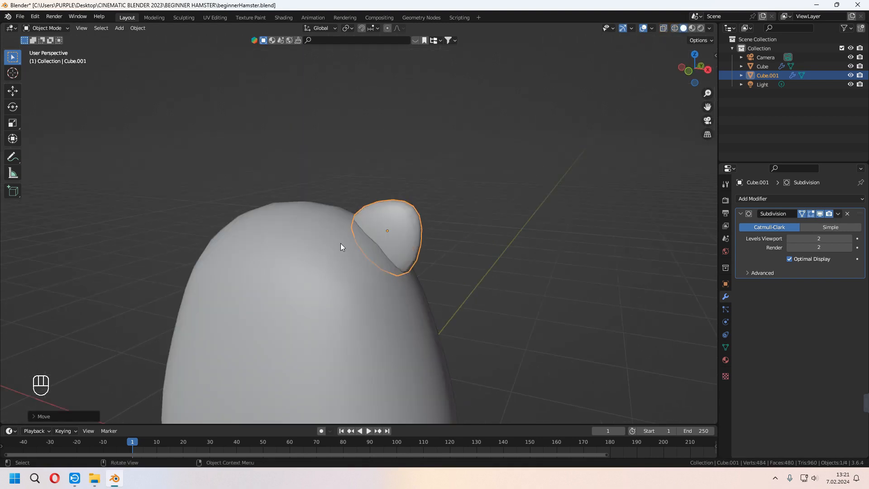
Apply the ear's Subdivision modifier to turn the smoothed shape into real geometry.
left_click(840, 213)
left_click(815, 224)
middle_click_drag(438, 277, 398, 264, "shift")
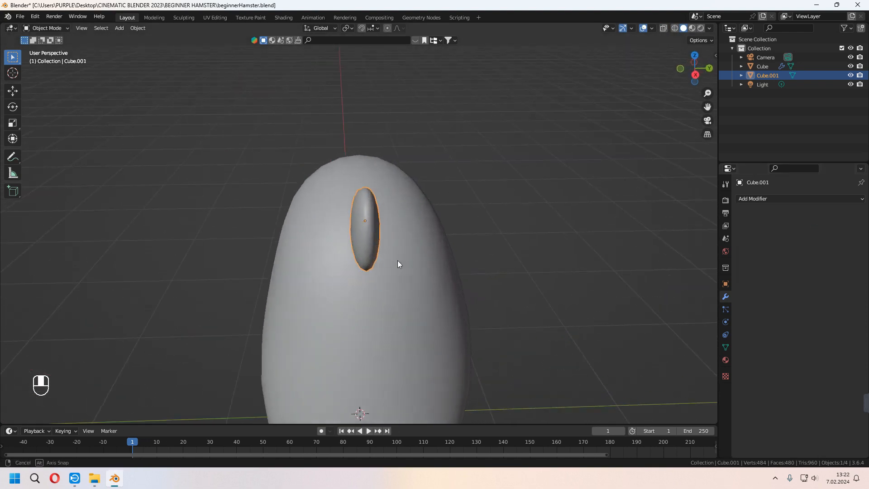
key("Tab")
key("Tab")
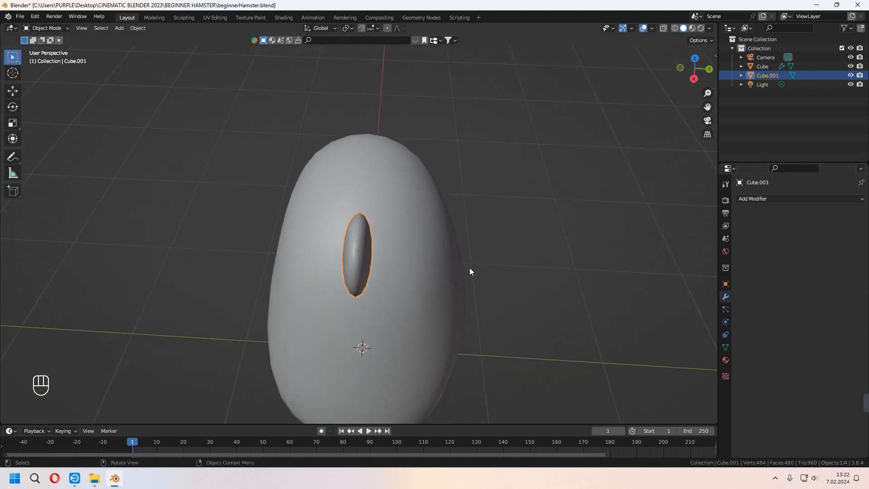
Scale the ear along the Y axis to make it thicker.
key("s")
key("y")
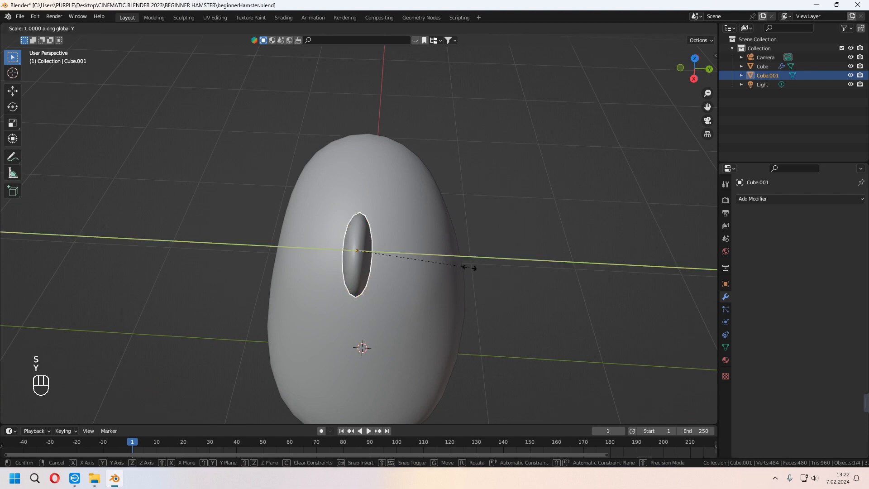
left_click(448, 270)
middle_click_drag(448, 269, 505, 235)
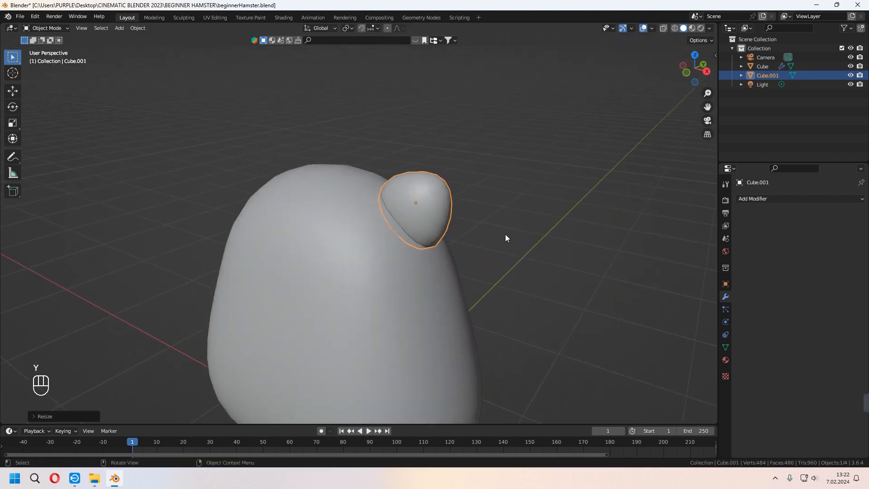
Select a vertex on the ear mesh and scale it along Y with a reduced proportional editing radius.
key("Tab")
middle_click_drag(448, 210, 427, 211)
left_click(420, 205)
middle_click_drag(453, 256, 421, 264)
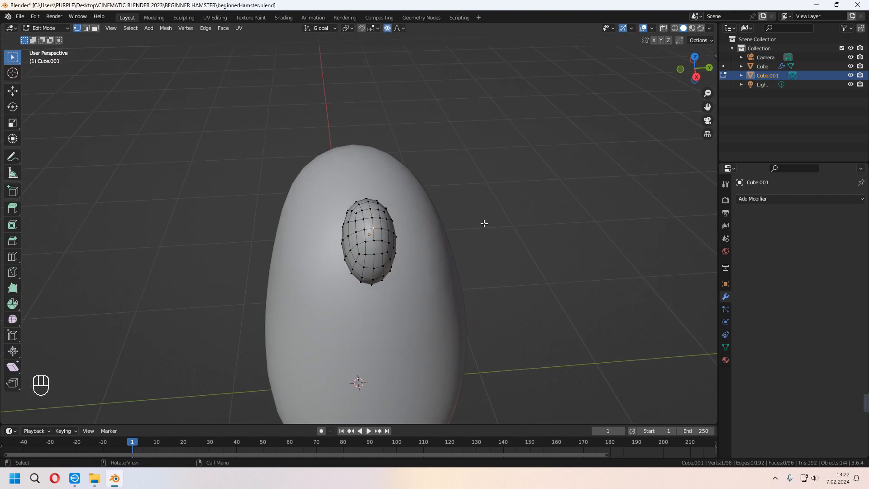
key("s")
scroll(512, 254, "down", 3)
key("y")
scroll(498, 245, "down", 6)
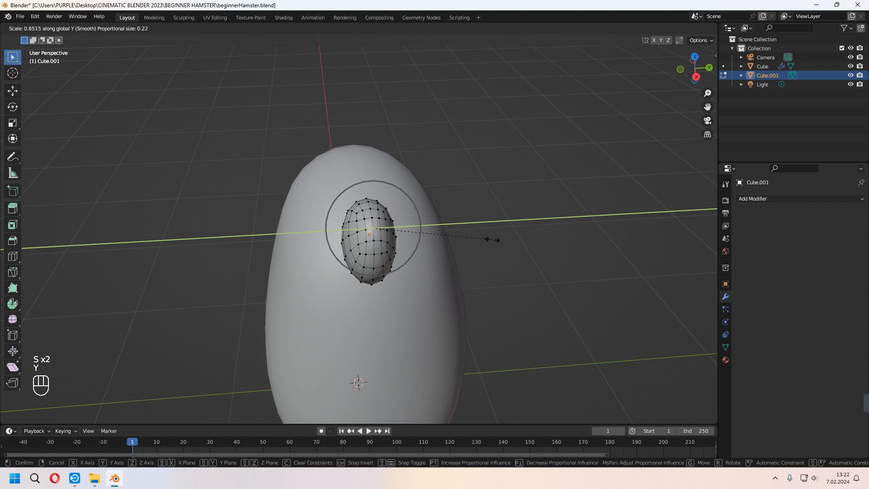
left_click(463, 218)
key("Tab")
key("Tab")
middle_click_drag(463, 217, 421, 209)
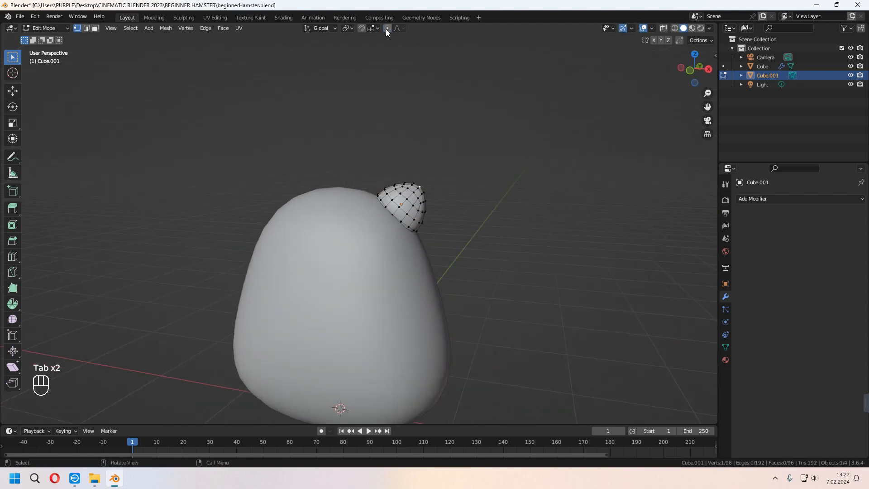
Turn off proportional editing and select the twelve inner faces on the ear's front in face select mode.
middle_click_drag(407, 141, 389, 216)
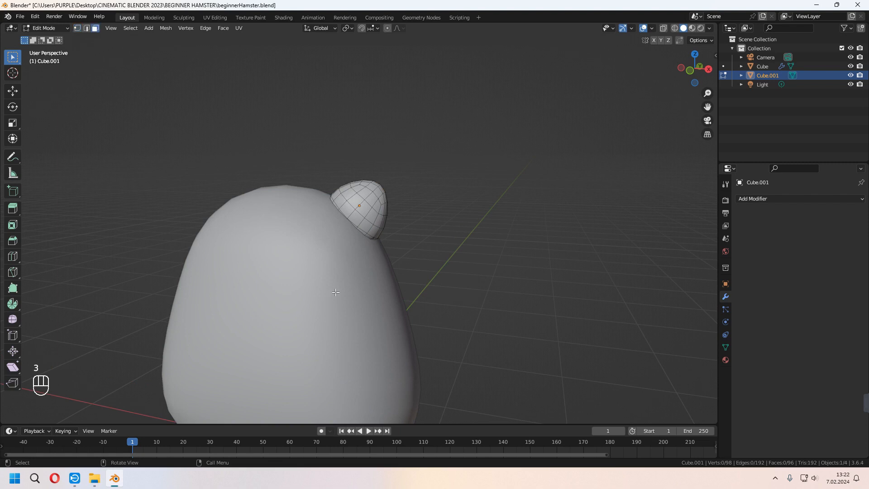
scroll(345, 269, "up", 3)
mouse_move(345, 268)
middle_mouse_down("shift")
mouse_move(341, 289)
mouse_move(352, 276)
middle_mouse_up("shift")
left_click(339, 205, "shift")
left_click(350, 218, "shift")
left_click(368, 234, "shift")
left_click(382, 244, "shift")
left_click(388, 233, "shift")
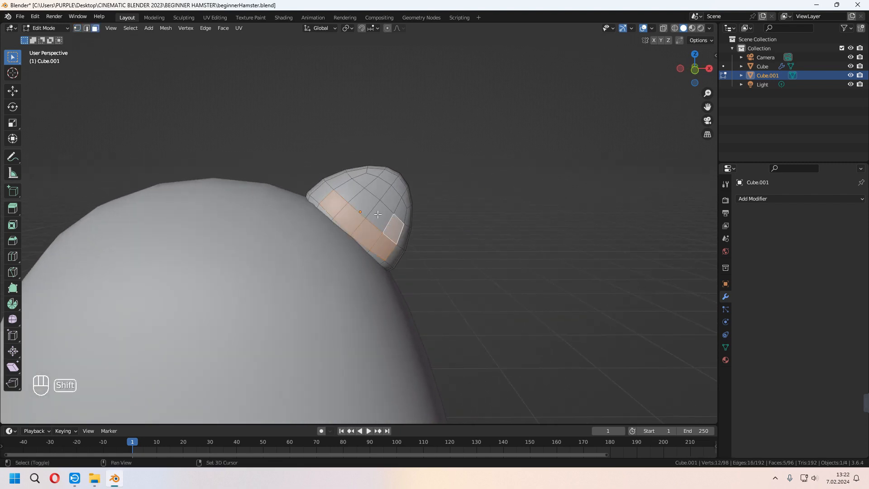
left_click_drag(359, 187, 400, 213, "shift")
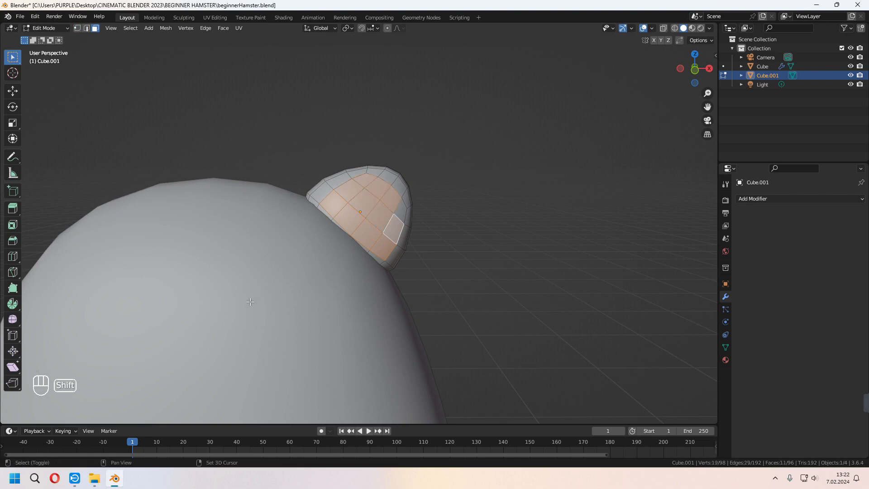
left_click(401, 209, "shift")
middle_click_drag(397, 244, 518, 234)
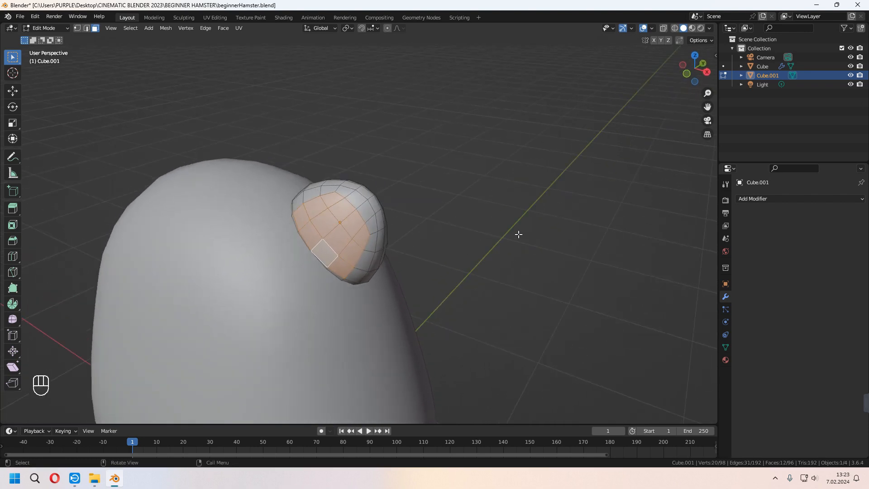
Inset the selected ear faces by about 0.11 m and extrude them inward about 0.015 m.
key("i")
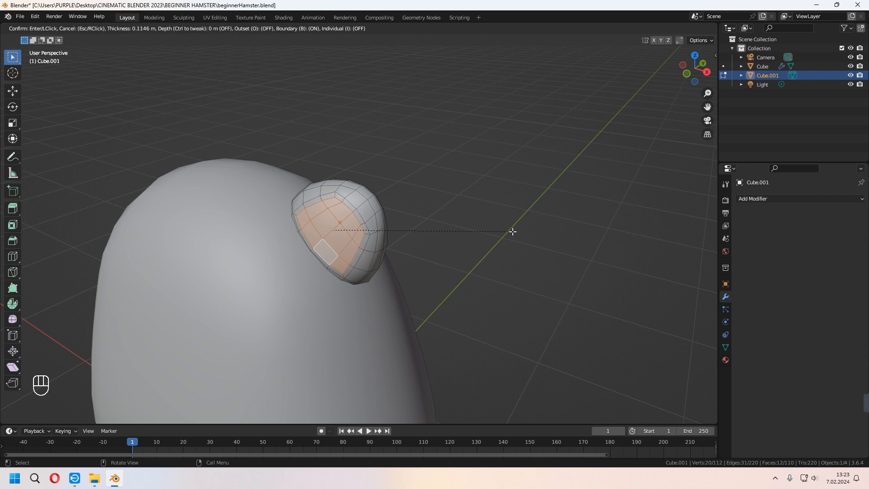
left_click(514, 231)
middle_click_drag(391, 320, 379, 322)
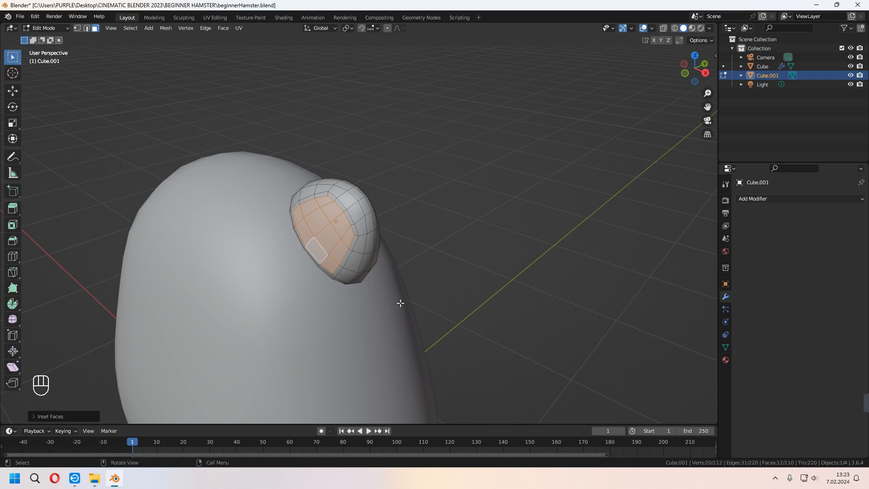
key("e")
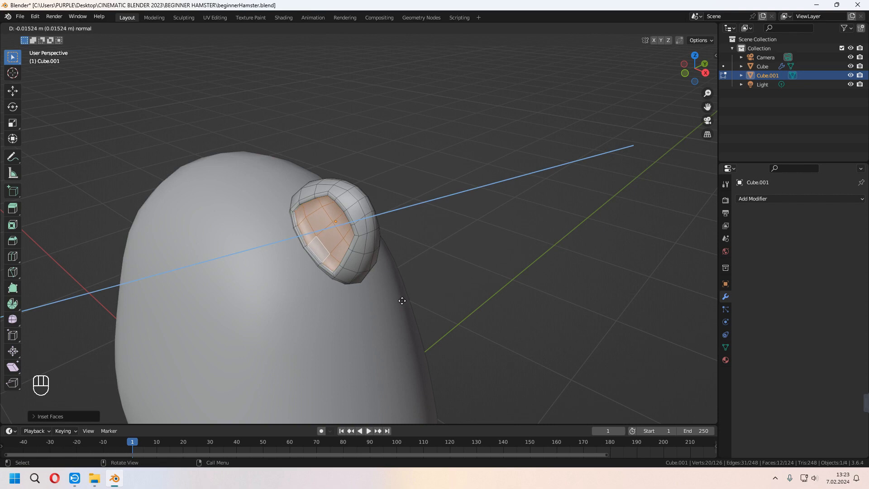
left_click(402, 301)
middle_click_drag(426, 301, 417, 257)
Scale the recessed inner-ear faces and return to Object Mode.
key("Tab")
key("Tab")
key("s")
left_click(505, 240)
key("Tab")
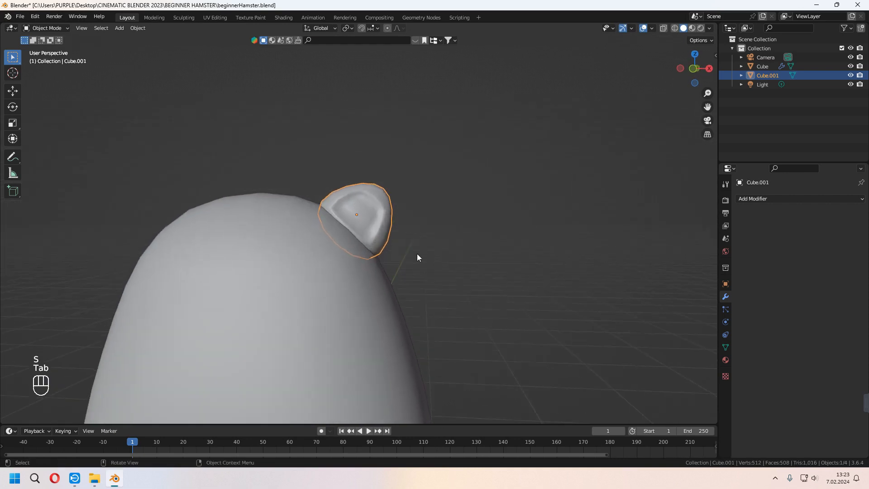
Add a new Subdivision Surface modifier to the ear with 1 viewport level and On Cage display enabled.
left_click(772, 198)
left_click(692, 357)
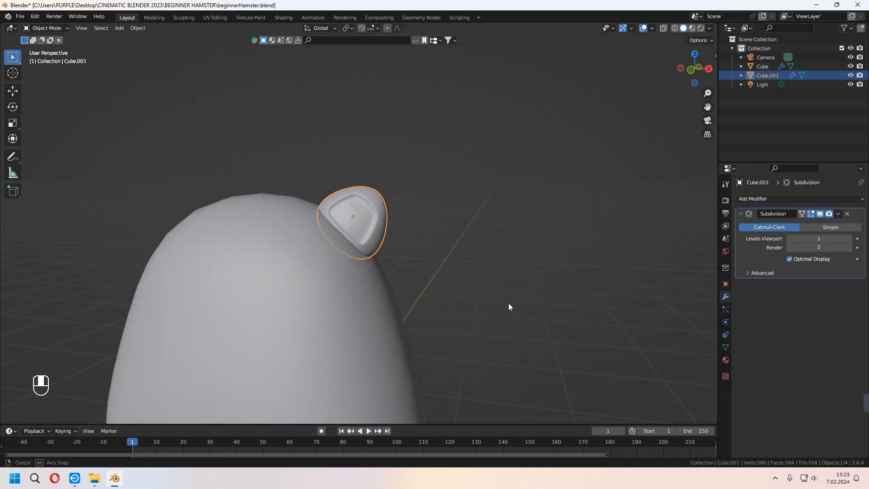
scroll(466, 310, "down", 3)
middle_click_drag(466, 311, 476, 322)
scroll(361, 233, "up", 5)
scroll(361, 232, "down", 5)
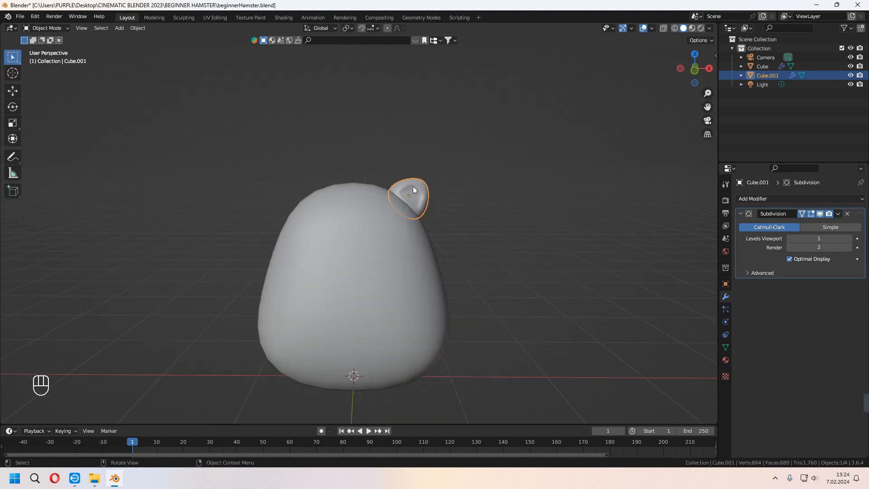
Add a Mirror modifier on the X axis to the ear.
left_click(759, 198)
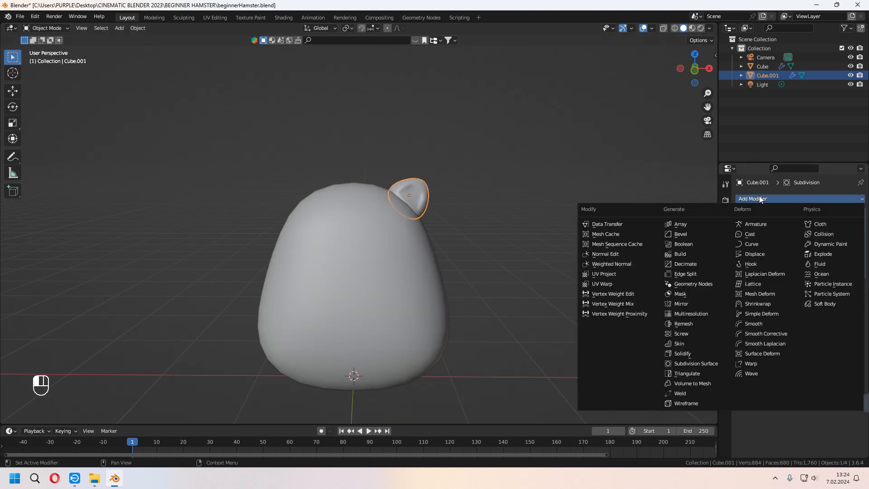
left_click(692, 305)
middle_click_drag(368, 332, 376, 338)
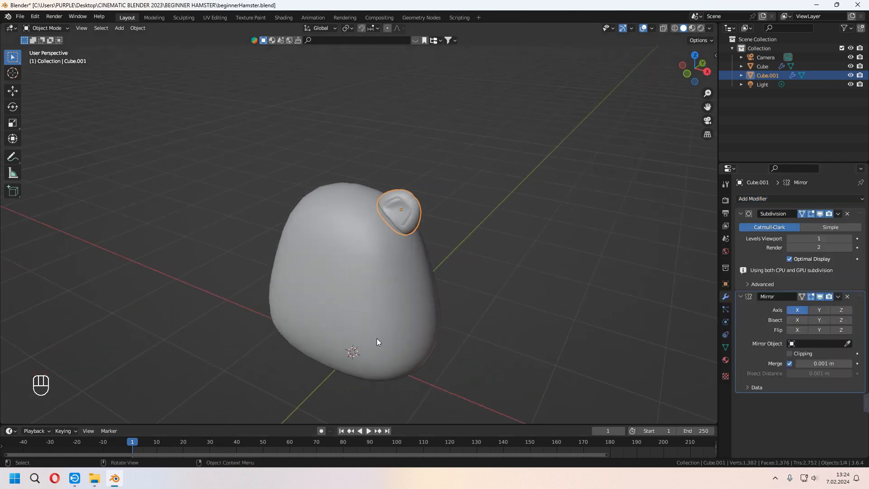
scroll(443, 298, "up", 4)
scroll(450, 299, "down", 3)
middle_click_drag(450, 301, 672, 347)
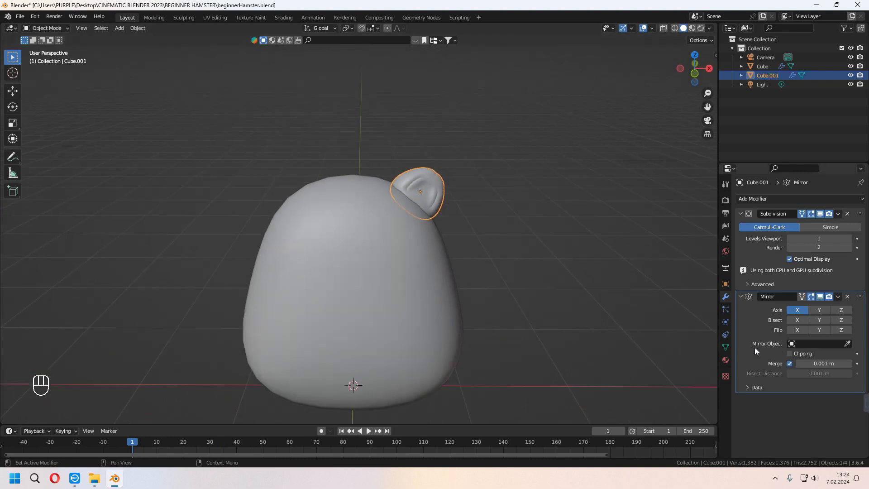
Set the hamster body as the ear's Mirror Object and place the Mirror modifier above Subdivision.
left_click(846, 345)
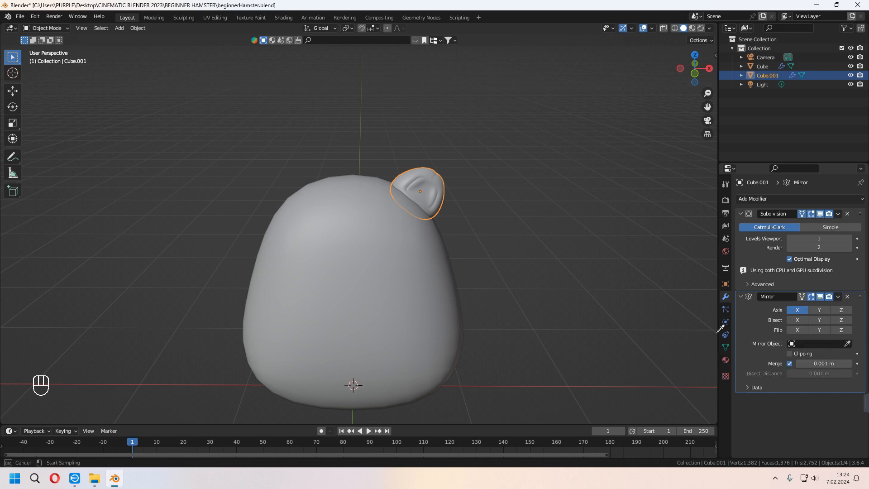
left_click(393, 277)
middle_click_drag(460, 354, 373, 312)
scroll(362, 325, "down", 2)
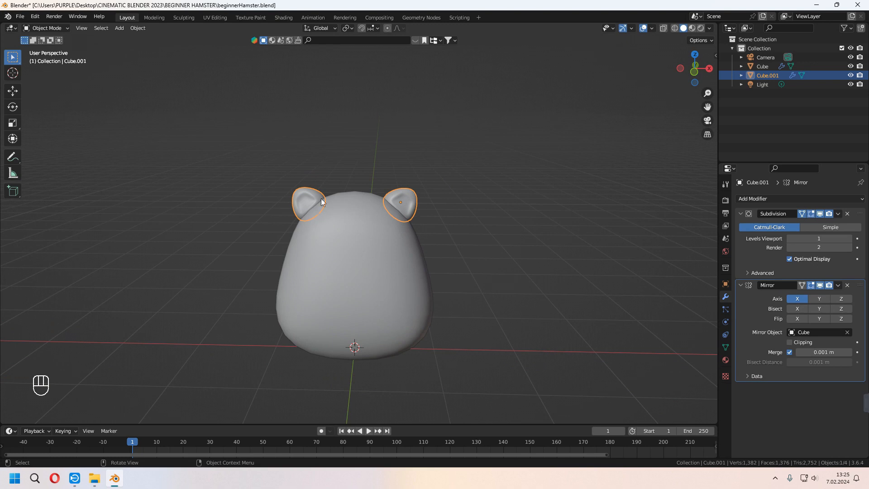
left_click_drag(860, 288, 856, 206)
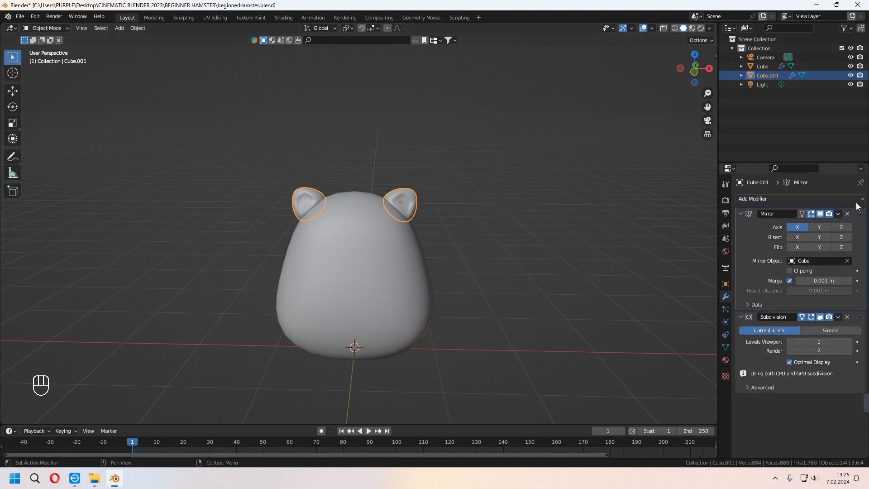
Scale the mirrored ears down slightly and save the file.
key("alt+a")
middle_click_drag(411, 278, 414, 219)
middle_click_drag(404, 249, 411, 211)
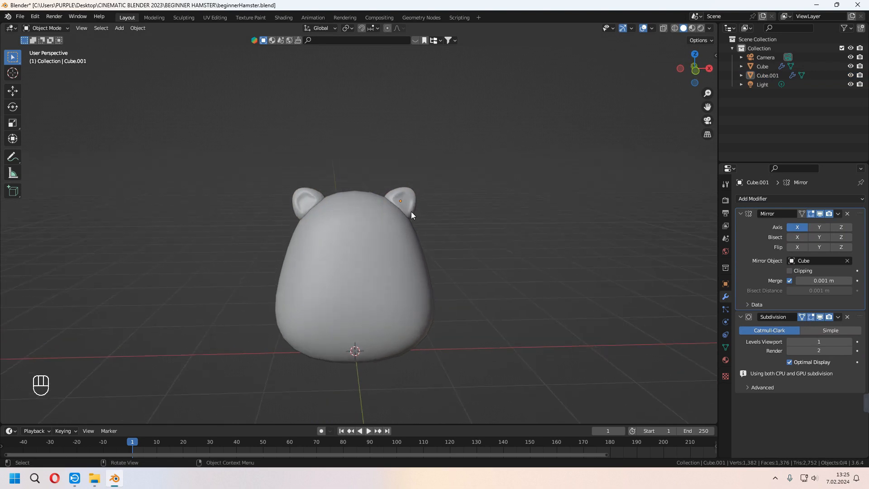
left_click(410, 209)
key("s")
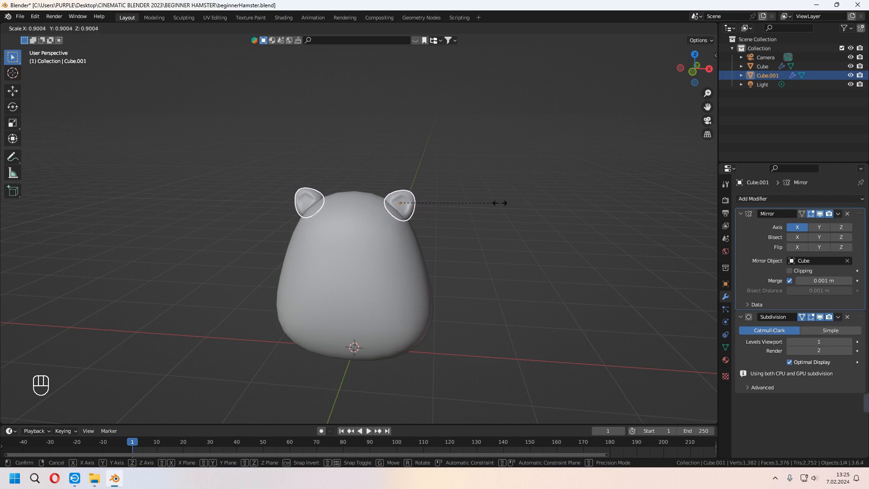
left_click(495, 206)
left_click(421, 277)
middle_click_drag(494, 240, 406, 292)
left_click(535, 277)
key("ctrl+s")
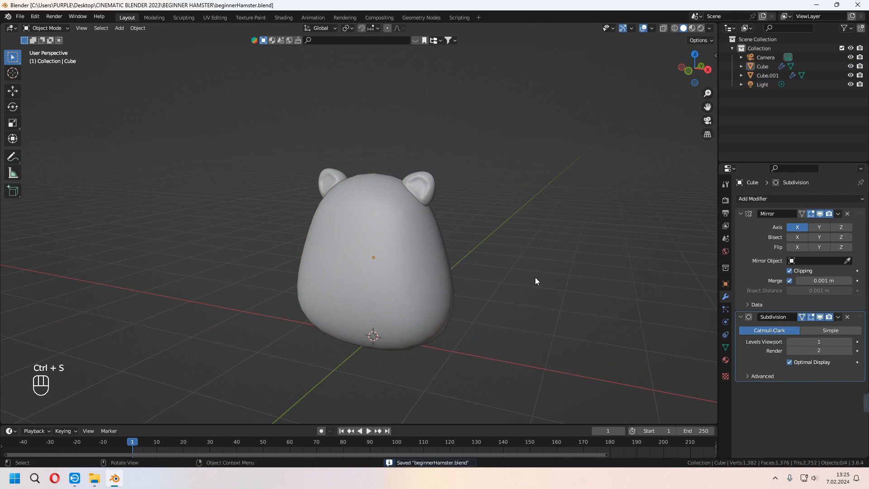
Add a cube mesh for the arm and scale it down to a small block.
middle_click_drag(452, 316, 363, 224)
key("shift+a")
mouse_move(357, 214)
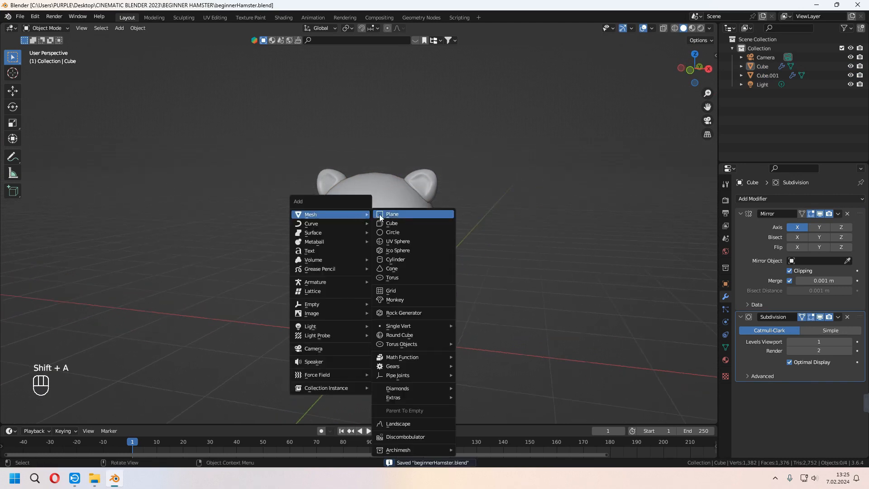
left_click(391, 224)
key("s")
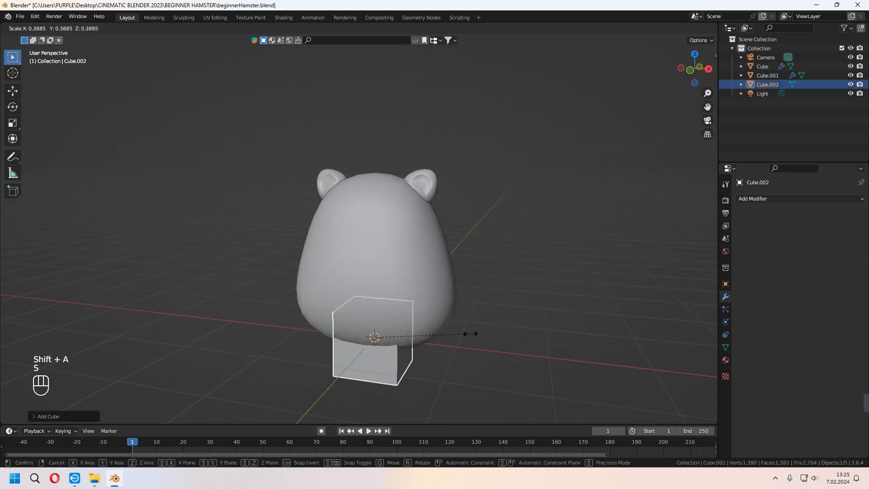
left_click(388, 330)
middle_click_drag(388, 330, 469, 357)
Raise the small cube along Z, move it along Y to the front of the body, and resize it.
key("g")
key("z")
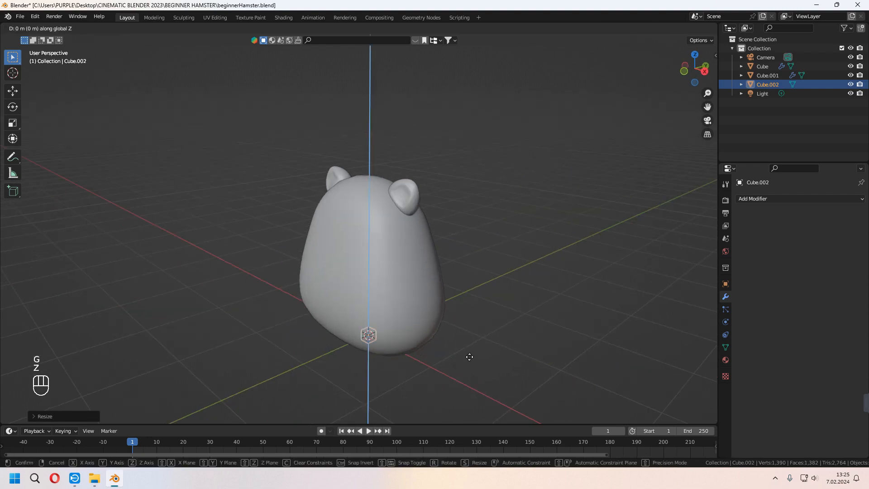
left_click(453, 292)
key("g")
mouse_move(474, 303)
middle_mouse_down()
mouse_move(471, 316)
mouse_move(424, 330)
mouse_move(480, 309)
mouse_move(475, 297)
mouse_move(490, 309)
mouse_move(472, 296)
middle_mouse_up()
key("y")
left_click(428, 328)
key("s")
left_click(503, 309)
From the top view, move the arm cube sideways against the body's front below one ear and rotate it.
key("KP_7")
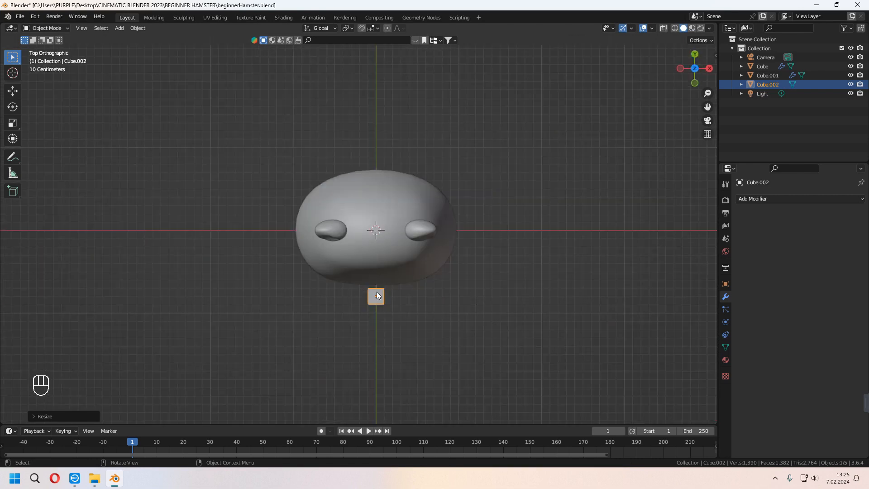
key("g")
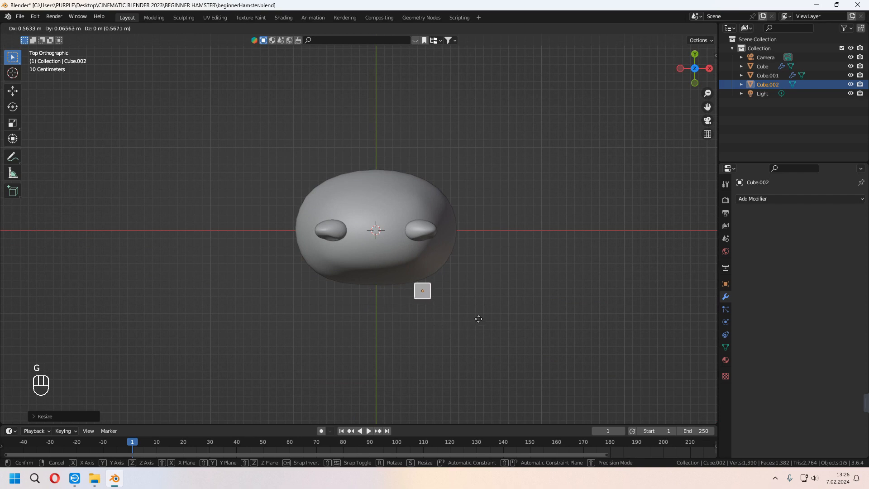
left_click(476, 310)
key("r")
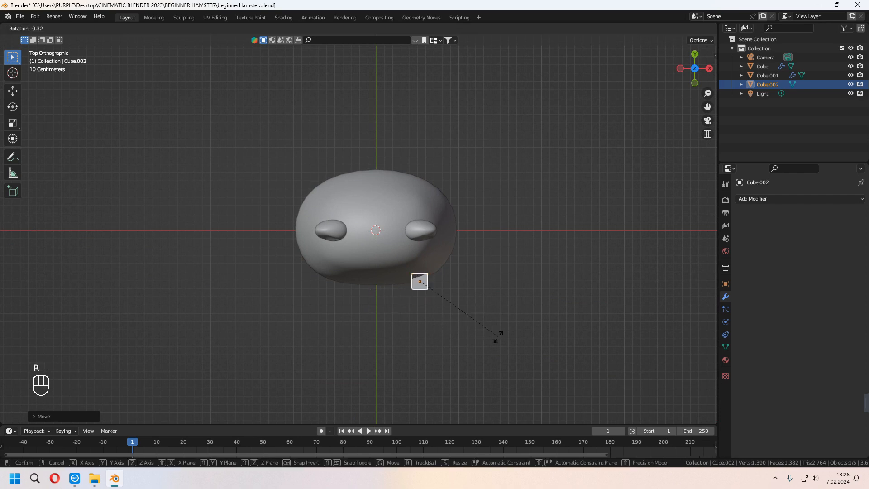
left_click(512, 319)
Stretch the arm cube about 1.6 times along its local Y axis and adjust its rotation and position.
key("KP_7")
key("s")
key("y")
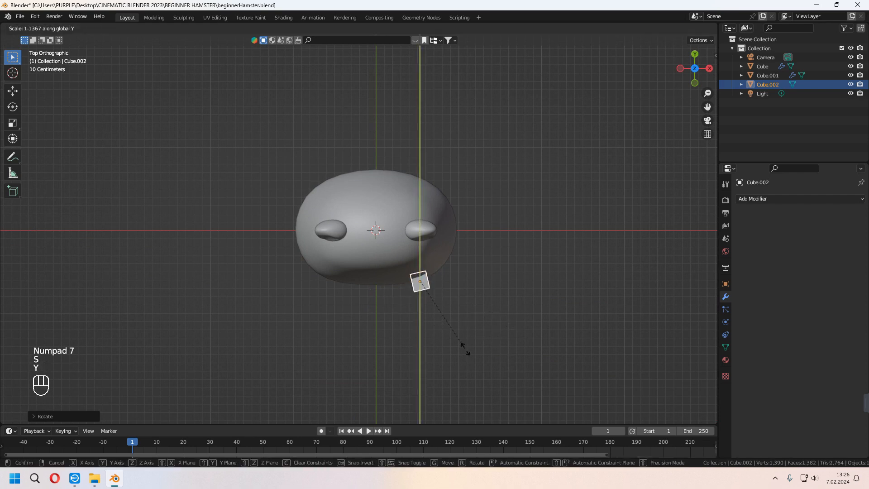
key("y")
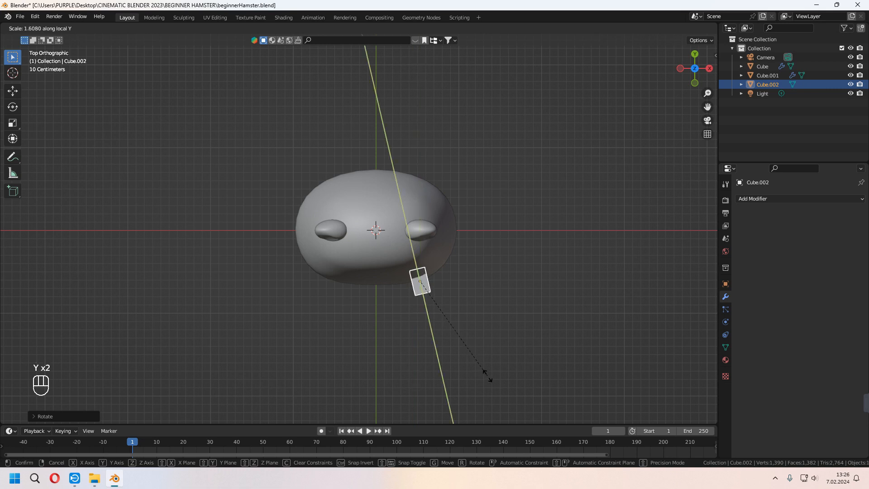
left_click(486, 375)
key("r")
left_click(458, 373)
key("g")
left_click(462, 369)
From the side view, tilt the arm block and reposition it against the front of the body.
key("KP_1")
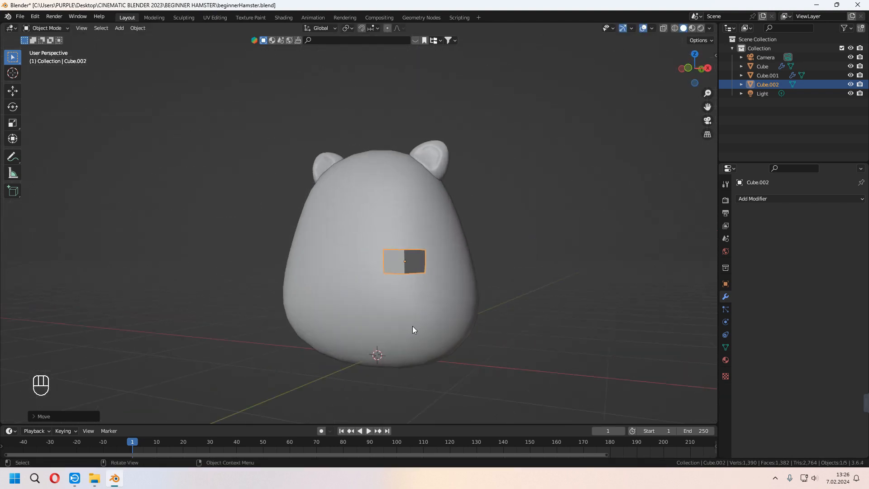
key("KP_3")
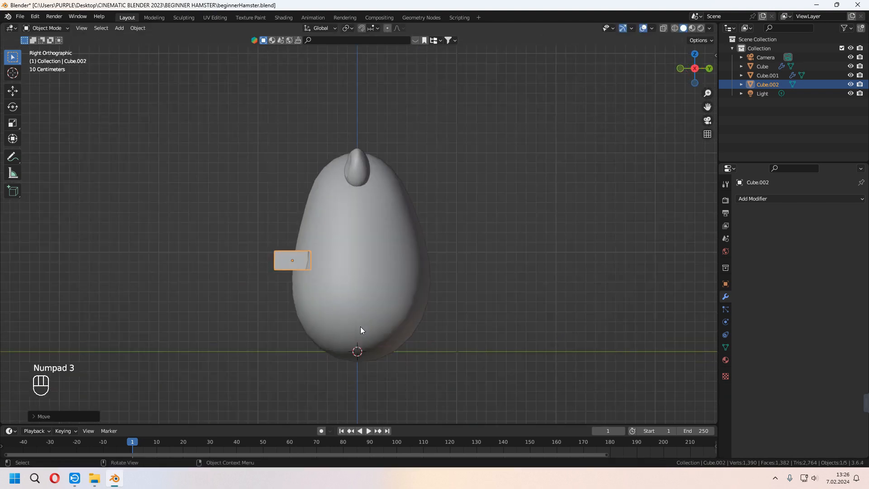
key("r")
left_click(431, 265)
key("g")
left_click(457, 274)
Add a Subdivision Surface modifier with 1 viewport level to the arm and shade it smooth.
middle_click_drag(466, 277, 534, 294)
key("ctrl+1")
right_click(434, 288)
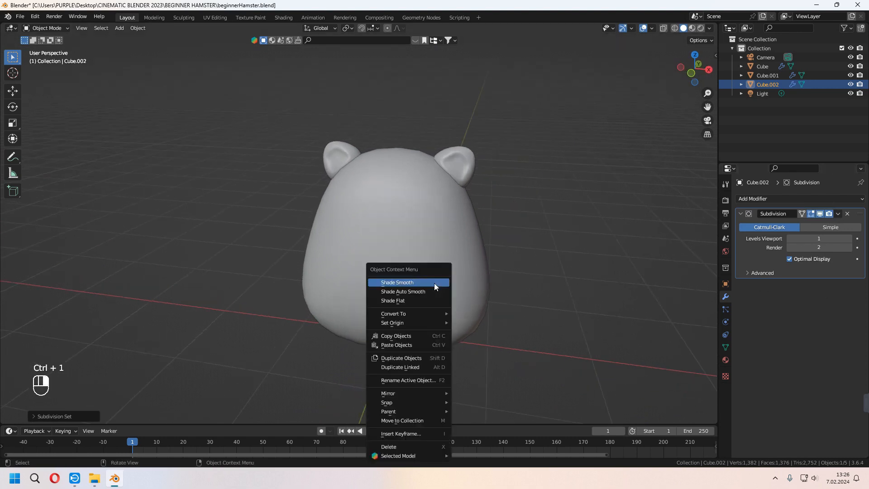
middle_click_drag(485, 313, 405, 294)
right_click(370, 280)
left_click(370, 279)
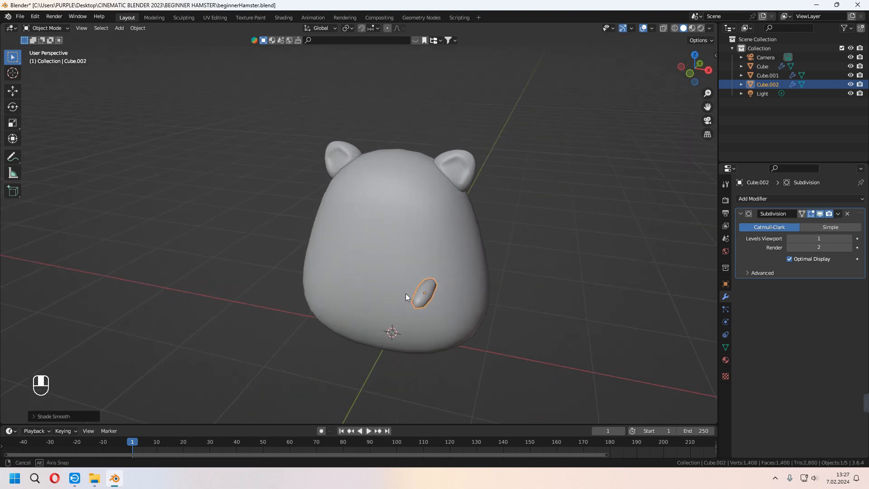
Enlarge the arm and set its Subdivision viewport levels to 2.
key("s")
left_click(522, 309)
middle_click_drag(523, 308, 611, 290)
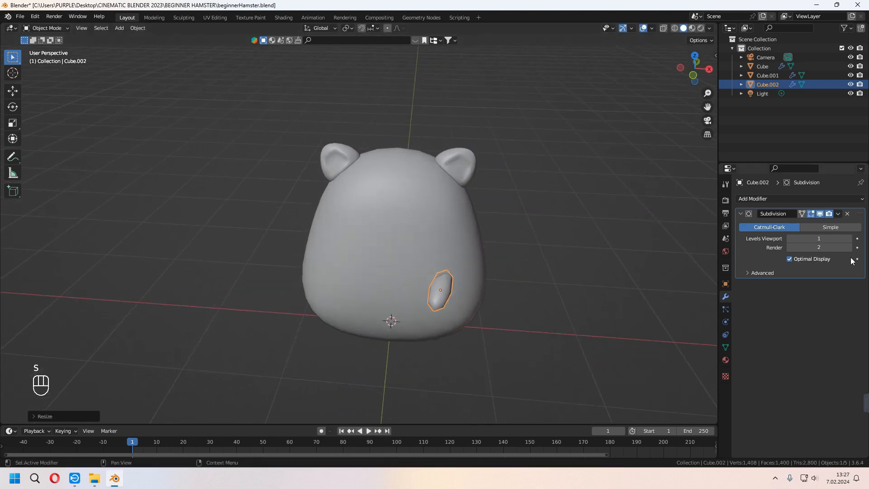
left_click(849, 239)
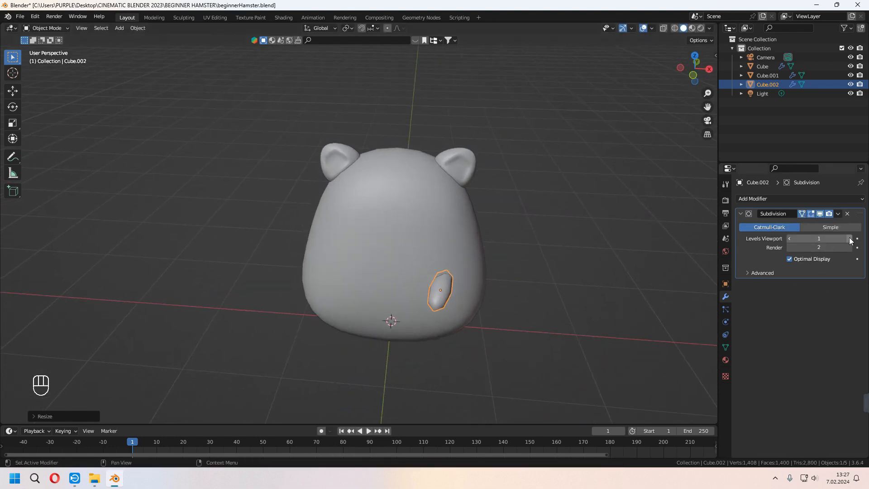
Rotate the arm further from the right side view.
middle_click_drag(513, 355, 421, 319)
scroll(444, 330, "up", 2)
key("KP_3")
key("r")
left_click(422, 317)
In Edit Mode, extrude the arm's lower end face about 0.33 m and rotate it in front view.
key("KP_1")
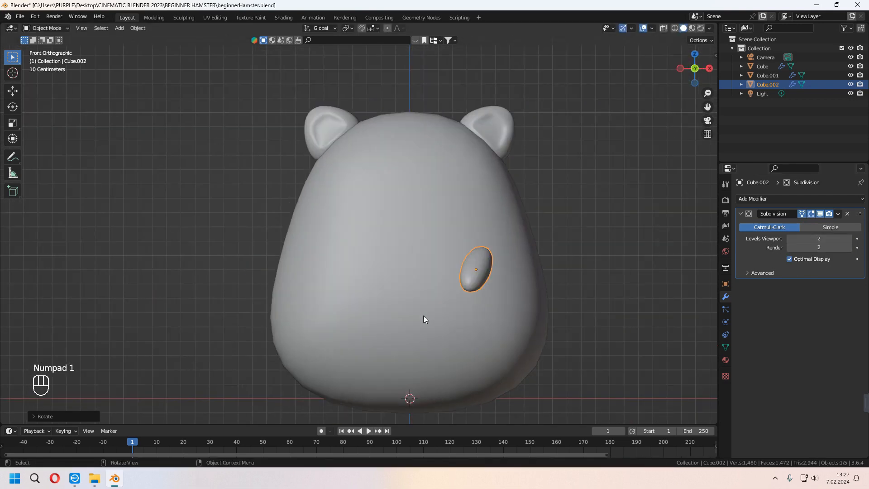
key("Tab")
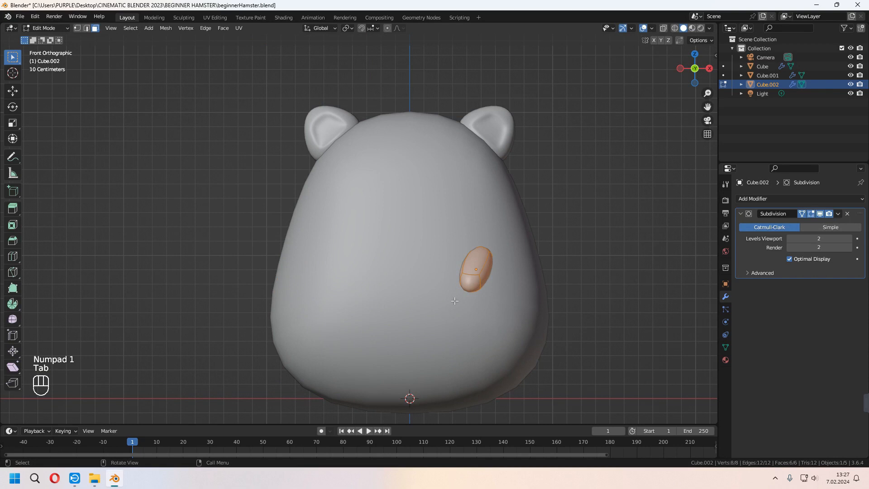
left_click(471, 283)
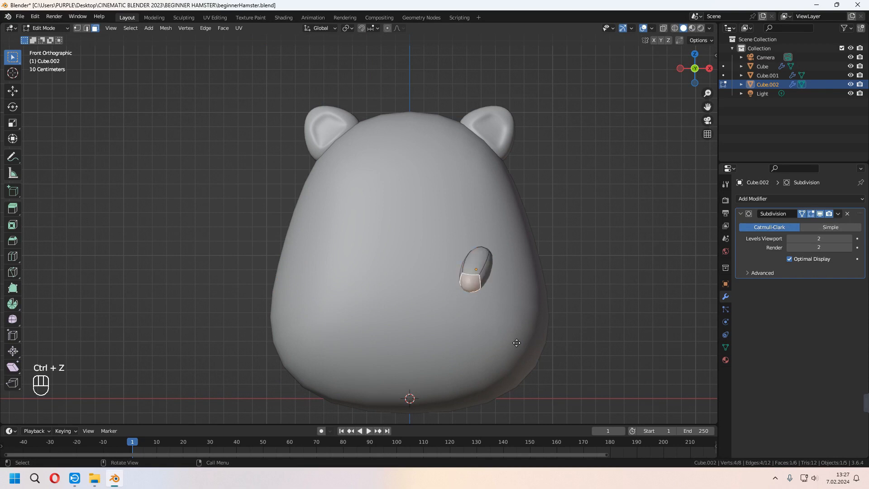
key("e")
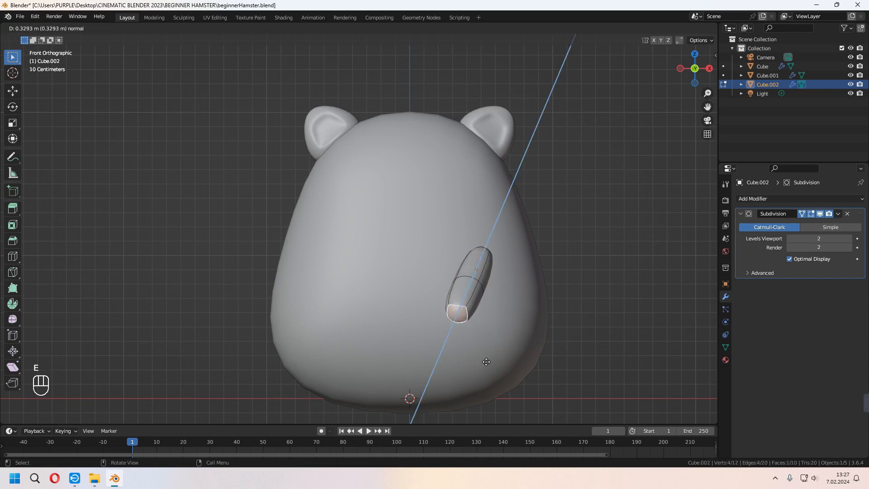
left_click(486, 363)
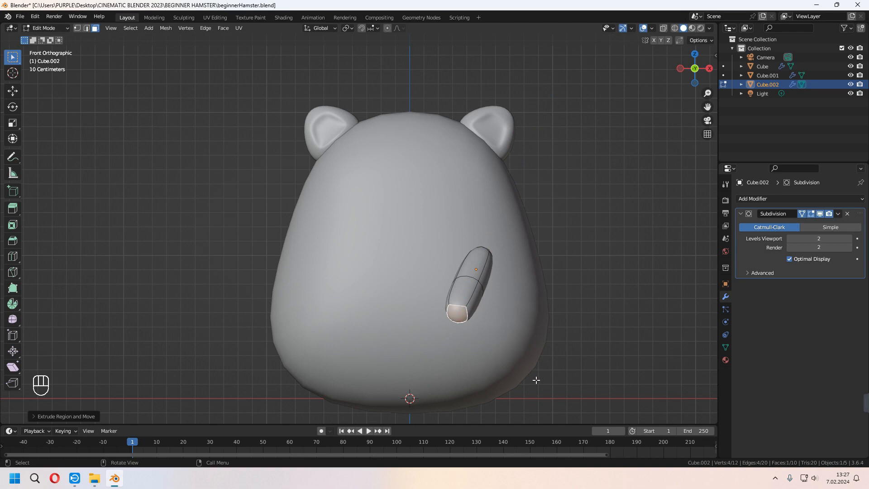
key("r")
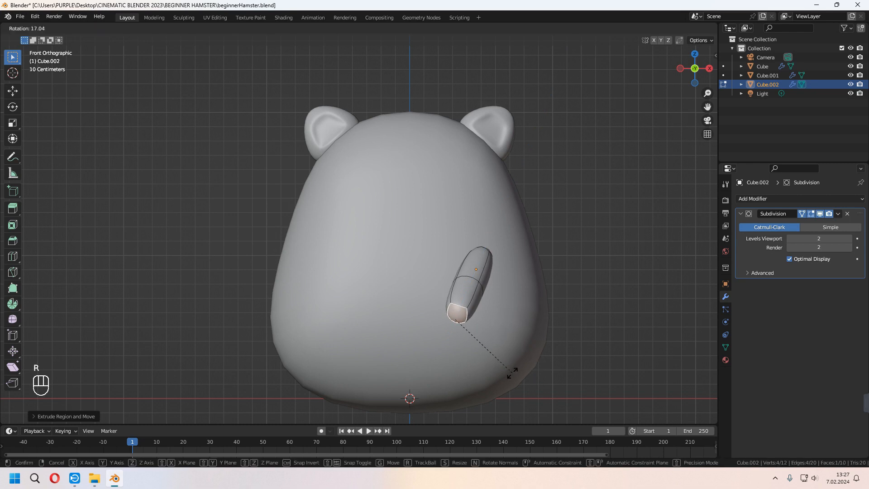
left_click(486, 373)
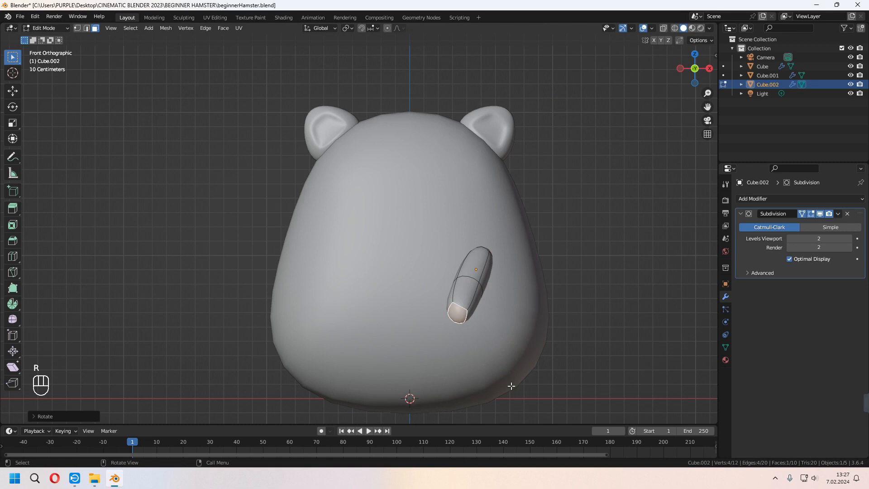
From the top view, move and rotate the arm's end face inward so the arm bends toward the body's centre.
key("KP_7")
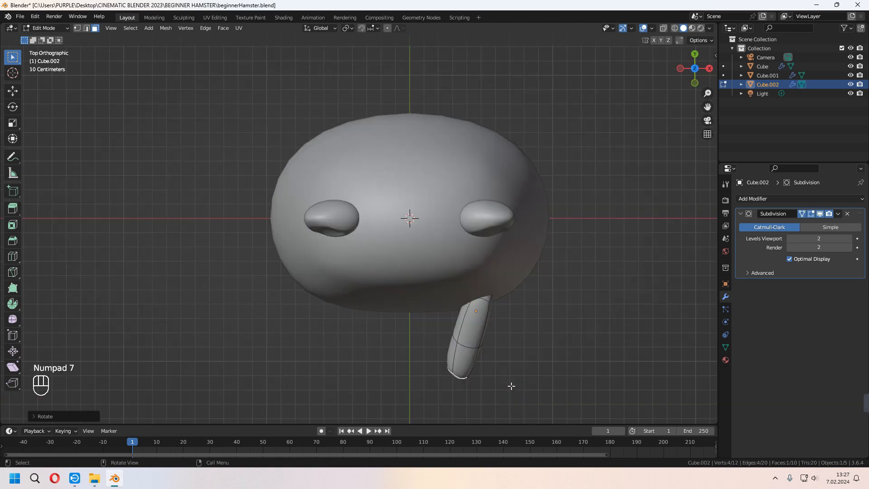
key("g")
key("r")
left_click(469, 349)
key("Tab")
key("Tab")
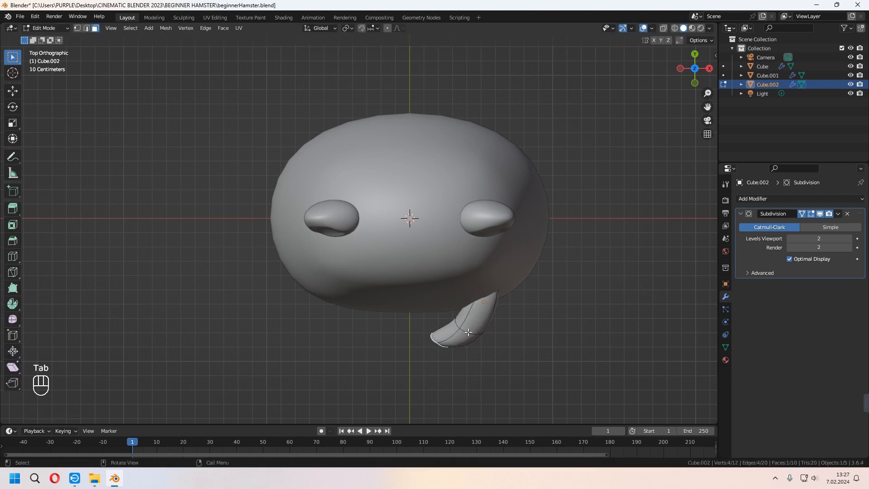
Select the edge loop at the arm's elbow and move it from the top view to smooth the bend.
key("2")
key("alt")
left_click(469, 332, "alt")
middle_click_drag(471, 333, 526, 264)
key("KP_7")
key("g")
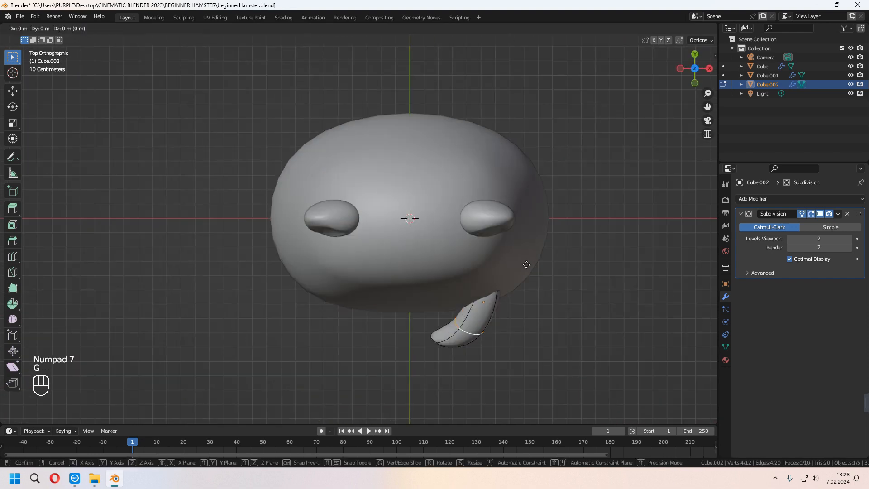
left_click(525, 260)
Return to Object Mode, then rotate and reposition the whole arm from the front view.
key("Tab")
middle_click_drag(541, 328, 537, 289)
key("KP_1")
key("r")
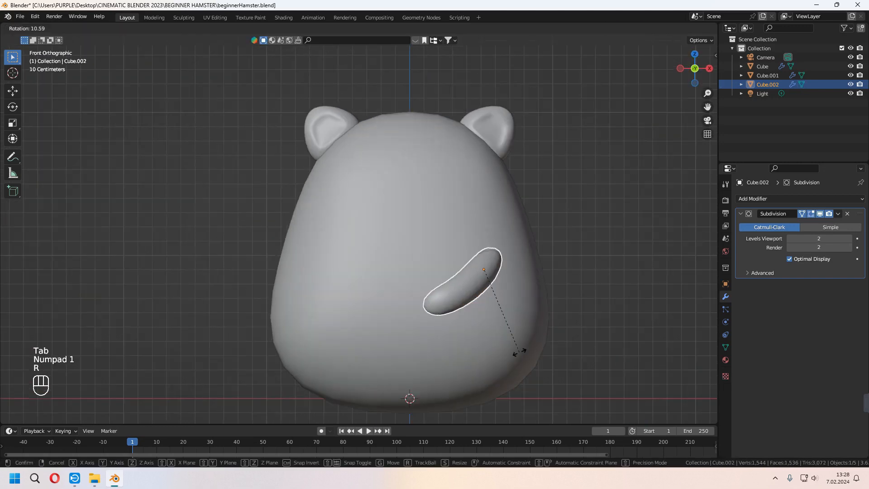
left_click(534, 337)
key("g")
left_click(539, 332)
middle_click_drag(539, 331, 403, 298)
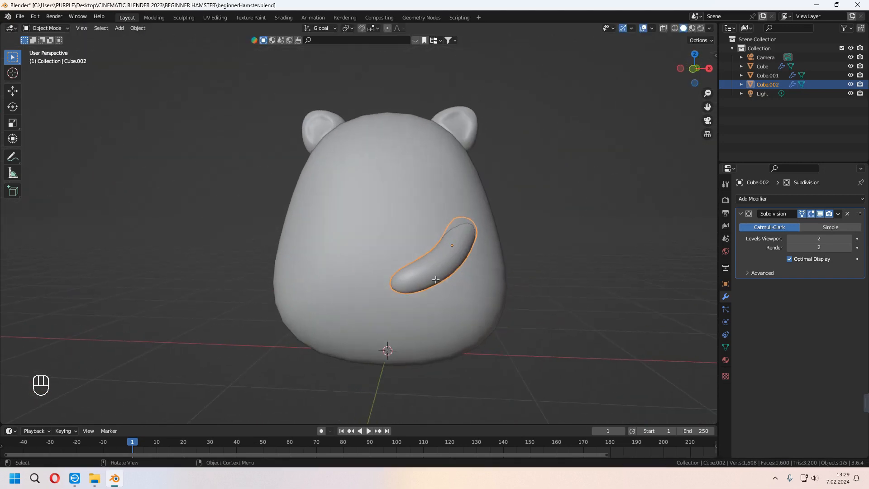
Scale down the face at the arm's tip to taper the hand and return to Object Mode.
key("Tab")
key("3")
scroll(403, 297, "up", 2)
left_click(400, 295)
key("s")
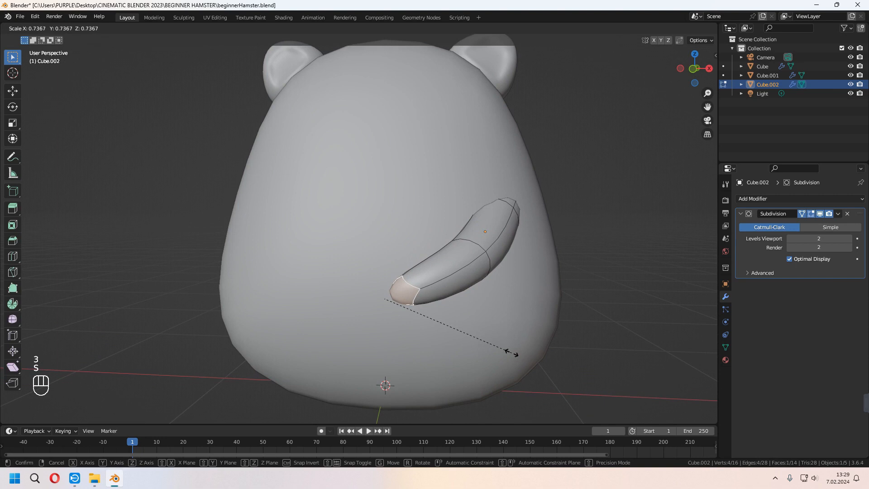
left_click(491, 342)
key("Tab")
scroll(522, 371, "down", 4)
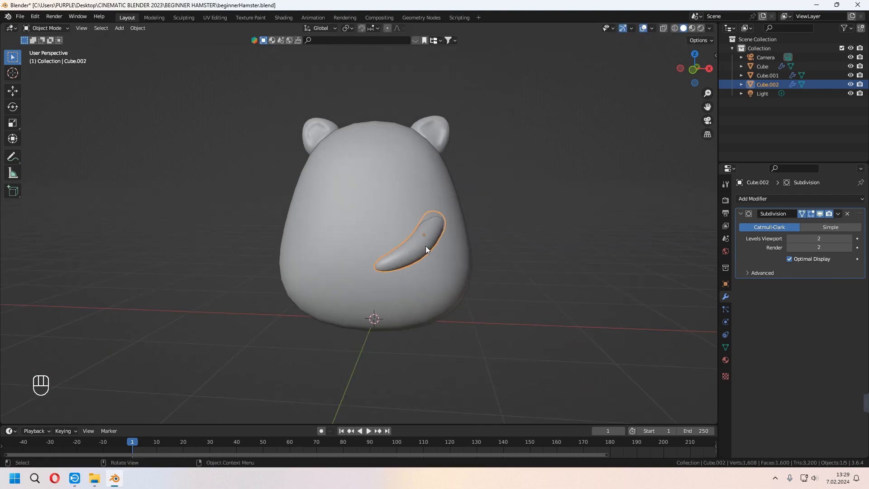
Mirror the arm on the X axis with the hamster body as Mirror Object, placing the Mirror modifier above Subdivision.
left_click(775, 199)
left_click(704, 304)
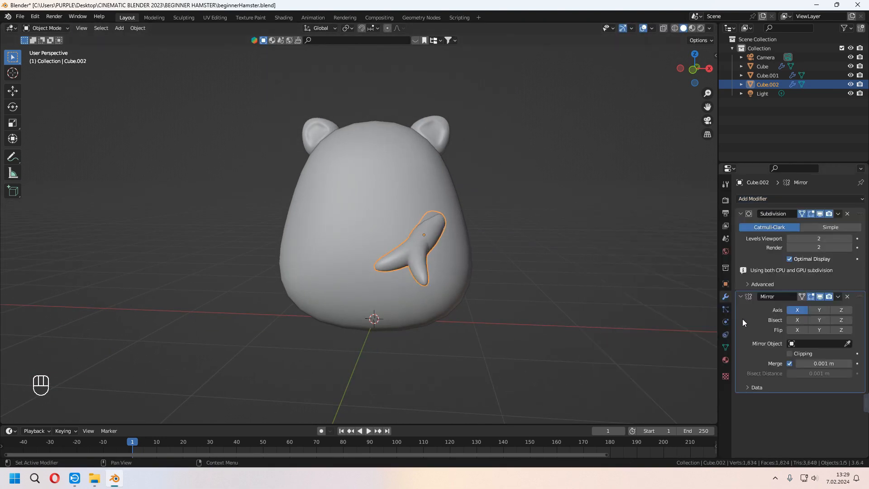
left_click(848, 343)
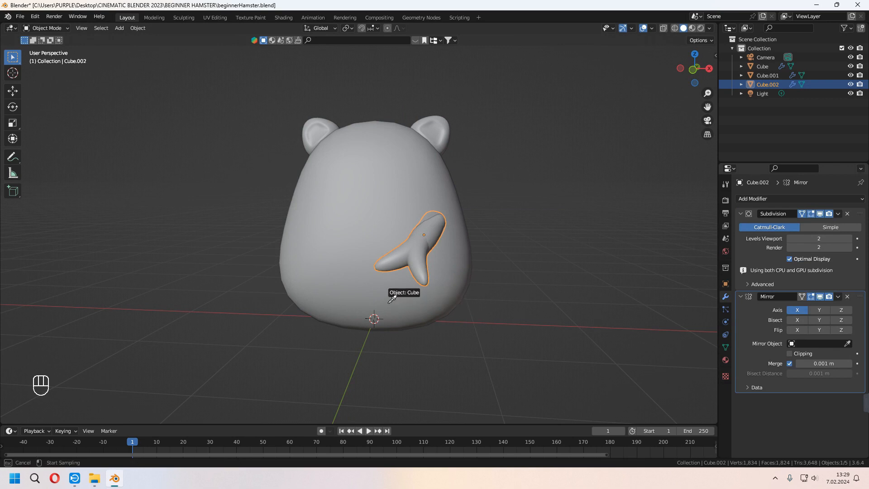
left_click(397, 286)
left_click_drag(859, 285, 847, 201)
left_click(437, 353)
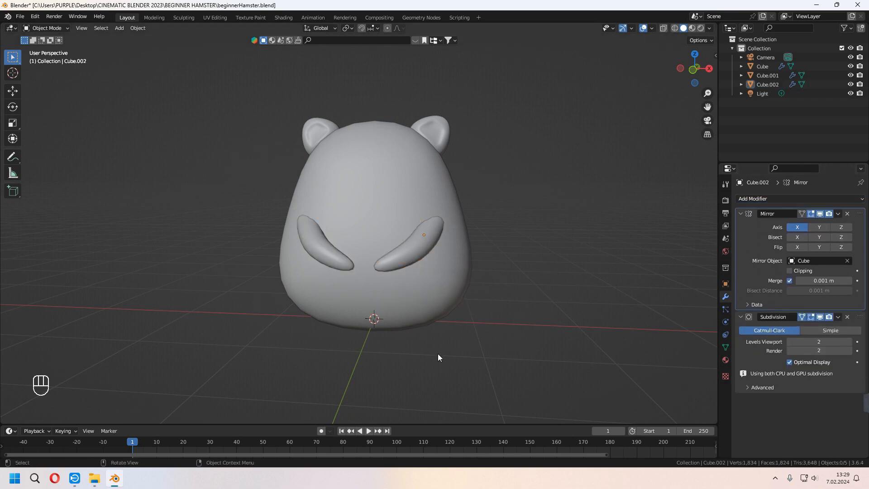
Add a cube, scale it down to foot size and move it from the top view beneath one side of the body.
middle_click_drag(528, 311, 382, 248)
key("shift+a")
mouse_move(382, 248)
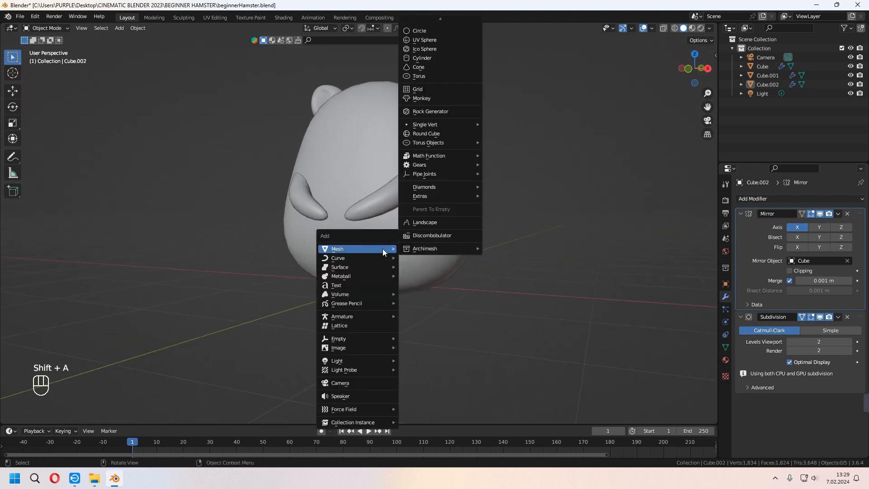
left_click(436, 29)
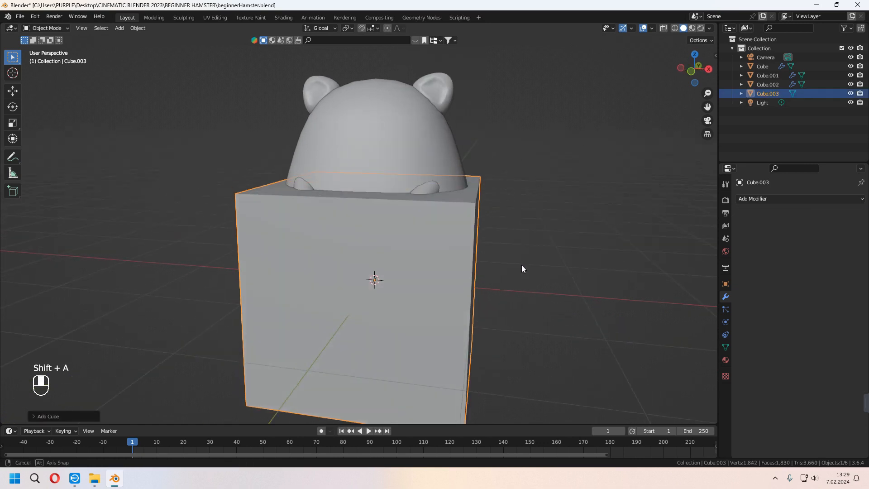
key("s")
left_click(389, 263)
key("KP_7")
key("g")
left_click(434, 311)
middle_click_drag(509, 369, 419, 319)
Move the foot cube along Y and resize it along the Y and X axes.
key("g")
key("y")
left_click(457, 296)
key("s")
key("y")
left_click(620, 328)
middle_click_drag(315, 292, 405, 300)
key("s")
key("x")
left_click(460, 290)
Give the foot a Subdivision modifier with 2 viewport levels and shade it smooth.
key("ctrl+2")
middle_click_drag(460, 293, 337, 353)
right_click(337, 353)
left_click(337, 353)
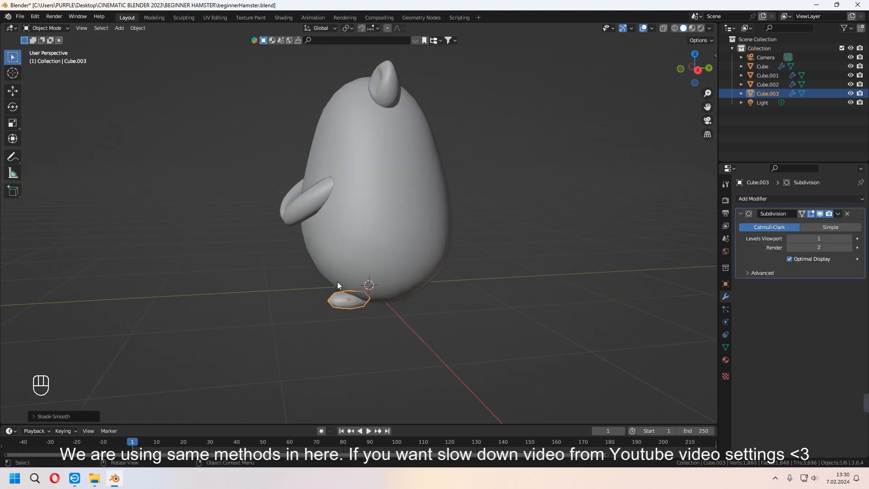
left_click(801, 213)
Refine the smoothed foot's proportions by scaling it along X and lengthening it along Y.
mouse_move(435, 321)
middle_mouse_down()
mouse_move(516, 318)
mouse_move(438, 312)
middle_mouse_up()
key("s")
key("x")
left_click(538, 324)
key("s")
key("y")
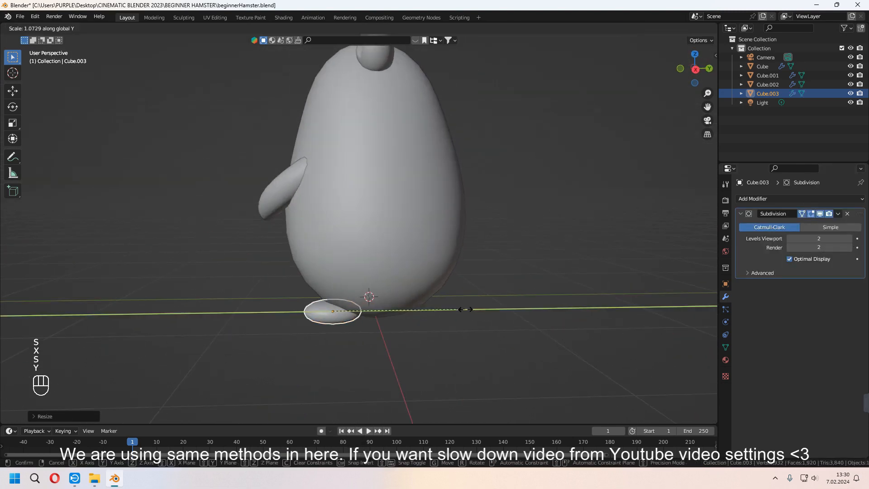
left_click(466, 309)
key("KP_3")
middle_click_drag(339, 329, 527, 342)
Mirror the foot on the X axis with the hamster body as Mirror Object, placing the Mirror modifier above Subdivision.
left_click(774, 199)
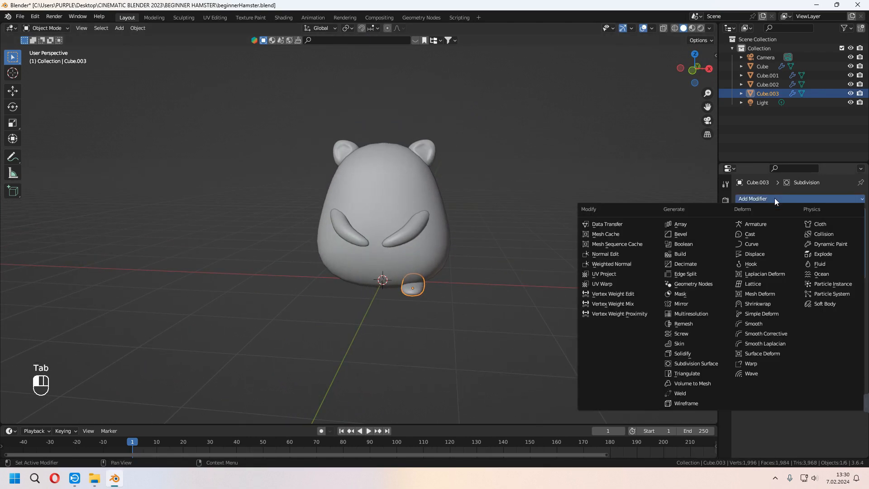
left_click(713, 302)
left_click(846, 343)
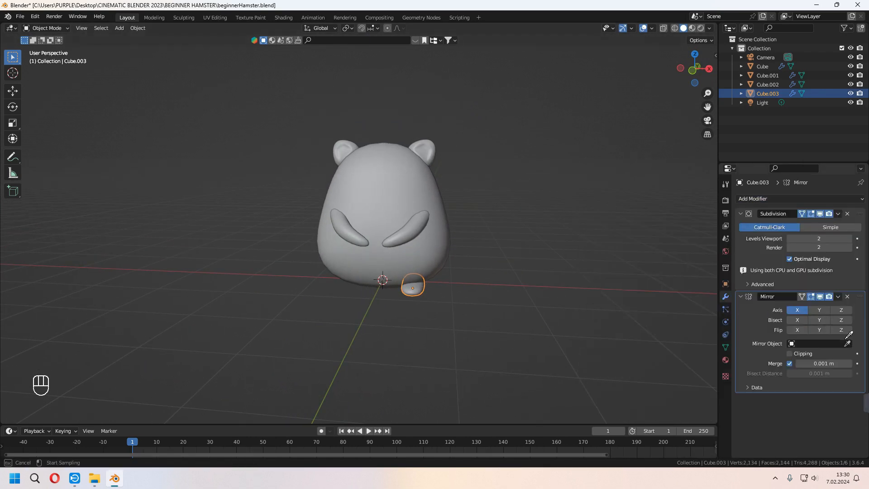
left_click(374, 173)
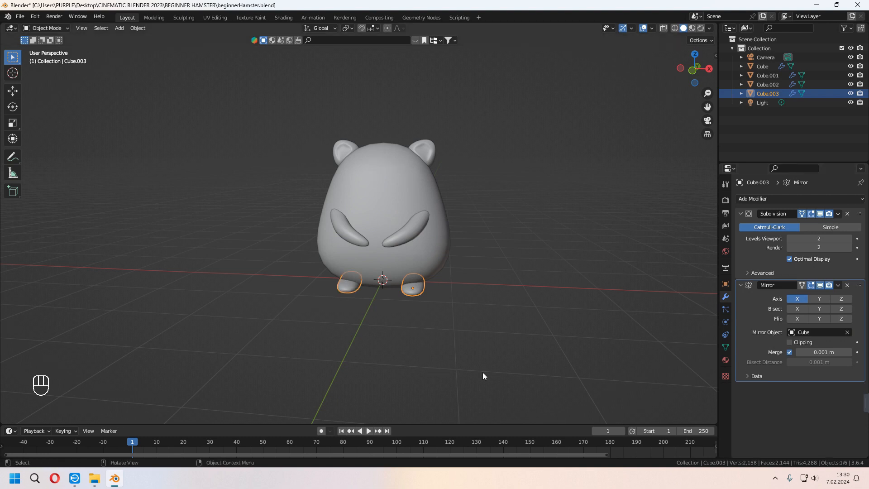
left_click_drag(859, 296, 858, 199)
middle_click_drag(438, 313, 444, 288, "shift")
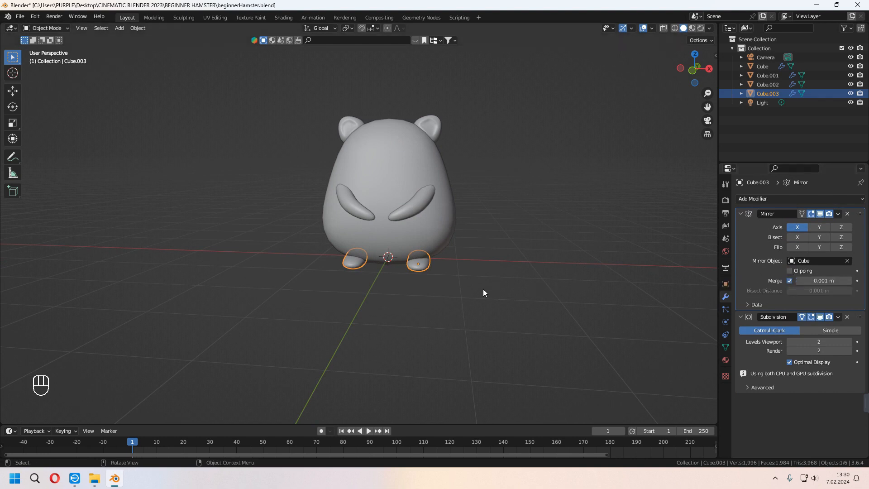
Add a UV sphere with 16 segments and 16 rings for the eye.
left_click(446, 222)
middle_click_drag(446, 222, 357, 183)
key("shift+a")
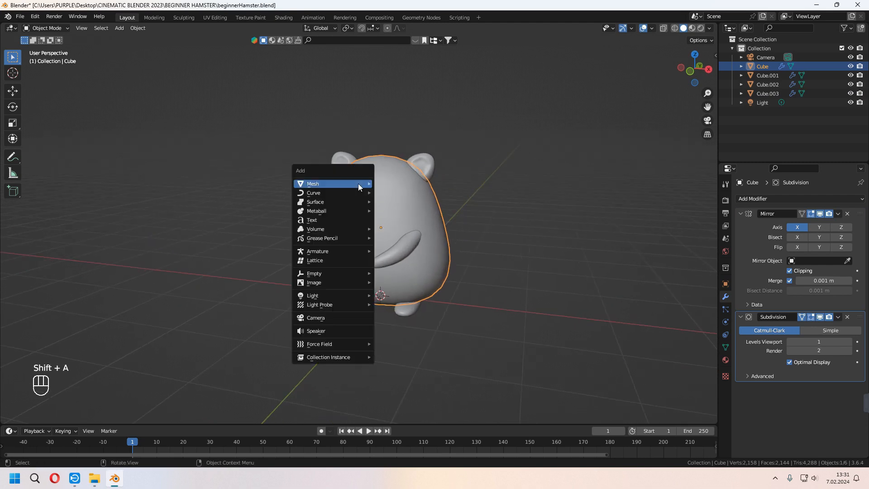
mouse_move(357, 183)
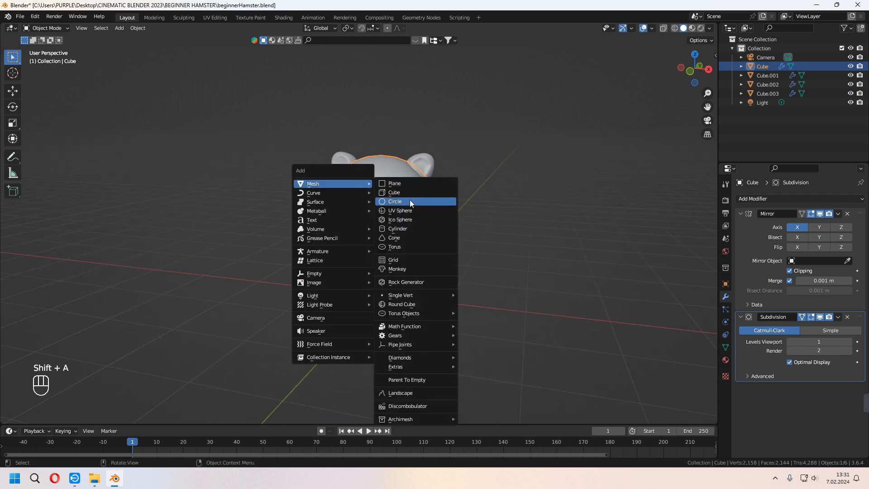
left_click(410, 213)
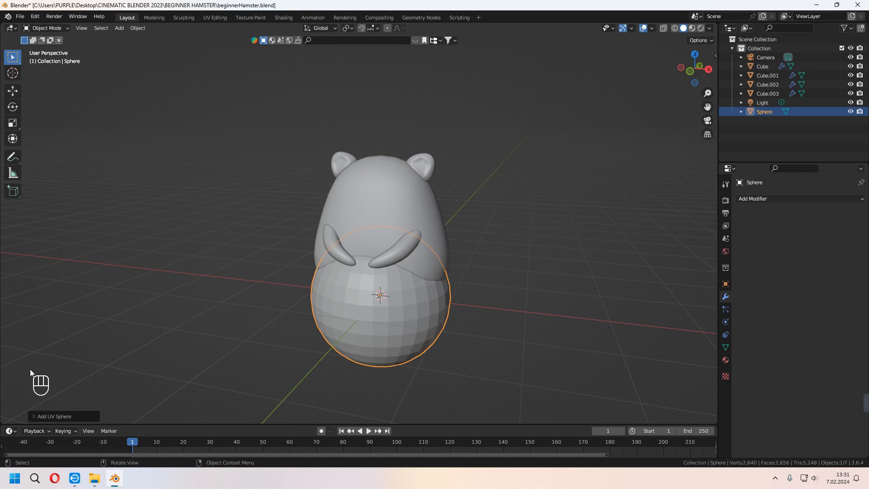
left_click(33, 416)
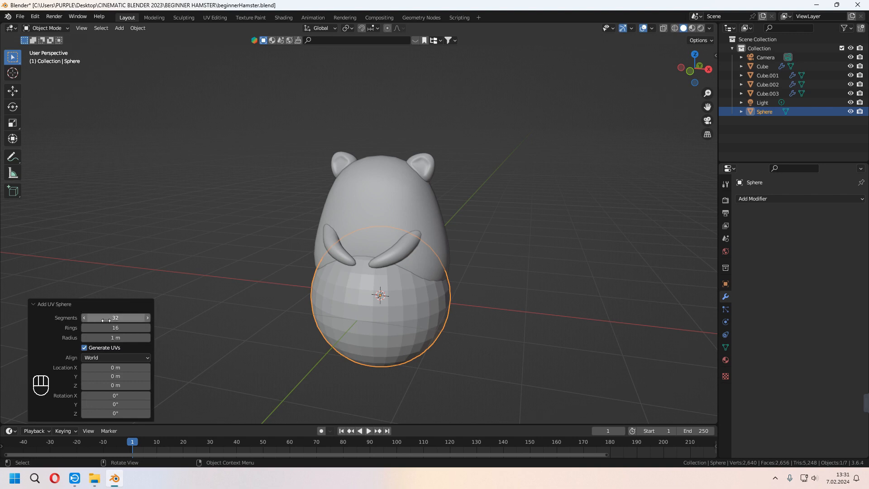
left_click_drag(115, 318, 335, 205)
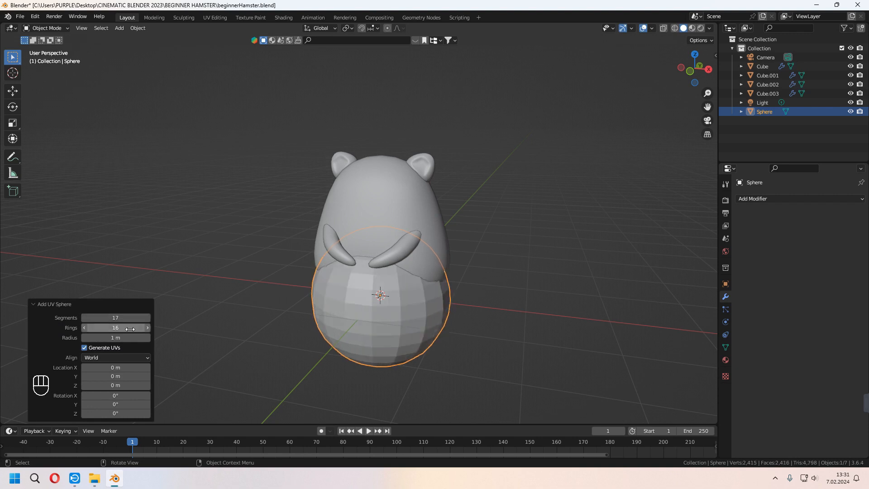
left_click(84, 318)
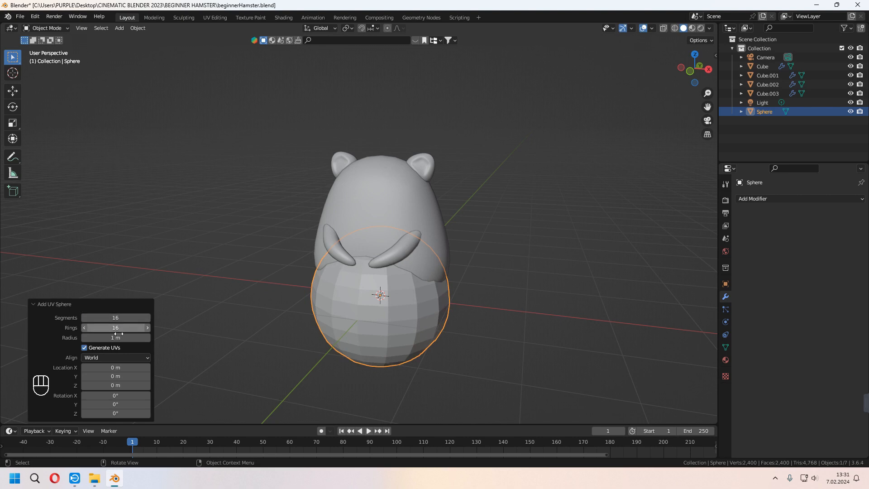
left_click(32, 304)
Shade the sphere smooth, scale it down and raise it along Z to head height.
right_click(378, 291)
left_click(368, 280)
key("s")
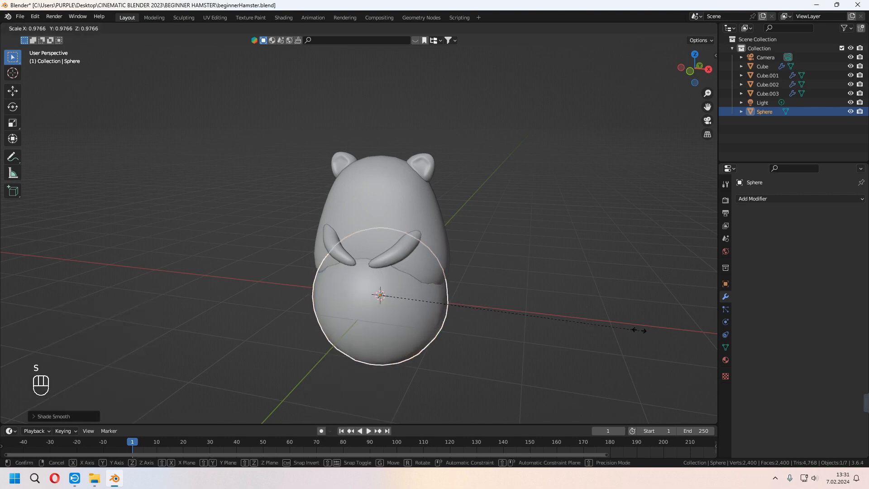
key("g")
key("z")
left_click(490, 231)
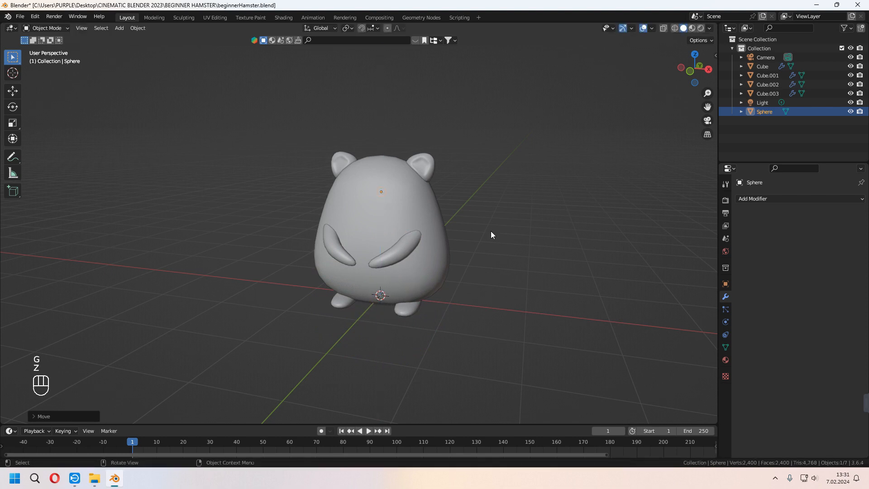
key("KP_7")
key("g")
left_click(515, 263)
key("ctrl+z")
key("ctrl+z")
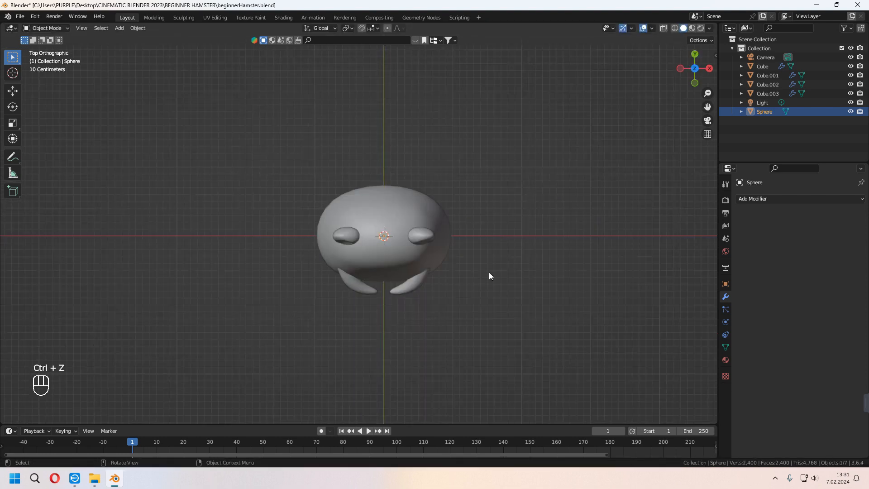
Scale the sphere to eye size, flatten it along Y and place it on one side of the face.
middle_click_drag(518, 300, 446, 232)
key("s")
middle_click_drag(433, 264, 518, 242)
key("s")
key("y")
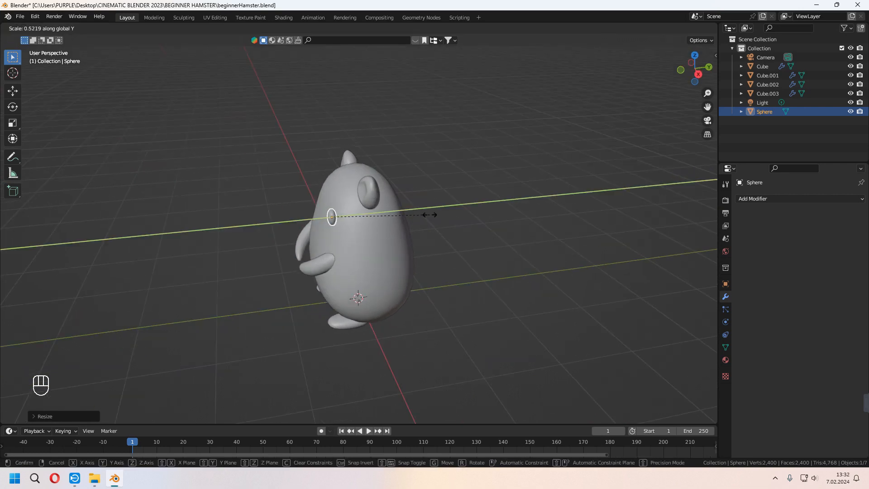
left_click(430, 214)
middle_click_drag(430, 215, 438, 247)
key("KP_7")
middle_click_drag(573, 351, 513, 268)
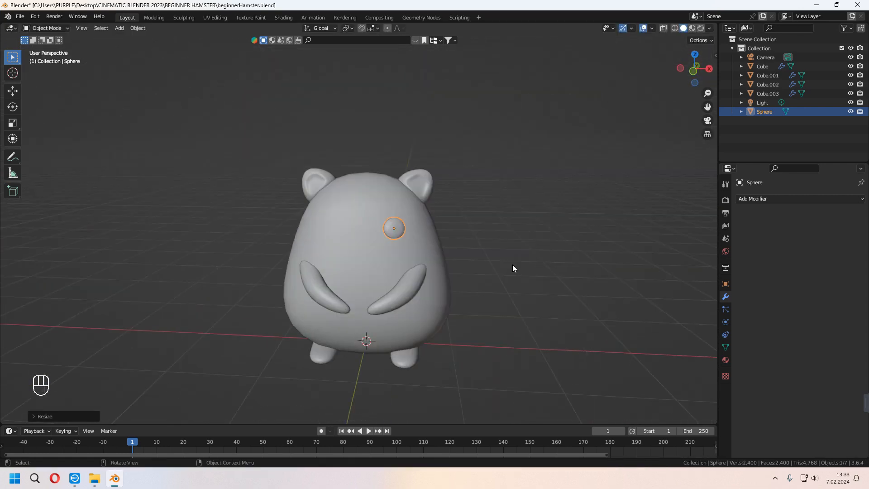
Mirror the eye on the X axis with the hamster body as Mirror Object.
left_click(783, 198)
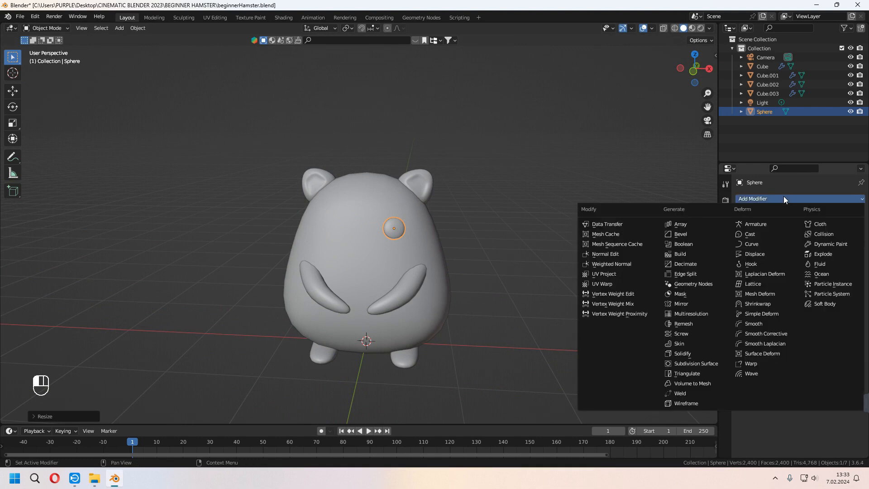
left_click(694, 304)
left_click(848, 261)
left_click(363, 256)
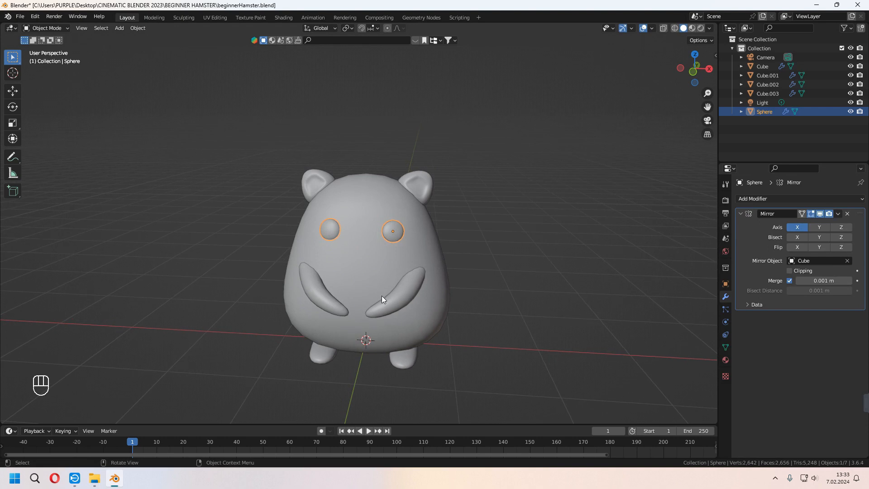
Duplicate the eye in place, scale the copy down to a highlight and move it toward the eye's upper outer area.
left_click(504, 285)
left_click(402, 216)
scroll(402, 216, "up", 2)
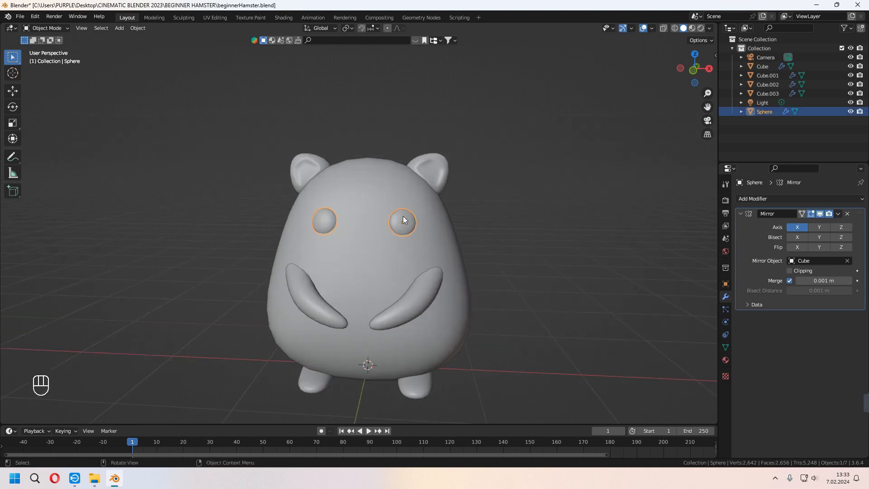
key("KP_1")
middle_click_drag(385, 221, 401, 254, "shift")
scroll(381, 263, "up", 2)
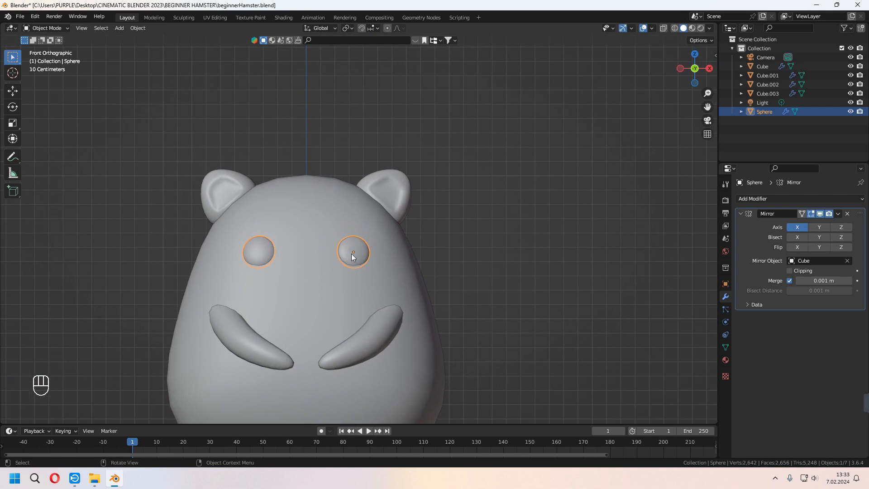
key("shift+d")
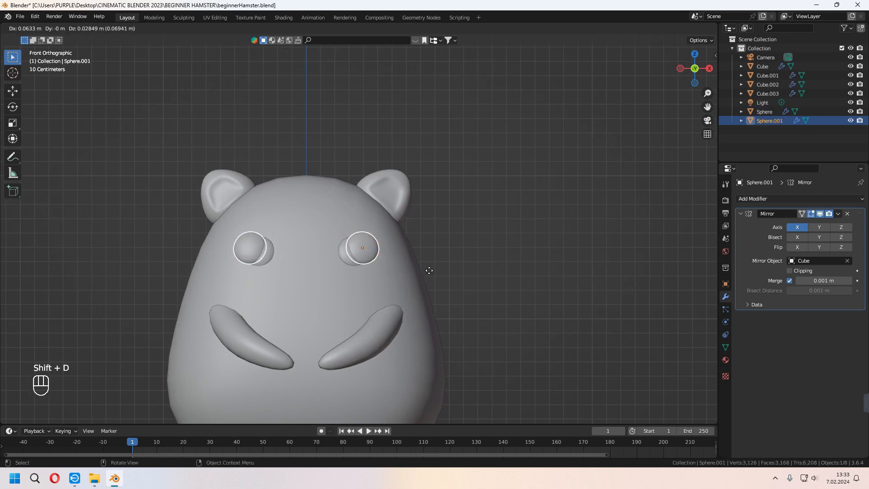
right_click(422, 243)
key("s")
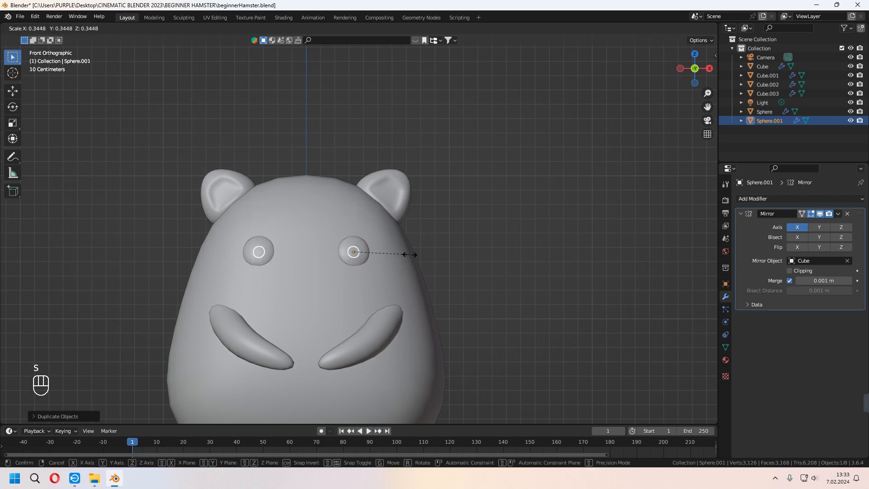
left_click(392, 251)
key("g")
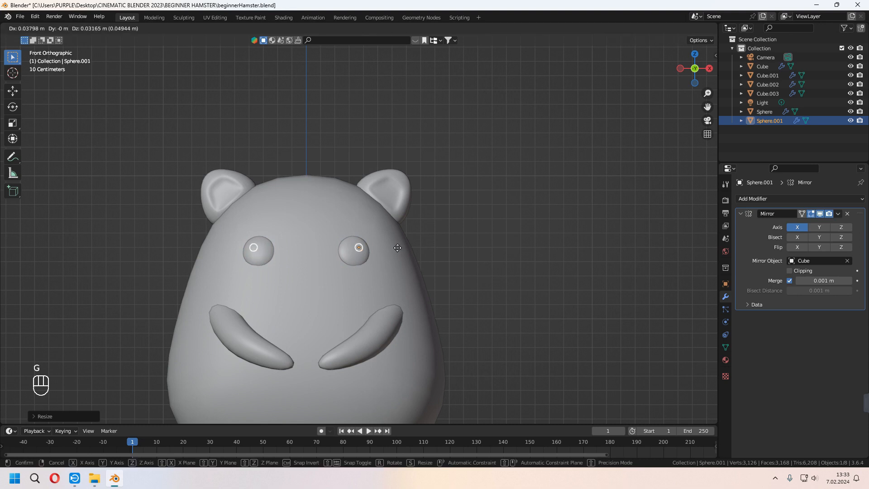
left_click(398, 244)
Move the eye highlight forward along Y so it sits on the eye's surface.
middle_click_drag(398, 244, 454, 285)
key("g")
key("y")
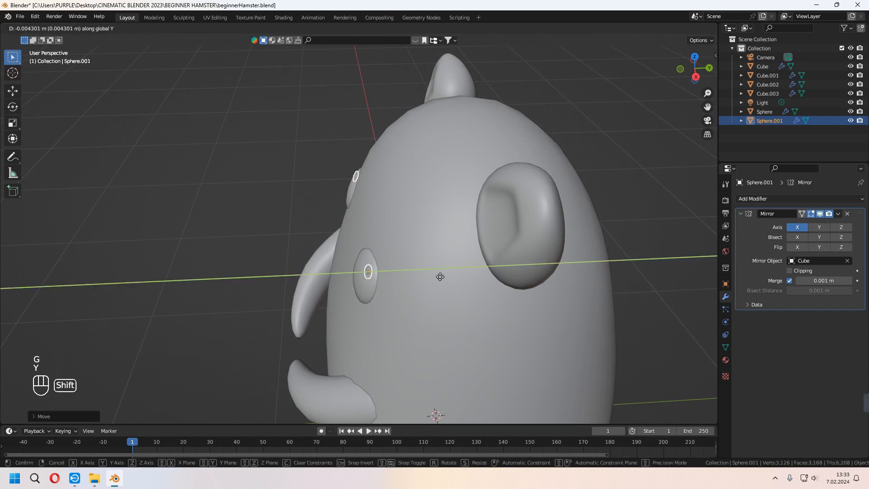
left_click(429, 275)
middle_click_drag(429, 275, 403, 252)
key("KP_3")
key("r")
right_click(458, 258)
key("KP_3")
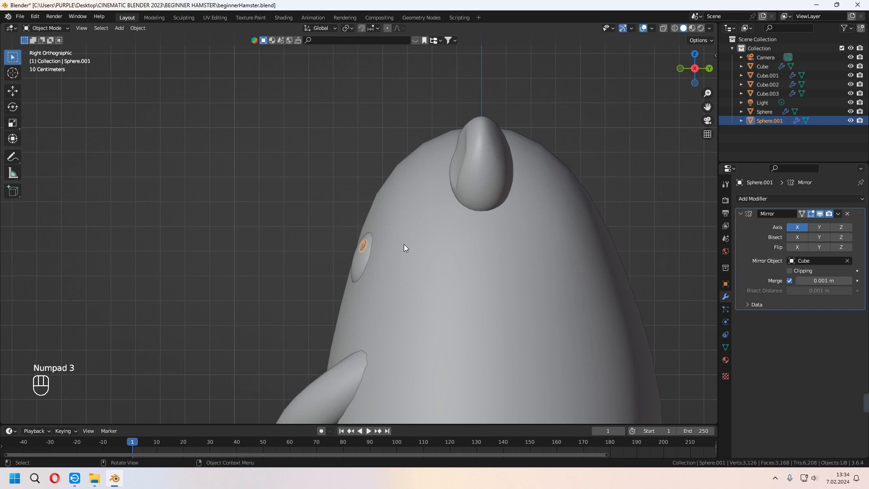
Duplicate the highlight below the first, move the copy toward the eye's outer edge and scale it smaller.
key("shift+d")
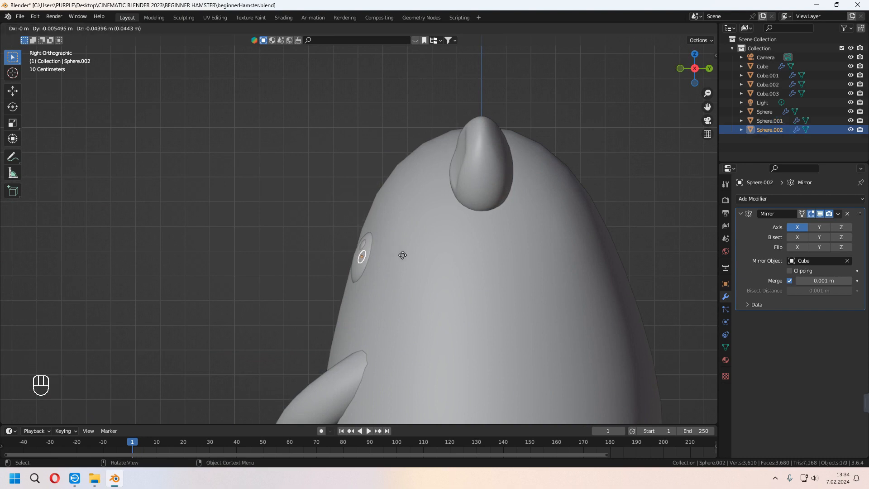
left_click(403, 254)
key("KP_1")
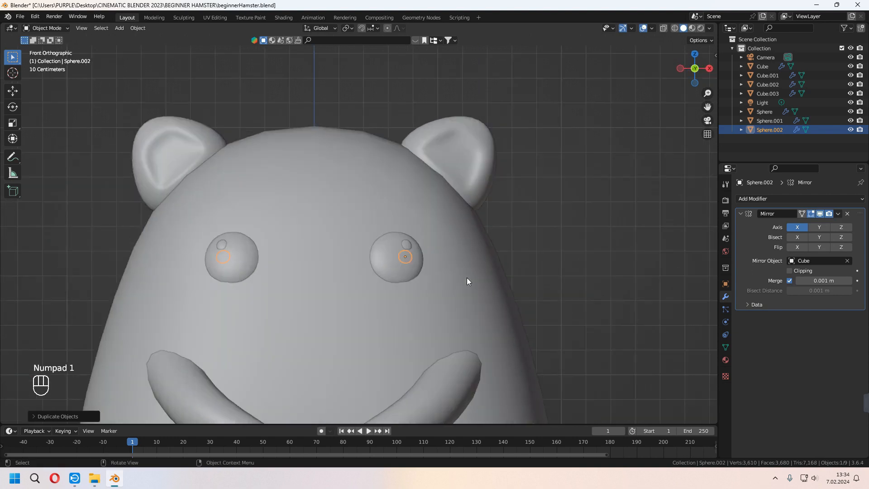
key("g")
left_click(477, 277)
key("s")
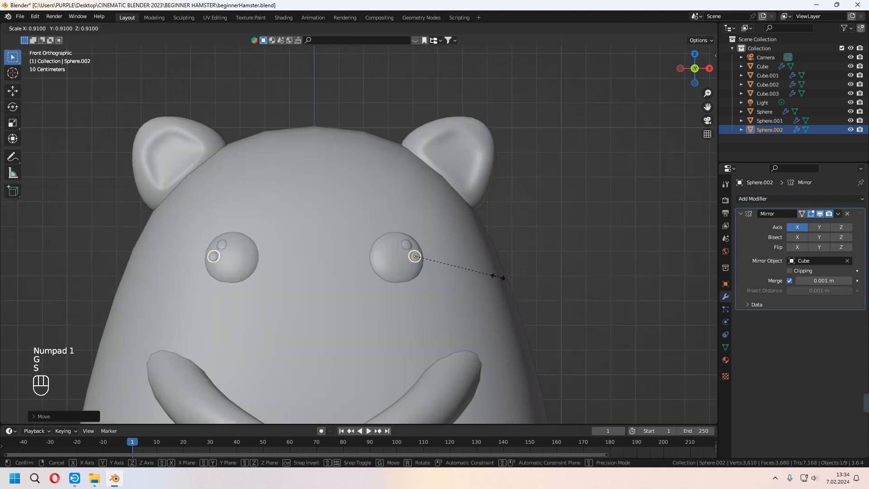
left_click(466, 262)
Rotate the smaller eye highlight about the Z axis to follow the eye's curvature.
key("KP_3")
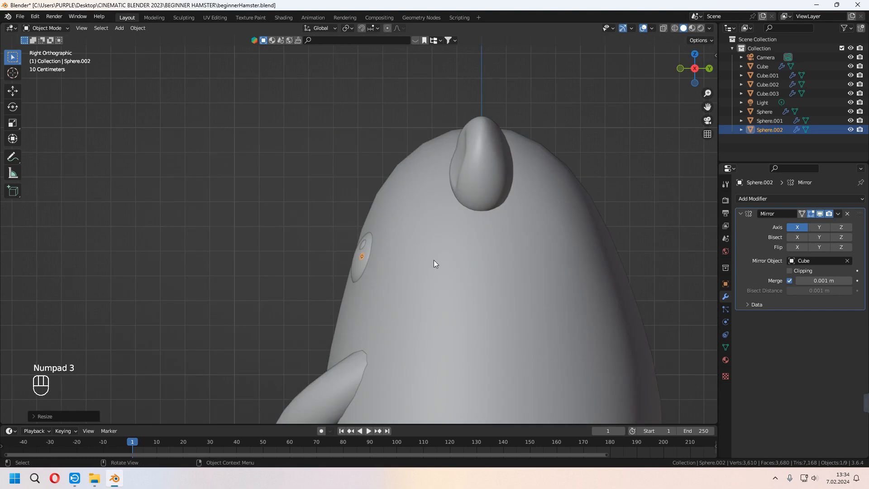
key("r")
right_click(450, 307)
key("r")
middle_click_drag(450, 303, 406, 347)
key("z")
left_click(438, 357)
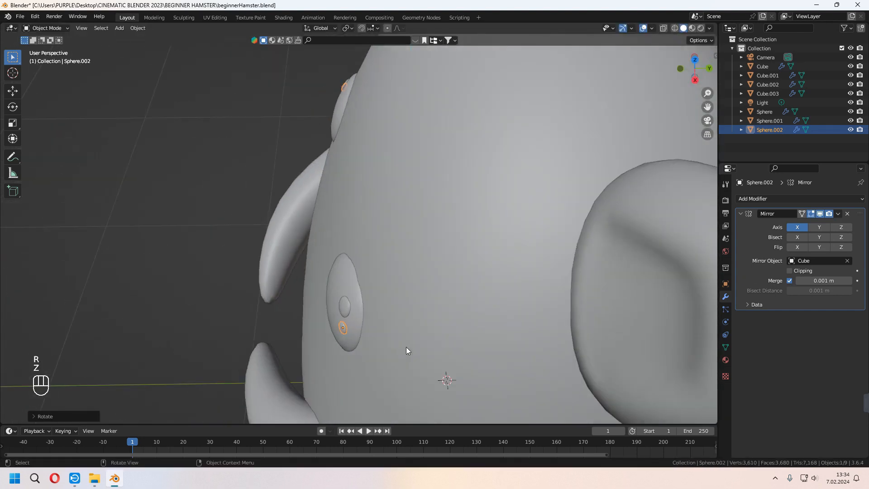
Reposition the smaller highlight against the eye from the top view and save the file.
key("KP_4")
key("KP_7")
key("g")
left_click(405, 330)
scroll(407, 330, "down", 5)
middle_click_drag(521, 329, 339, 206)
key("ctrl+s")
Add a mesh plane at the 3D cursor beneath the hamster.
key("shift+a")
mouse_move(331, 207)
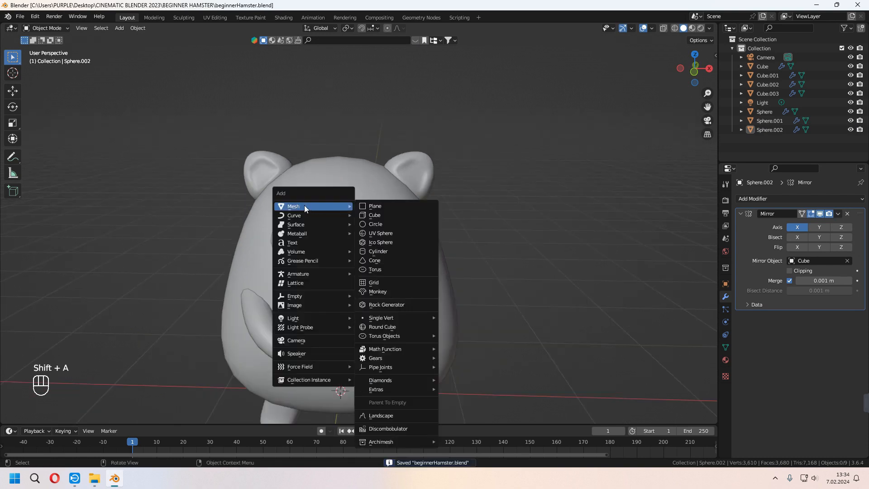
left_click(395, 204)
middle_click_drag(584, 337, 366, 354)
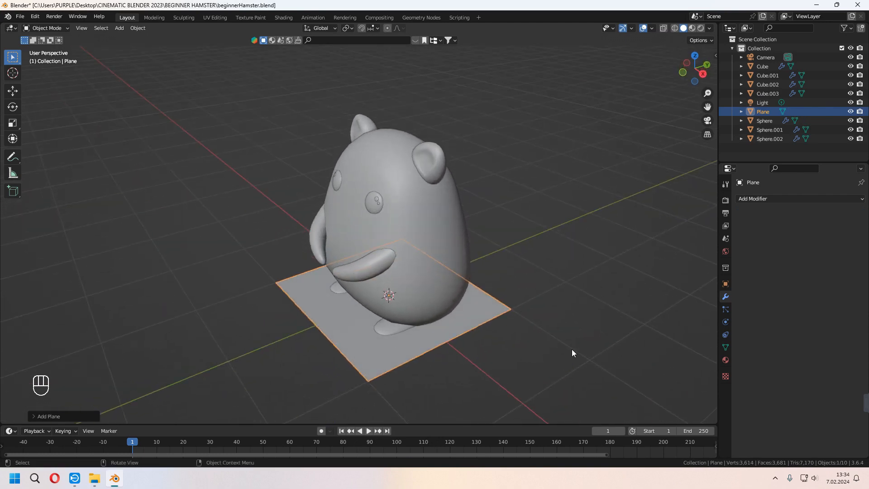
Scale the new plane down to a tiny square and rotate it 90° about the X axis to stand upright.
key("s")
left_click(390, 295)
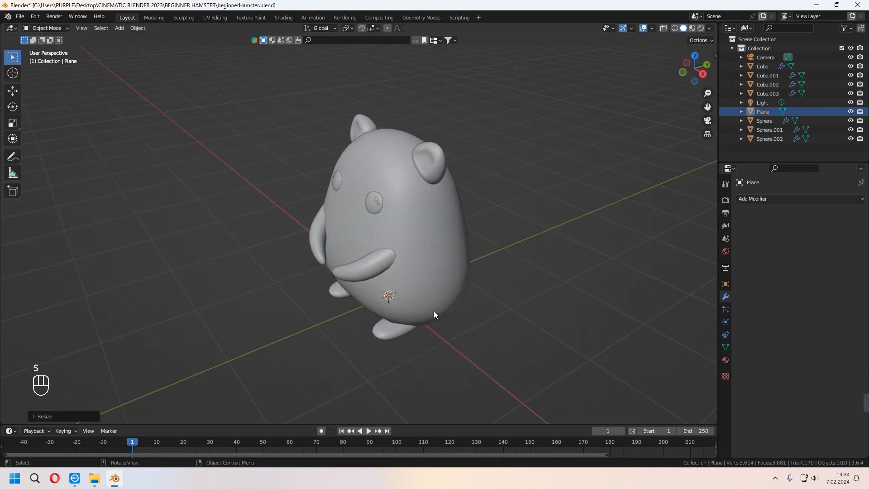
middle_click_drag(434, 310, 423, 306)
key("r")
key("x")
key("KP_9")
key("KP_0")
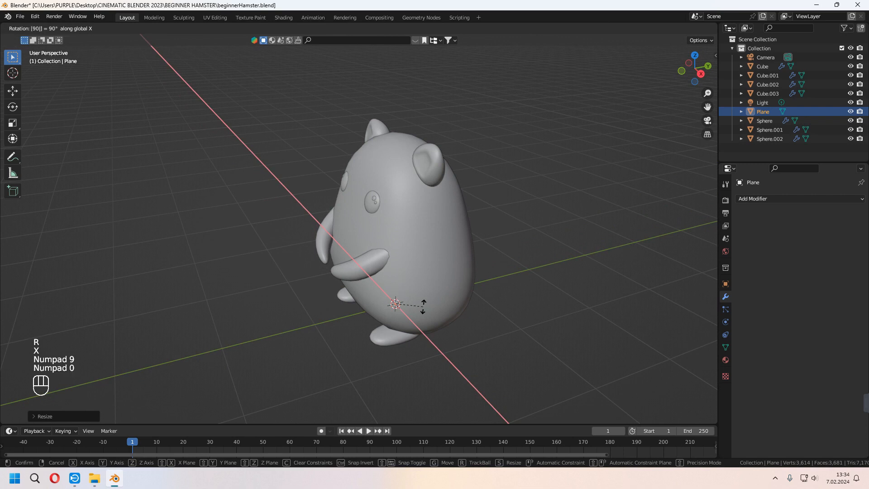
key("KP_Enter")
Move the small plane out in front of the hamster, up to eye height and sideways toward the eye with the separate highlights.
key("g")
key("y")
left_click(422, 304)
middle_click_drag(422, 304, 464, 354)
key("g")
key("z")
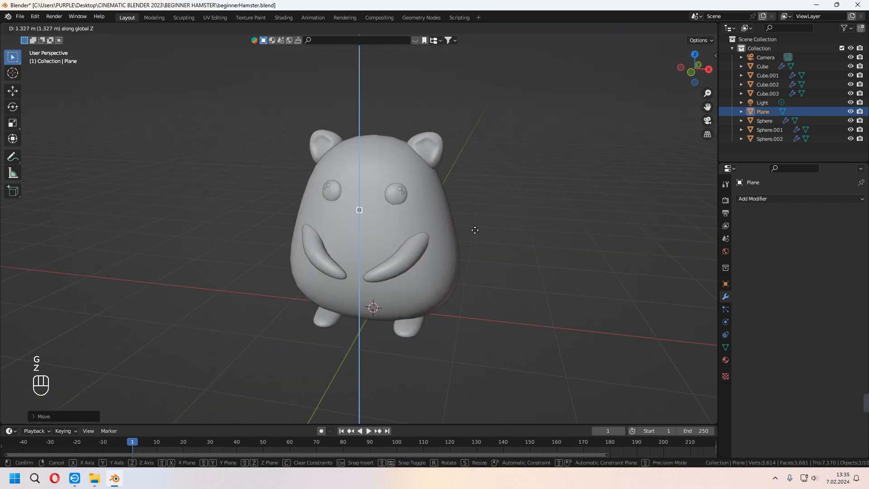
key("x")
middle_click_drag(473, 203, 521, 231)
Place the plane against the eye's upper rim using the side and front views, and tilt it to follow the rim.
key("KP_3")
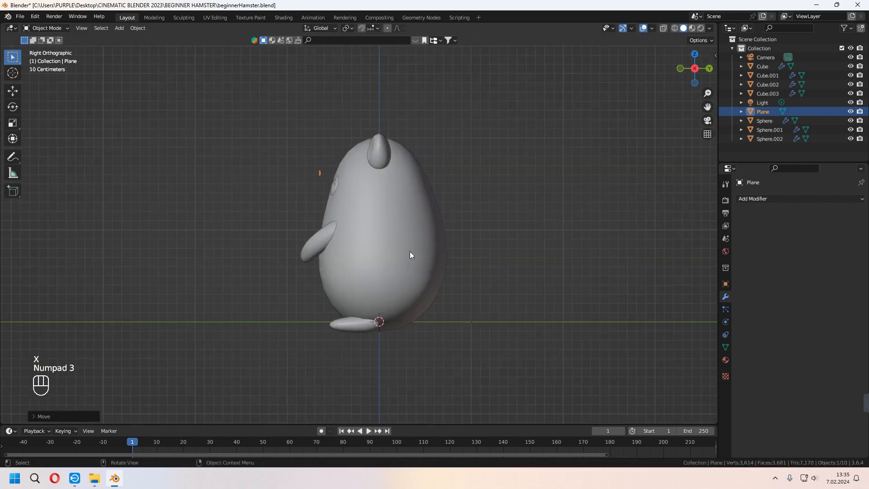
scroll(409, 253, "up", 8)
key("g")
left_click(494, 311)
middle_click_drag(494, 311, 630, 283)
key("KP_1")
key("g")
left_click(557, 230)
key("r")
left_click(565, 285)
middle_click_drag(565, 285, 547, 329, "shift")
Narrow the plane's upper edge by scaling its two top vertices closer together.
key("Tab")
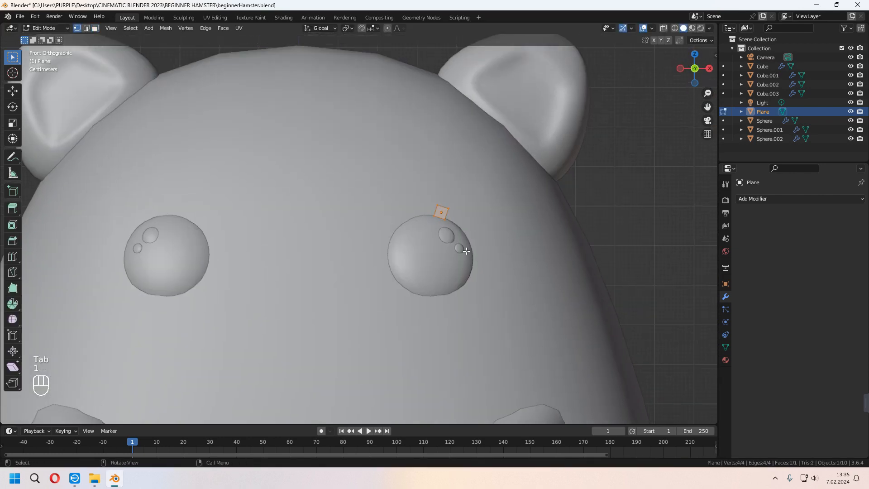
left_click(437, 206)
left_click(449, 209, "shift")
key("s")
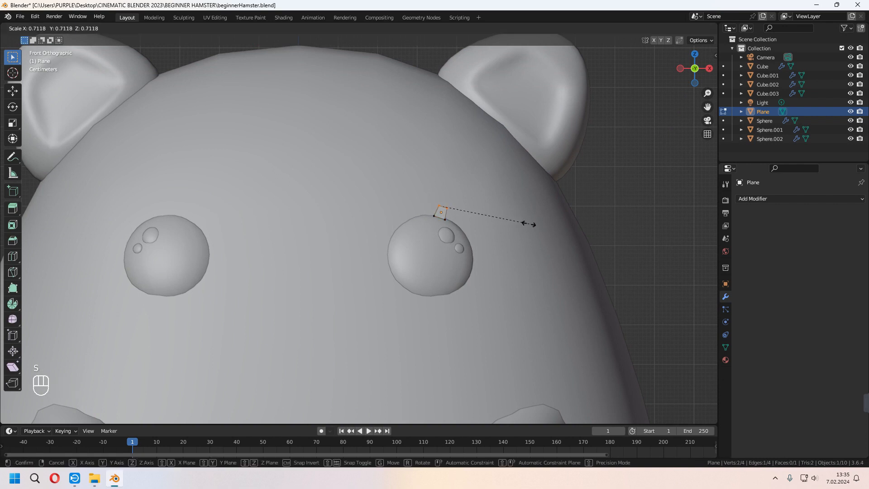
left_click(529, 224)
Extrude the upper edge up and outward into an eyelash, then rotate and scale down the tip.
key("e")
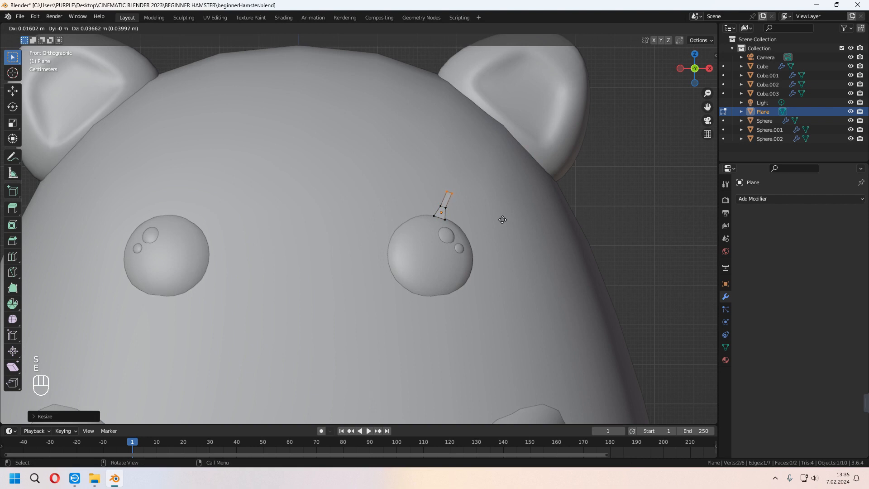
left_click(502, 219)
key("r")
left_click(557, 244)
key("s")
left_click(543, 228)
Adjust the position of the lash's middle vertex to refine its curved outline and finish editing the mesh.
left_click(444, 209)
key("g")
left_click(440, 187)
key("Tab")
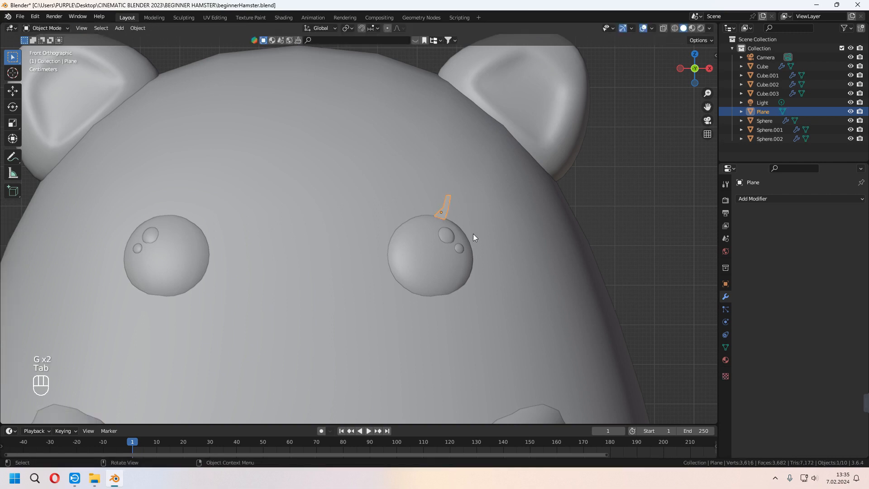
Duplicate the eyelash beside the first toward the eye's outer edge, scale the copy smaller and rotate it outward.
key("shift+d")
left_click(470, 229)
key("s")
left_click(542, 253)
key("r")
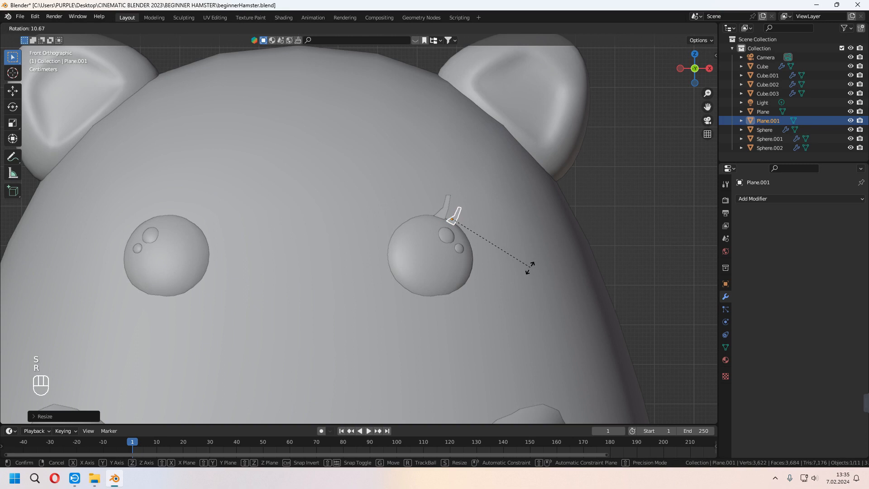
left_click(527, 270)
Add a third and fourth lash copy farther along the eye's rim, rotating and positioning them to follow the curve.
scroll(402, 189, "up", 2)
key("KP_1")
key("shift+d")
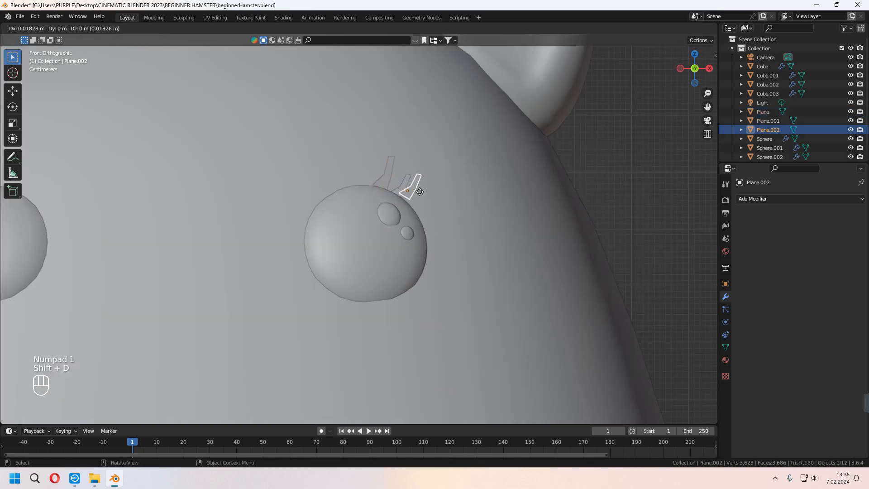
left_click(421, 200)
key("r")
key("g")
left_click(450, 224)
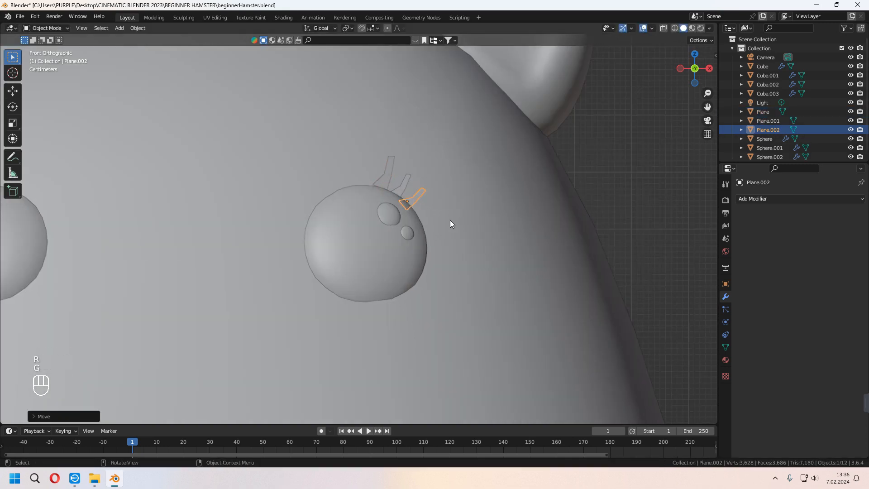
key("shift+d")
left_click(455, 233)
Join all four eyelashes into a single object.
middle_click_drag(496, 256, 394, 185)
left_click(390, 181)
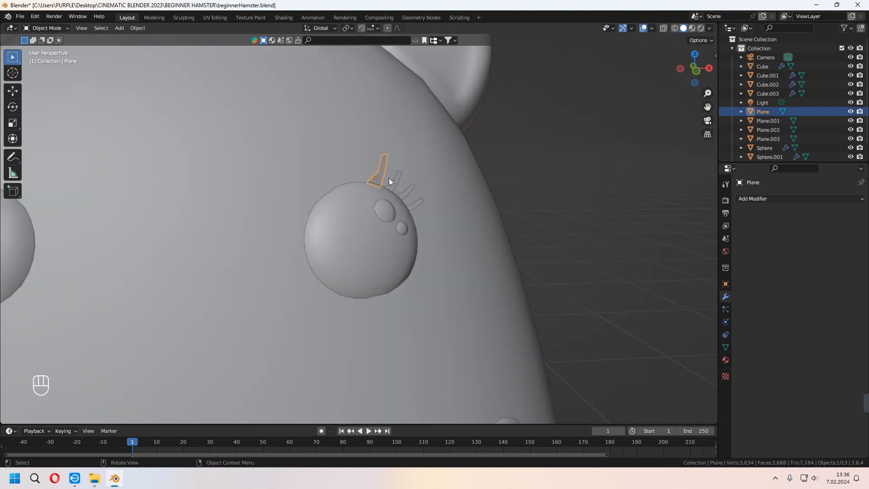
left_click(395, 181, "shift")
left_click(408, 189, "shift")
left_click(417, 200, "shift")
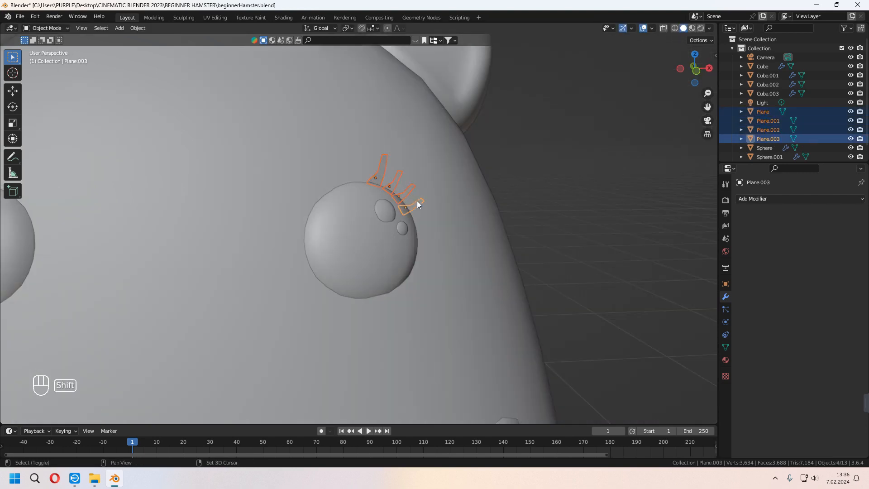
key("ctrl+j")
Shift the joined eyelashes against the eye and set their origin to the geometry.
middle_click_drag(442, 227, 399, 198)
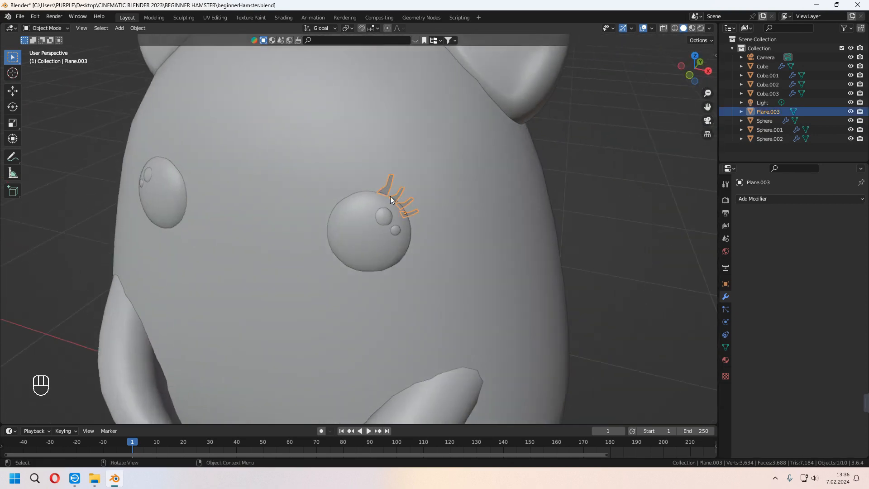
key("g")
left_click(450, 209)
middle_click_drag(450, 208, 471, 219)
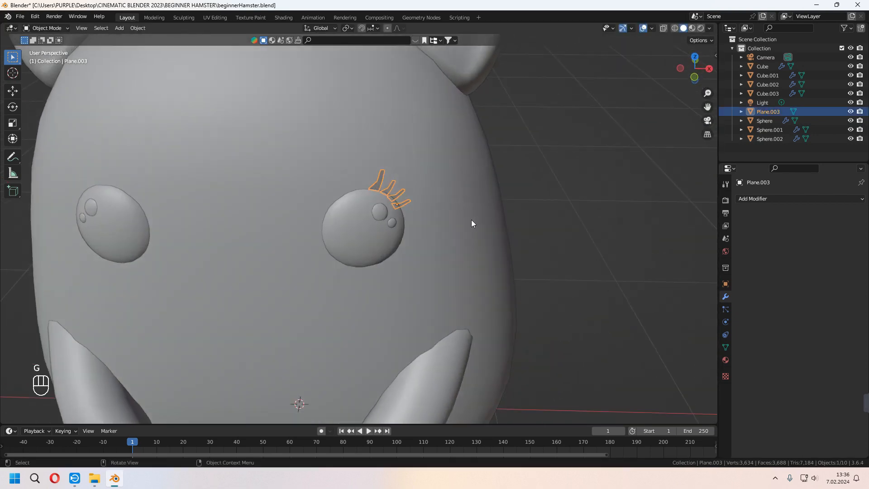
right_click(383, 181)
mouse_move(354, 221)
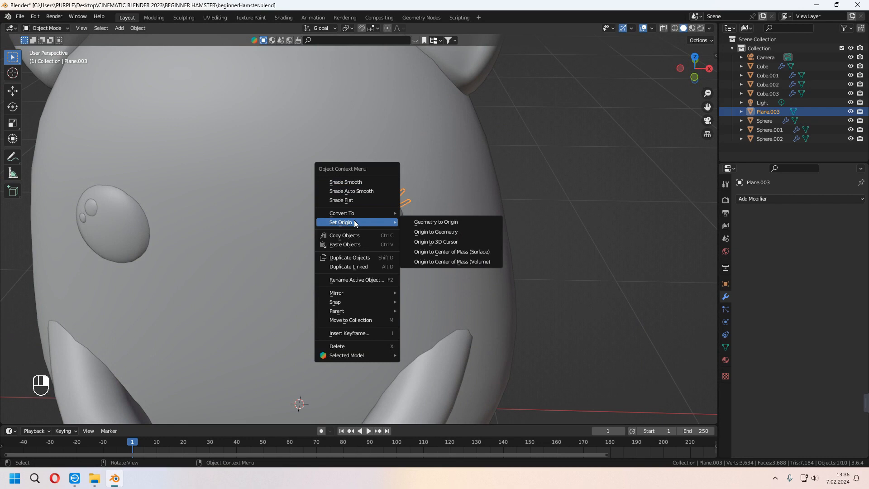
left_click(436, 232)
middle_click_drag(436, 238, 418, 232)
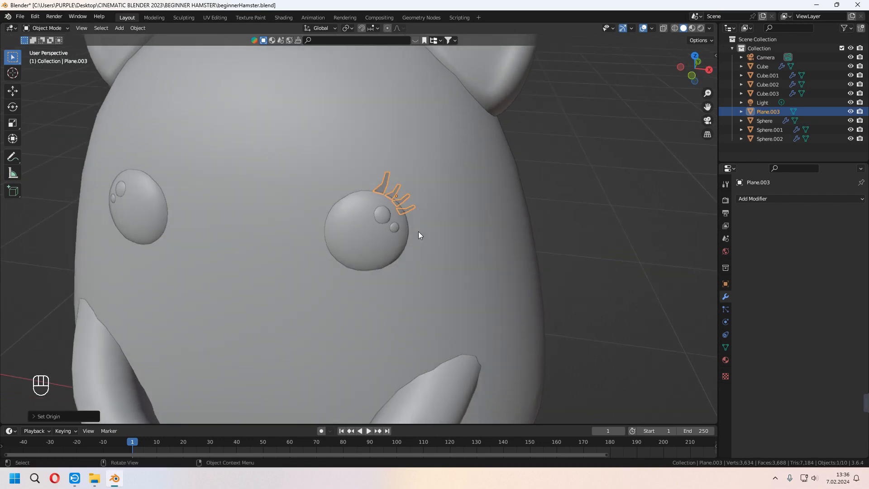
Smooth the eyelashes with a level 1 Subdivision modifier.
key("ctrl+1")
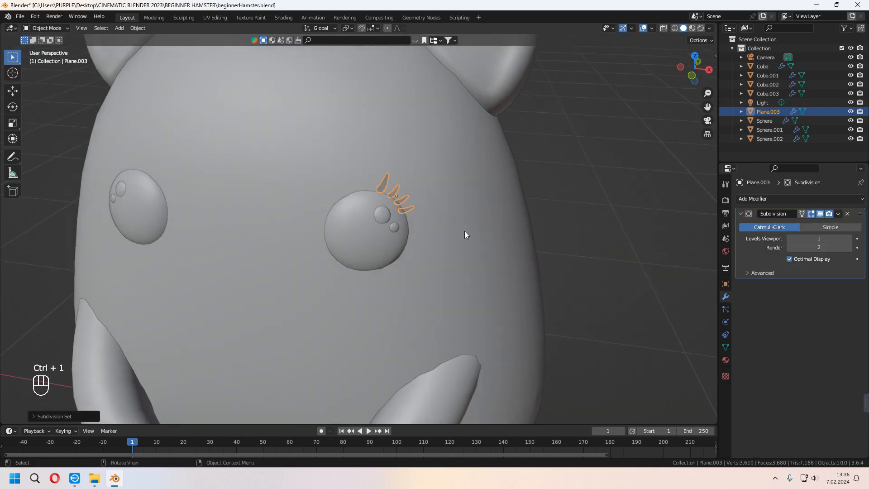
mouse_move(507, 240)
middle_mouse_down()
mouse_move(537, 243)
mouse_move(517, 244)
middle_mouse_up()
left_click(544, 246)
scroll(372, 195, "down", 4)
middle_click_drag(379, 195, 405, 195)
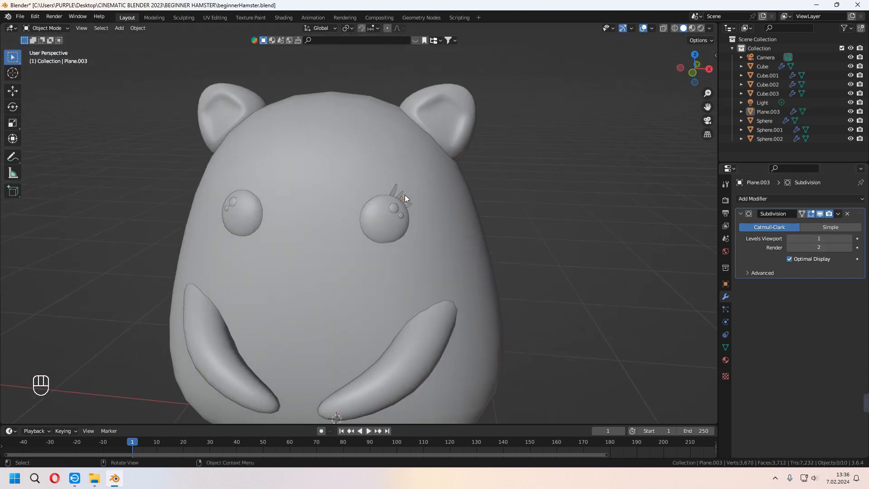
Mirror the eyelashes on X with a Mirror modifier using the body Cube as mirror object, and save the file.
left_click(401, 195)
left_click(763, 199)
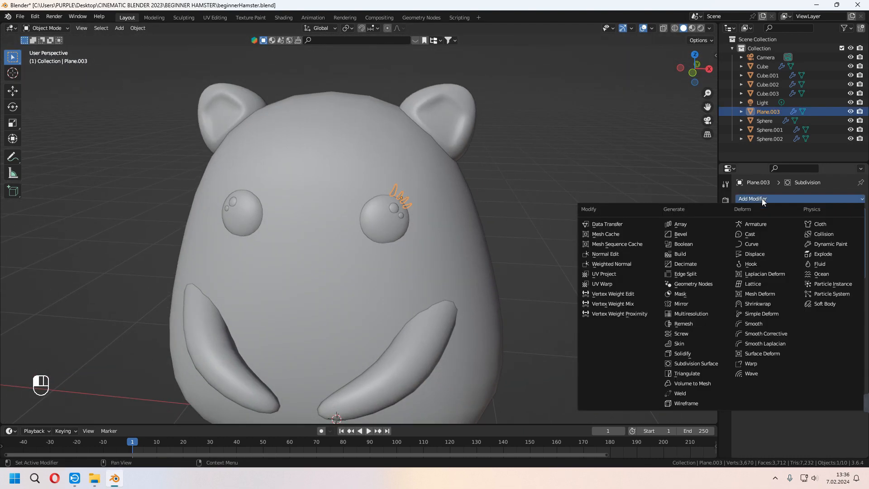
left_click(699, 304)
left_click(847, 344)
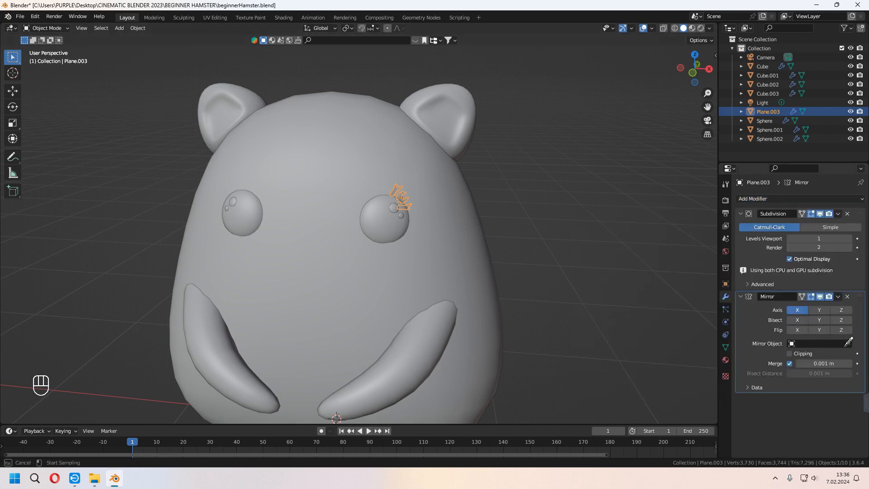
left_click(337, 291)
left_click(564, 260)
key("ctrl+s")
Add a Path curve at the 3D cursor beneath the hamster.
middle_click_drag(405, 209, 327, 194)
scroll(327, 193, "down", 2)
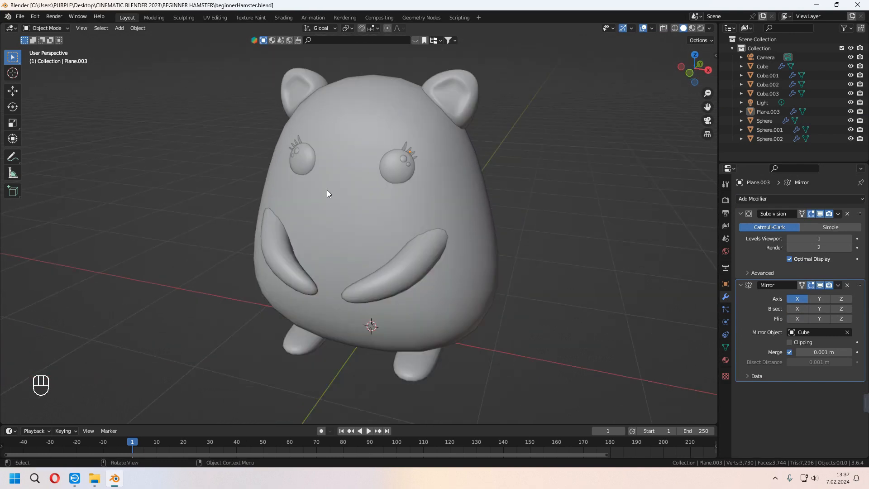
key("shift+a")
mouse_move(288, 200)
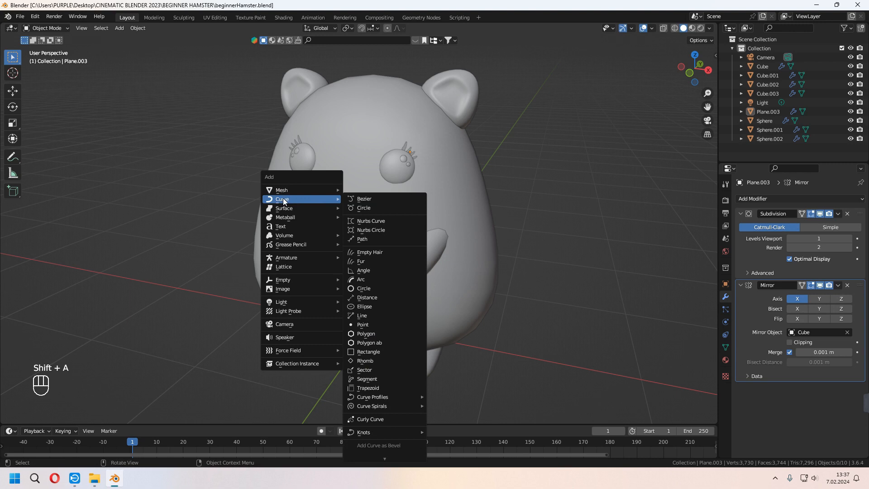
left_click(371, 238)
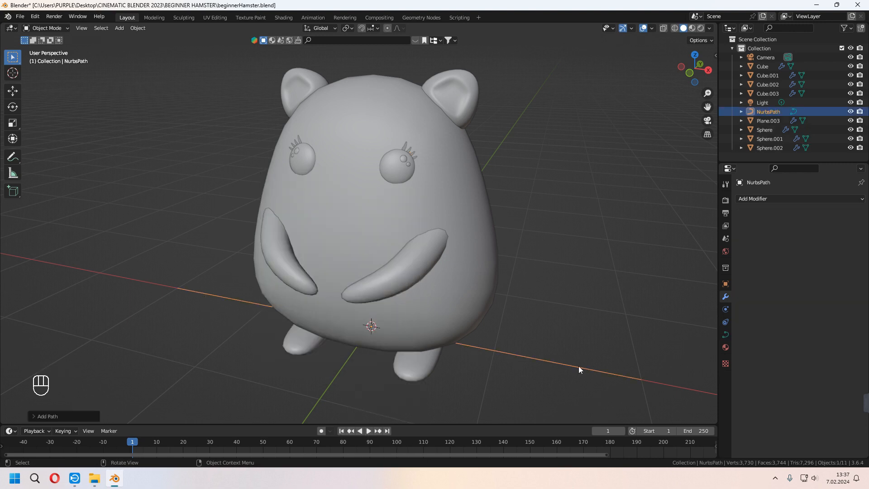
scroll(530, 362, "down", 2)
middle_click_drag(531, 362, 531, 356)
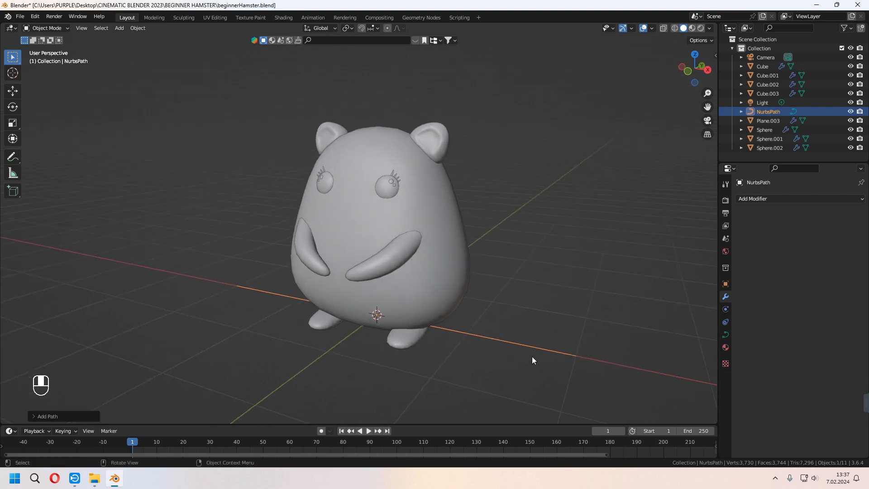
Raise the path along Z to face height and move it along Y in front of the body.
key("g")
key("z")
left_click(566, 251)
middle_click_drag(566, 252, 564, 275)
key("g")
key("y")
left_click(519, 301)
Scale the path down to a short mouth-sized line centred just below and between the eyes.
middle_click_drag(518, 300, 510, 246)
key("s")
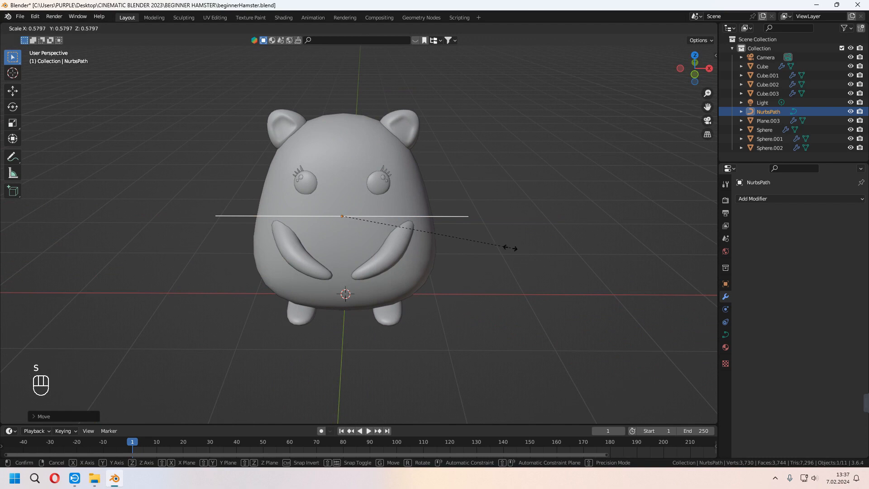
left_click(355, 223)
key("KP_1")
scroll(399, 267, "up", 5)
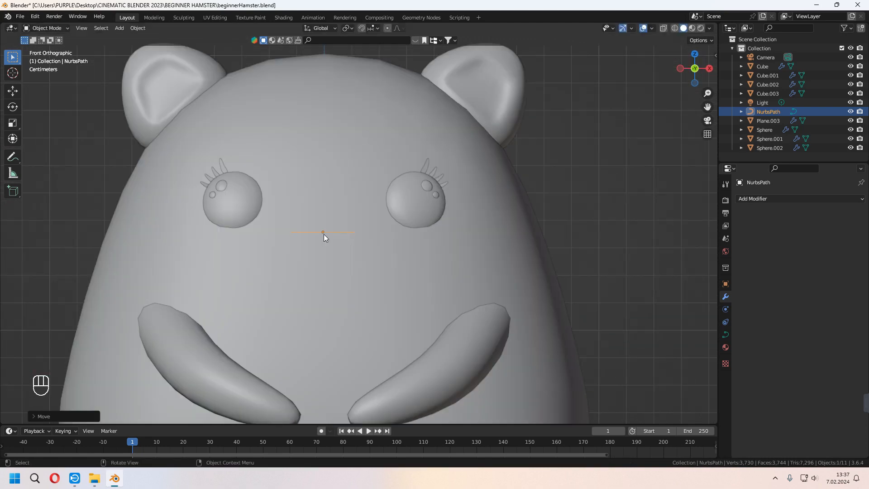
key("Tab")
left_click(320, 228)
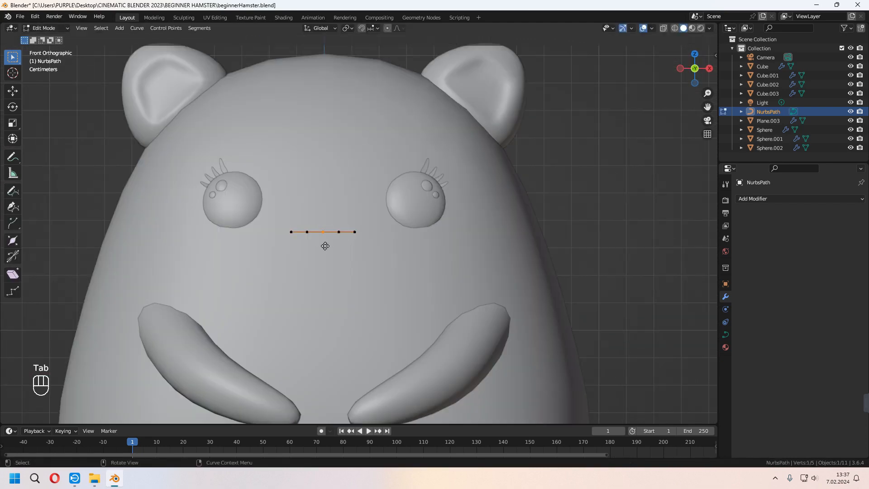
key("g")
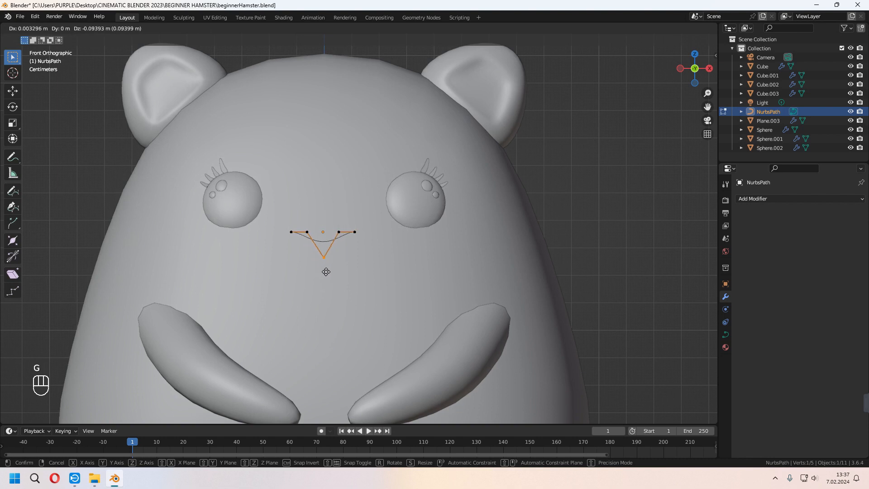
right_click(326, 272)
left_click(357, 236)
key("g")
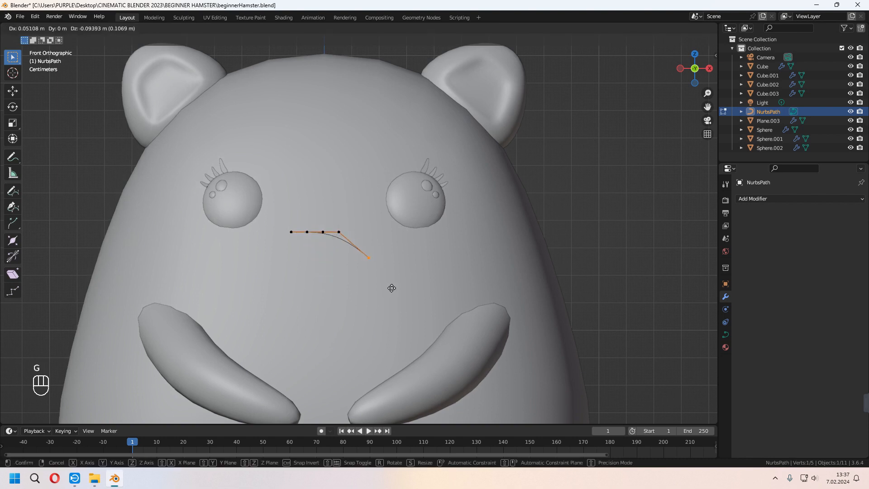
right_click(360, 240)
Delete the two control points on one side of the path's centre, keeping only the half beneath the lashed eye with separate highlights.
left_click_drag(281, 228, 301, 248)
key("Tab")
key("Tab")
key("Tab")
left_click_drag(271, 211, 314, 280)
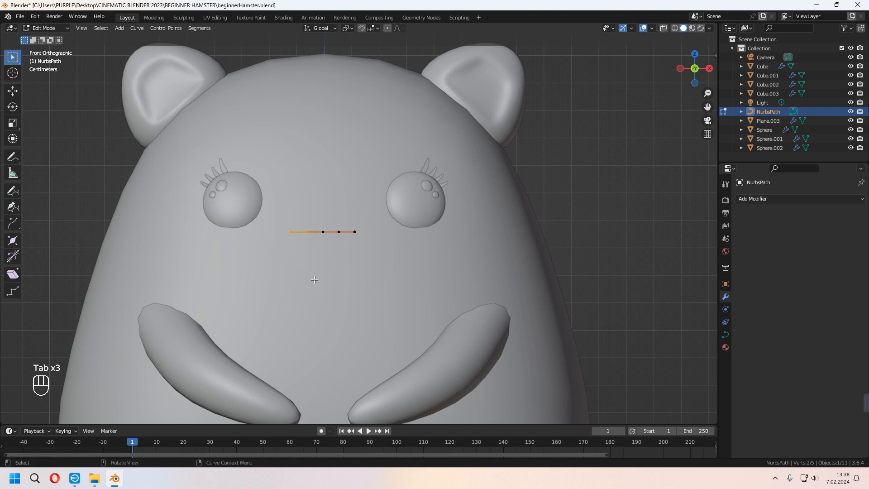
key("x")
left_click(344, 245)
key("Tab")
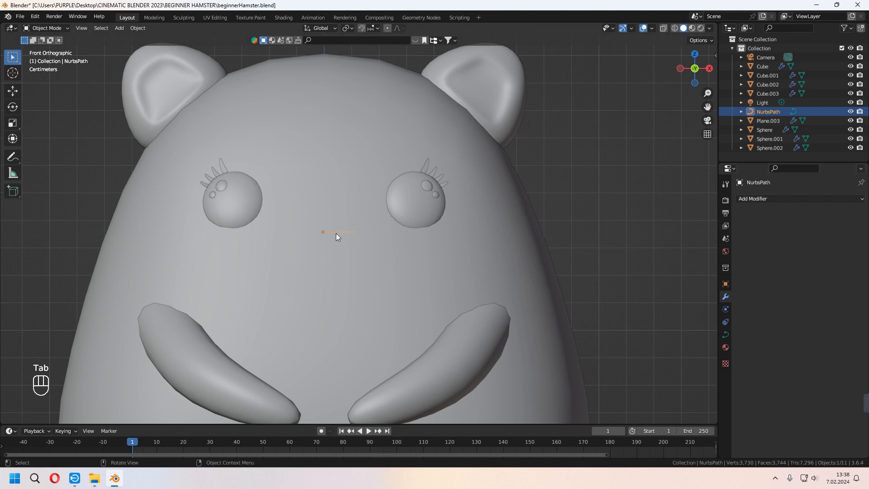
Add a Mirror modifier on the X axis with Clipping enabled to the half path, and reopen the curve for editing.
left_click(768, 200)
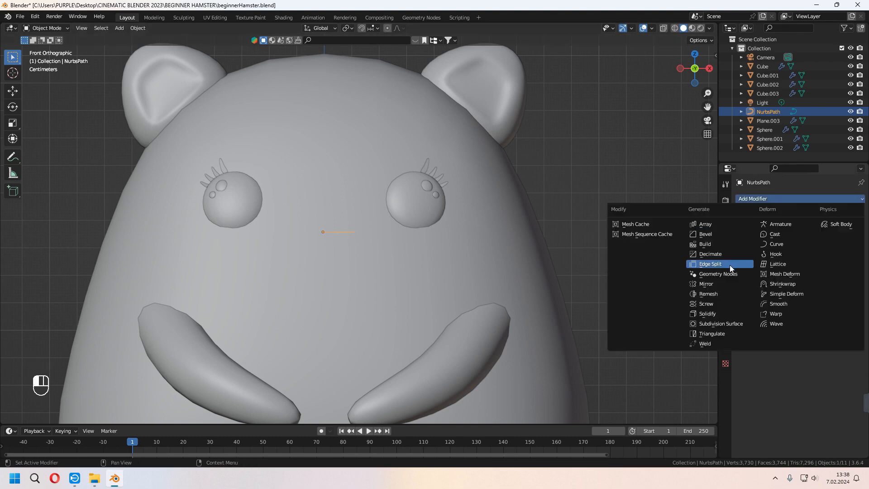
left_click(699, 284)
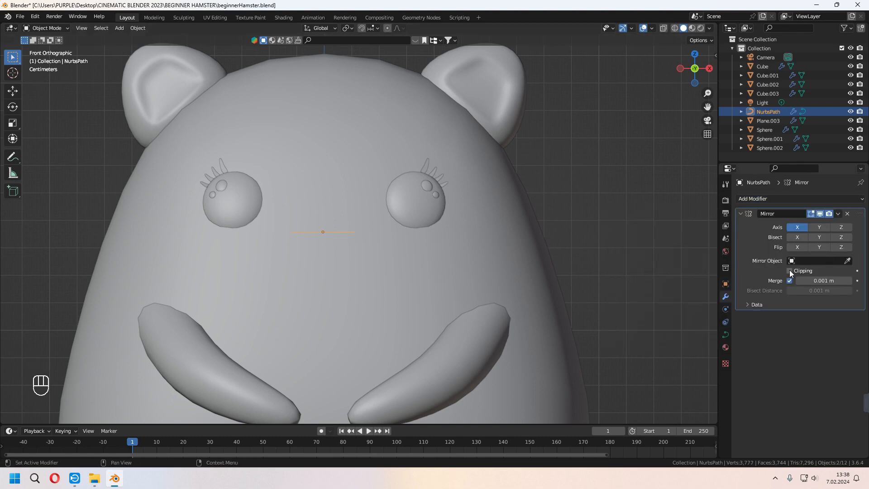
key("Tab")
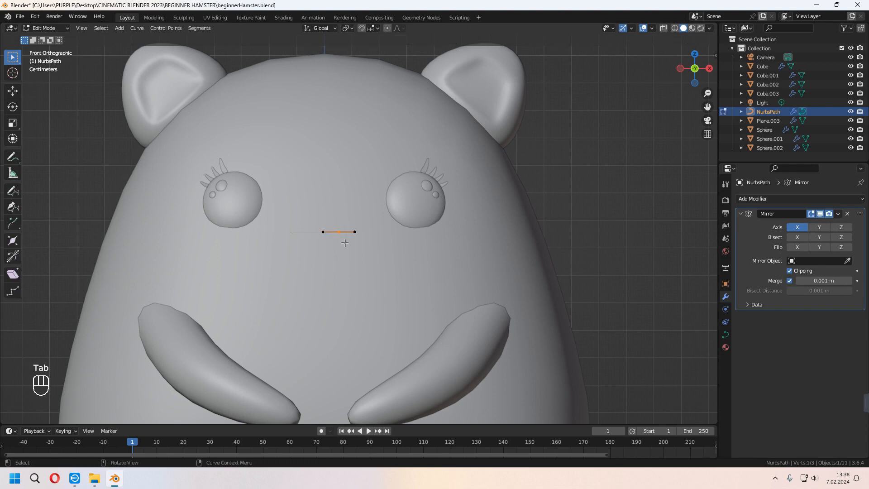
Pull the mouth curve's middle control point down and its outer end point farther out to form a wavy smile.
key("g")
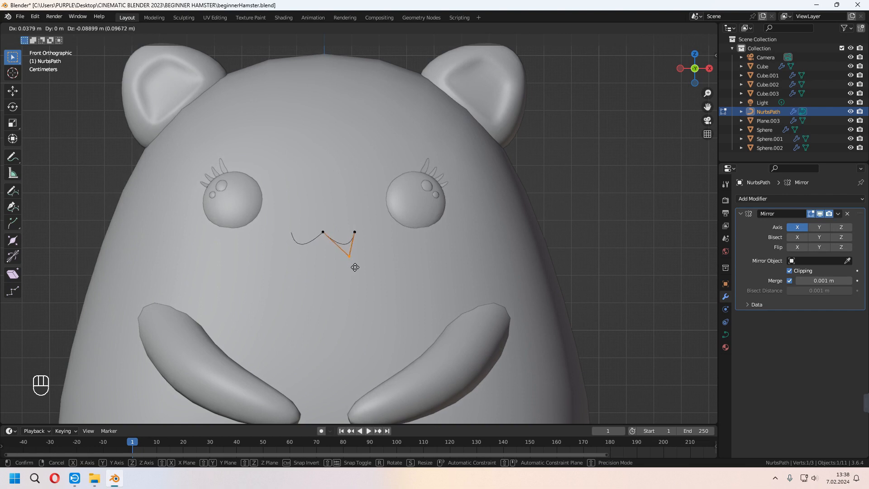
left_click(356, 263)
left_click(354, 231)
key("g")
left_click(384, 243)
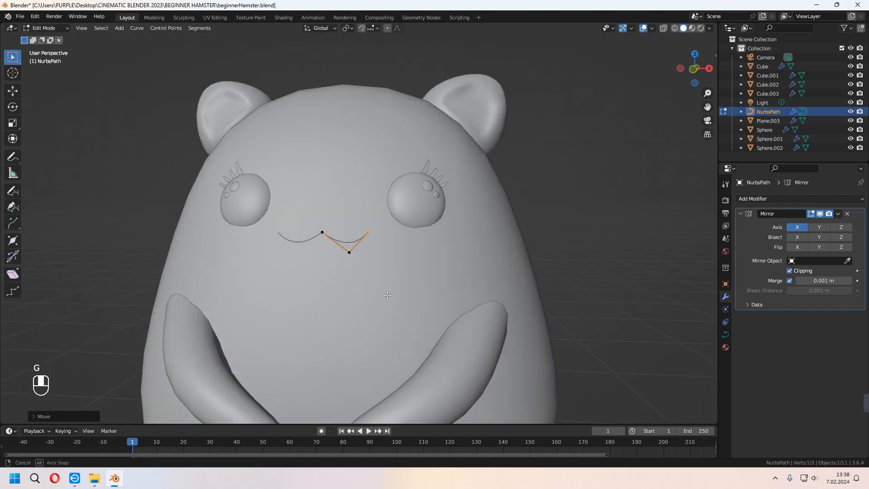
Move and rotate the mouth curve in side view so it follows the slope of the face just below the eyes.
key("KP_3")
key("Tab")
key("Tab")
key("Tab")
scroll(332, 314, "up", 3)
key("g")
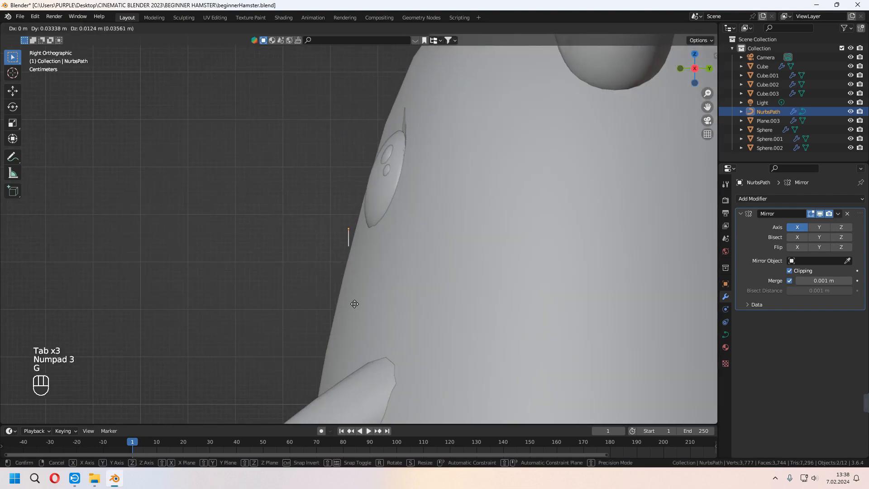
left_click(355, 303)
key("r")
left_click(438, 335)
key("g")
left_click(434, 333)
middle_click_drag(381, 311, 462, 349)
scroll(457, 334, "down", 5)
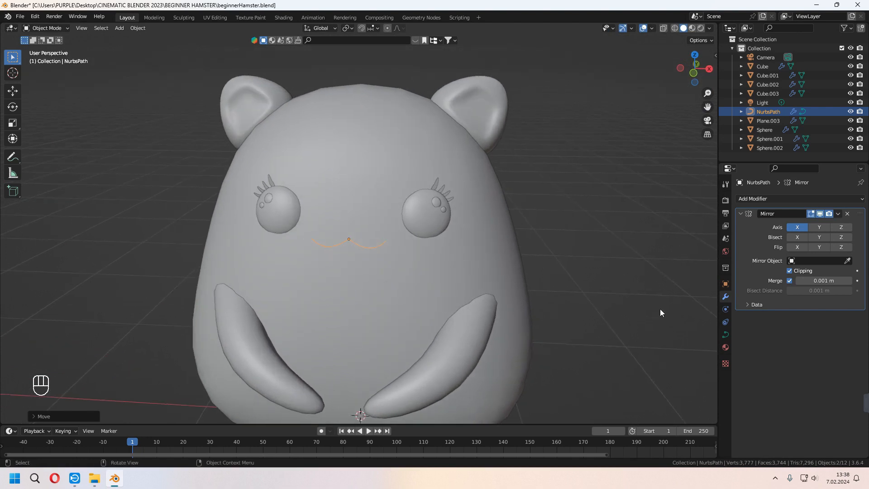
Set the mouth curve's preview resolution to 5.
left_click(725, 335)
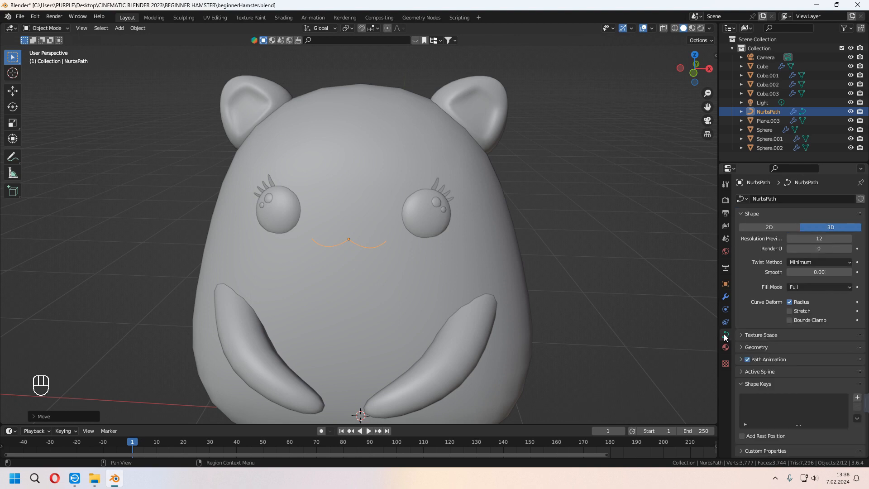
left_click(789, 239)
left_click(789, 238)
scroll(487, 294, "up", 5)
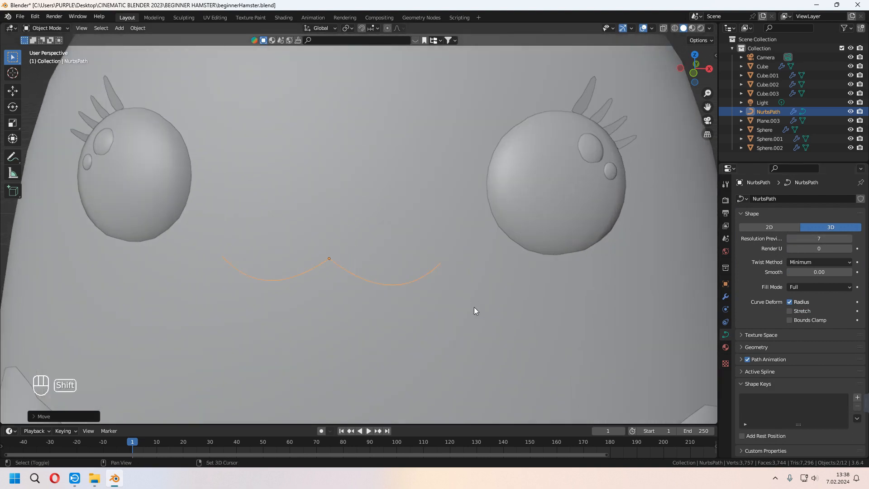
left_click(849, 239)
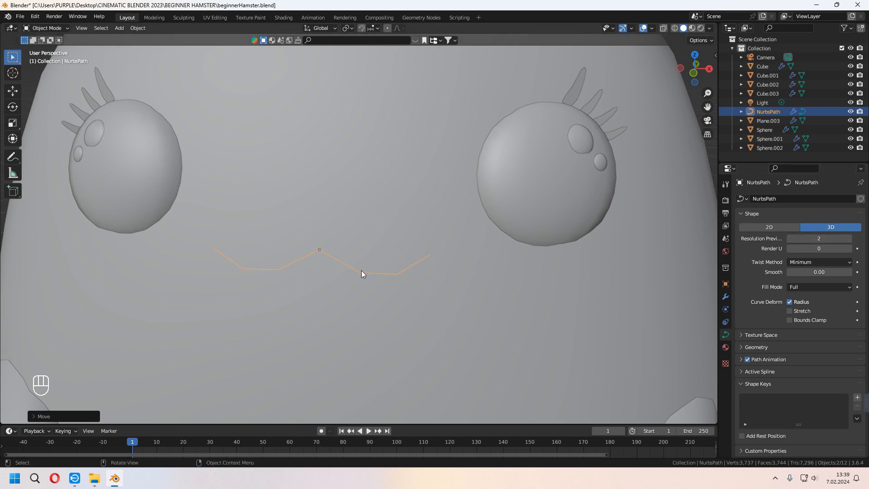
left_click(850, 239)
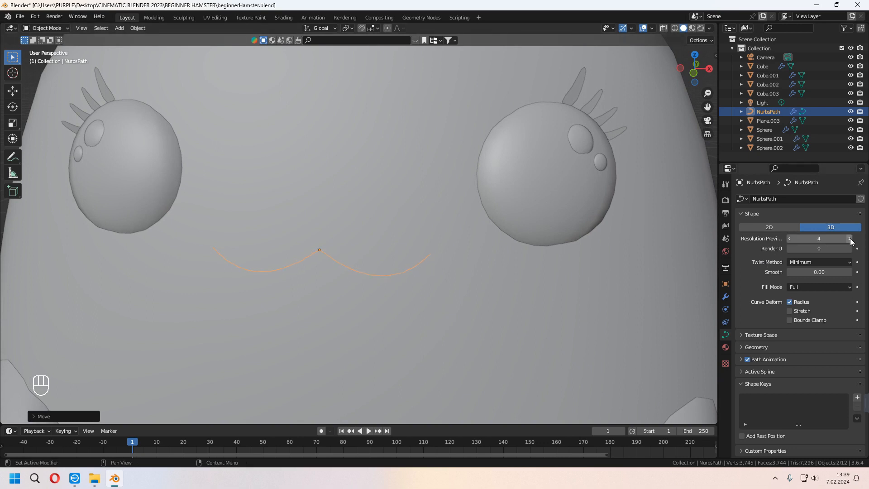
left_click(850, 239)
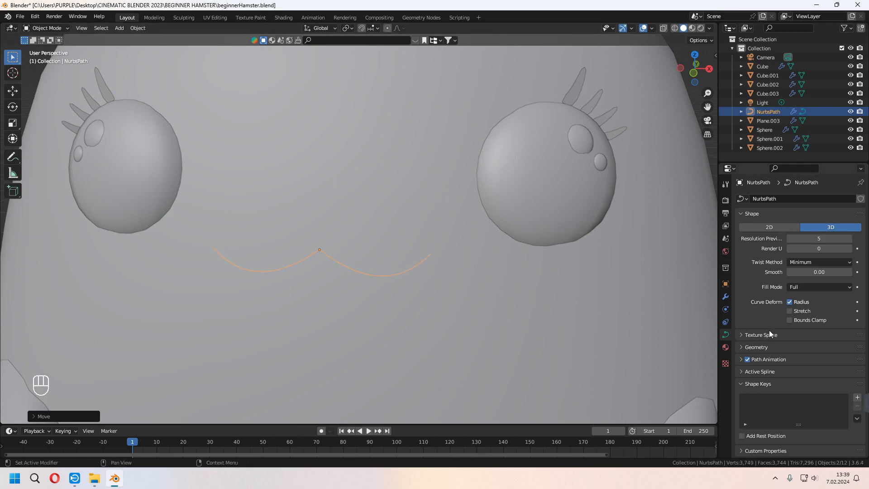
Thicken the mouth curve with a round bevel depth of 0.1 m.
left_click(741, 347)
scroll(739, 331, "down", 5)
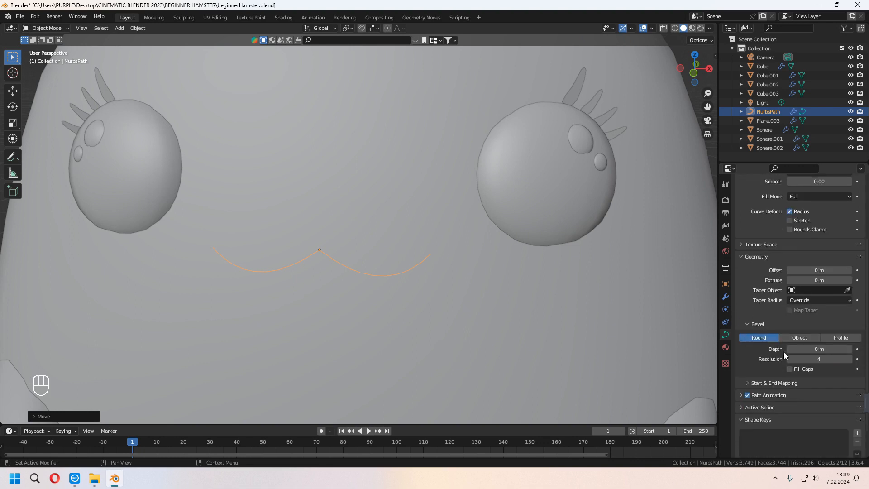
left_click(850, 349)
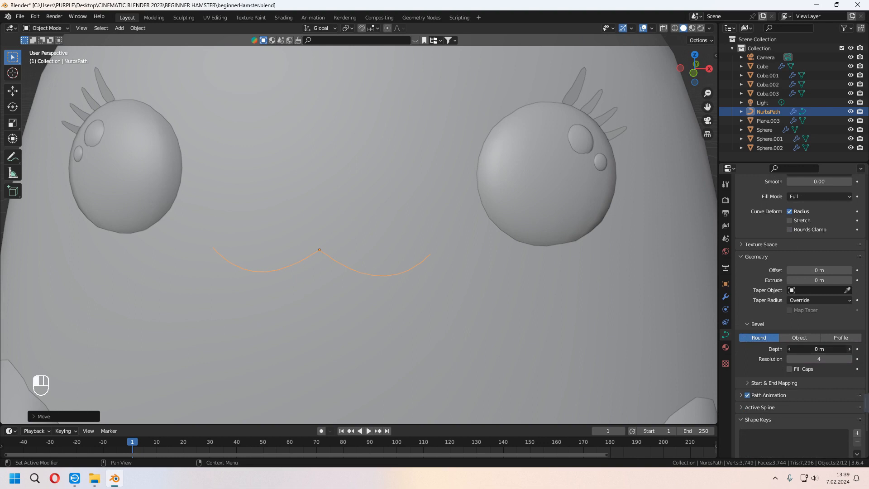
left_click(850, 349)
left_click(850, 349)
left_click(849, 349)
left_click(849, 349)
left_click(849, 348)
left_click(850, 348)
left_click(850, 349)
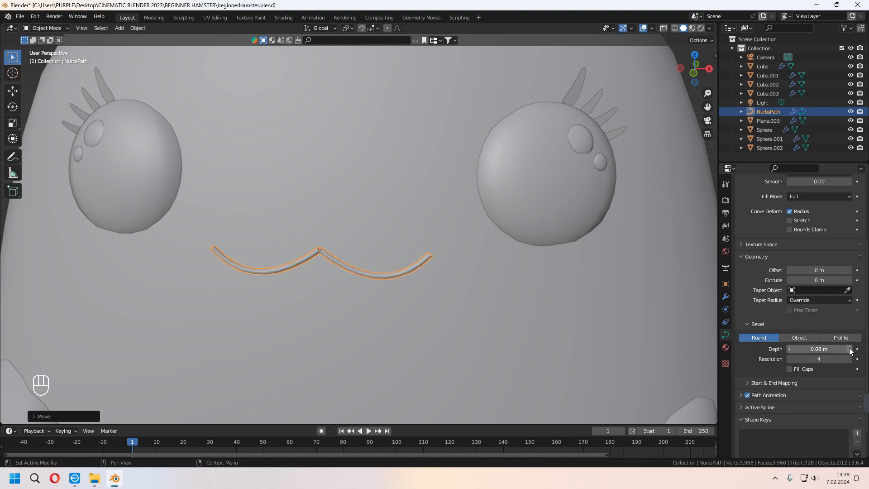
middle_click_drag(683, 334, 776, 357)
key("Tab")
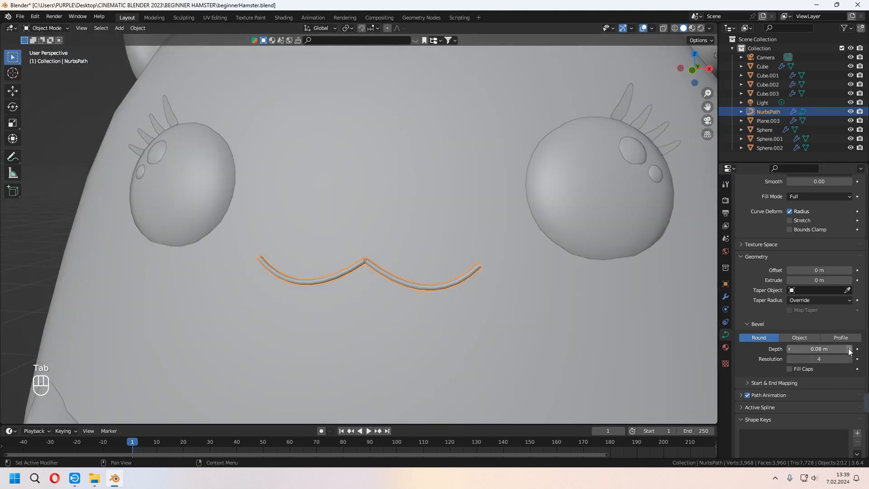
left_click(850, 349)
left_click(849, 349)
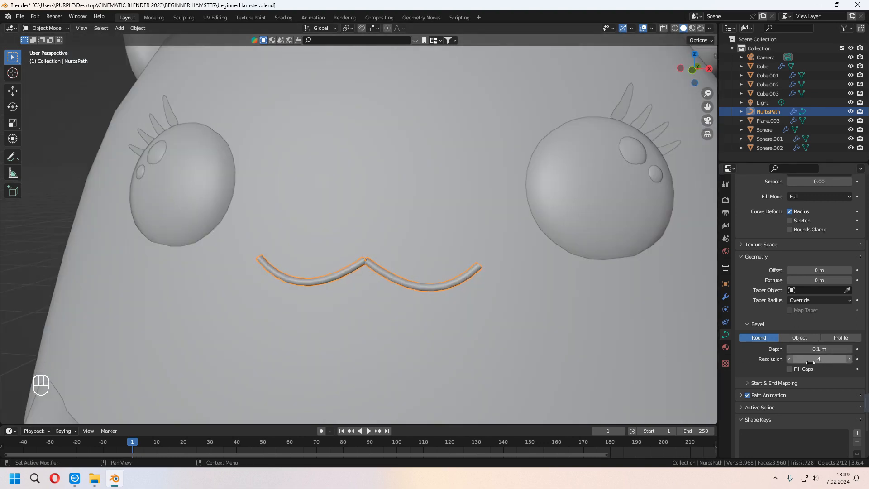
Set the mouth's bevel resolution to 2 and its offset and extrude to 0.02 m, and save the file.
left_click(849, 359)
left_click(850, 359)
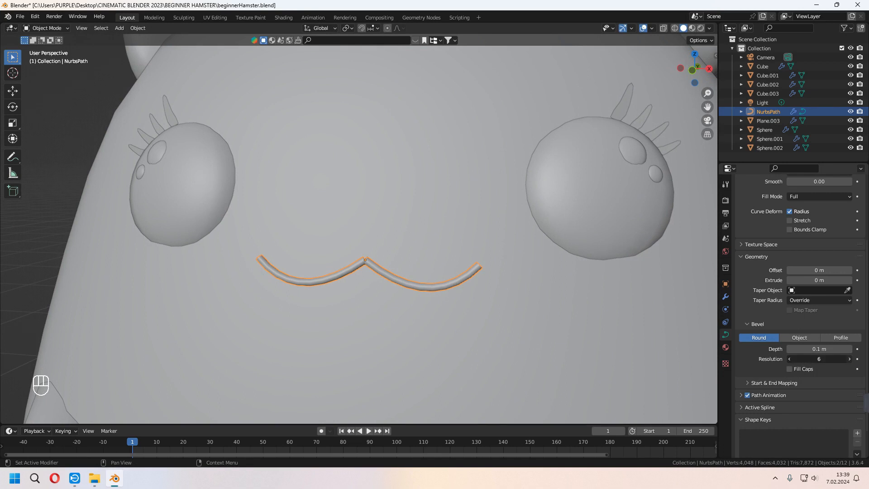
left_click(849, 359)
left_click(790, 359)
left_click(789, 359)
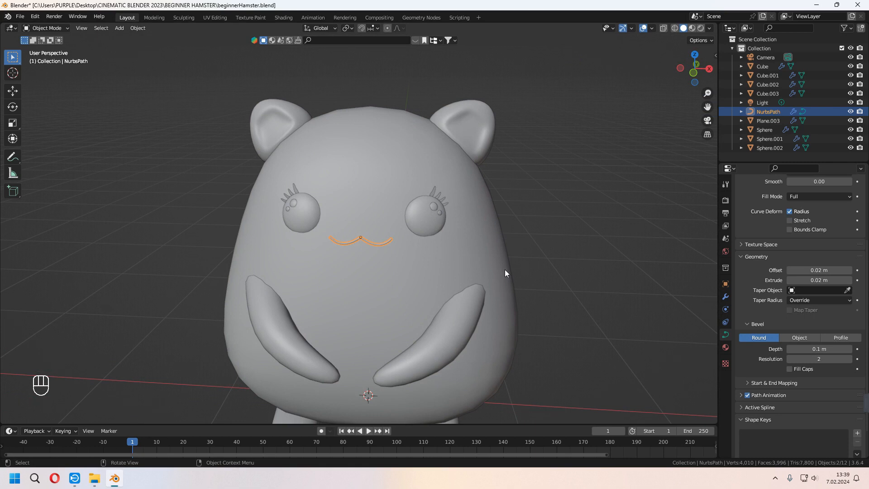
key("ctrl+s")
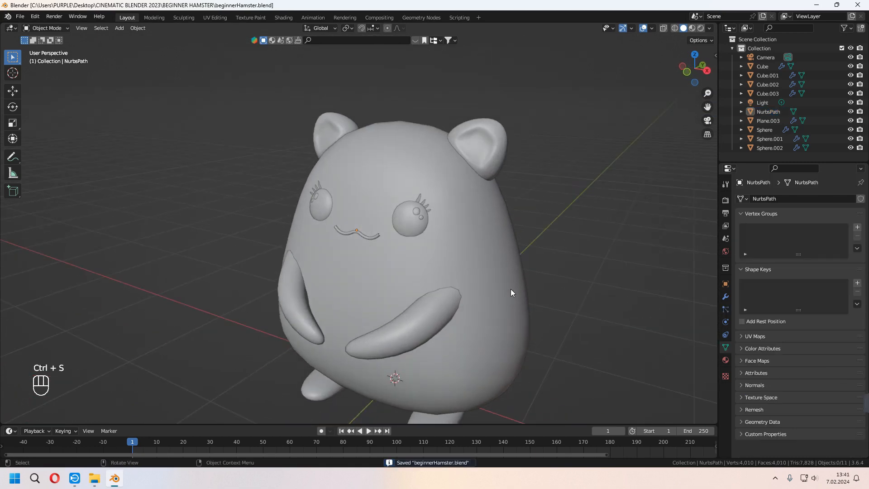
Duplicate the eyes together with their larger highlights and place the copies on the chest below the mouth.
left_click(421, 221)
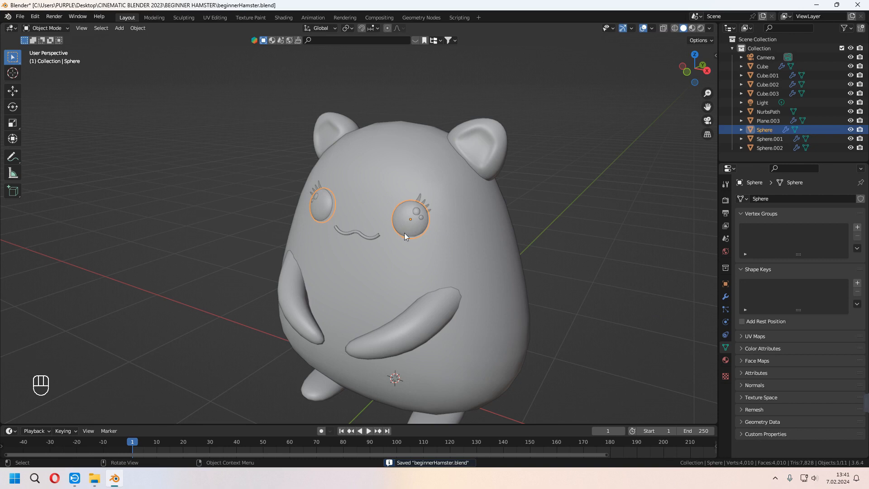
key("shift")
key("shift")
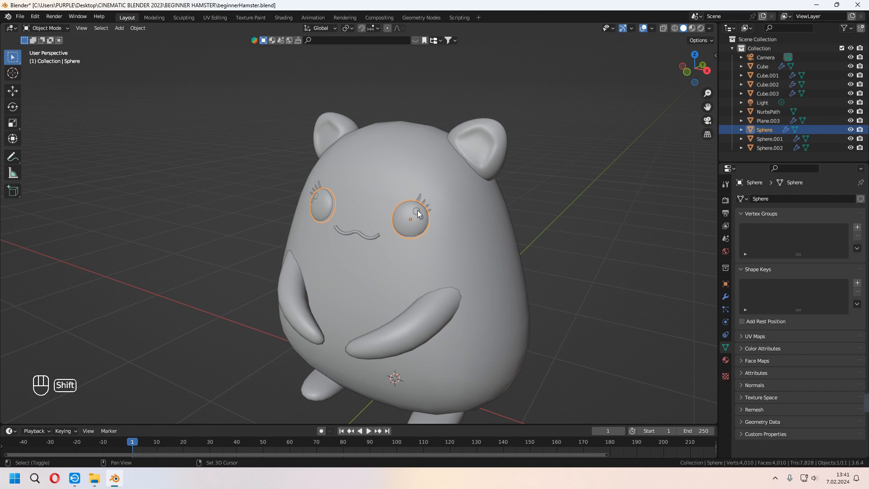
left_click(418, 214, "shift")
middle_click_drag(423, 259, 493, 262)
key("KP_1")
key("KP_2")
key("KP_1")
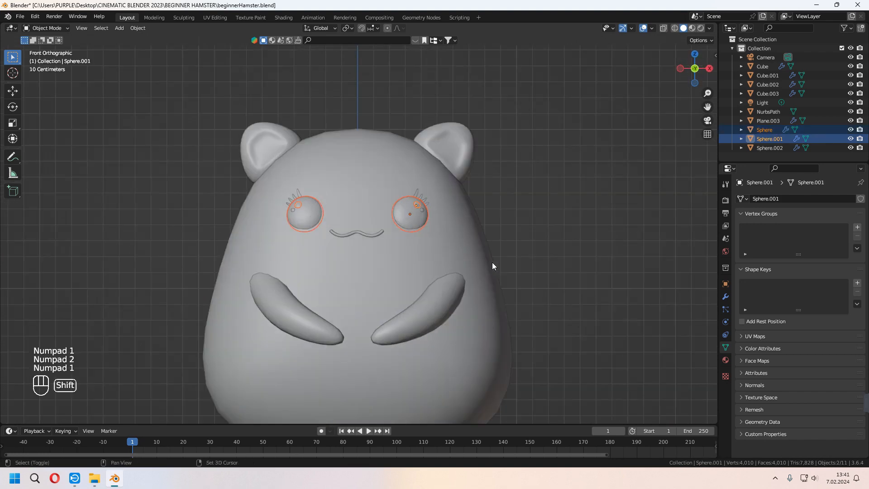
key("shift+d")
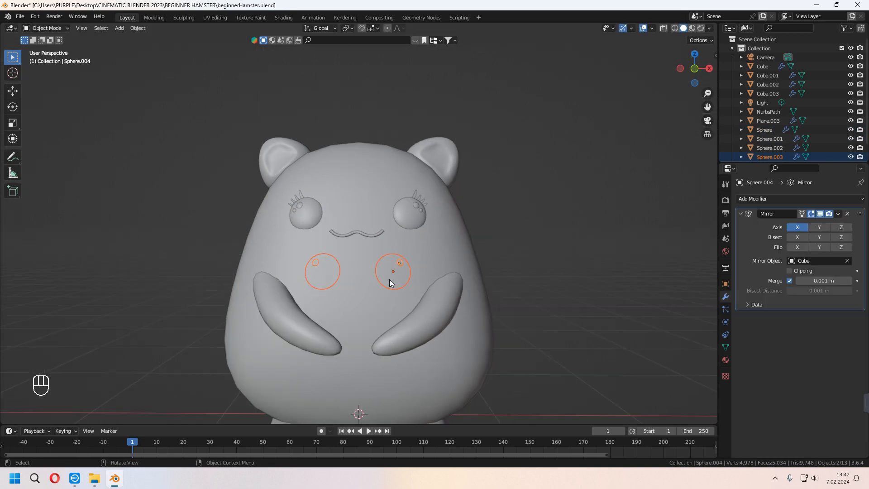
Move the duplicated spheres along Y until they sit in front of the chest.
middle_click_drag(389, 258, 559, 284)
key("g")
key("y")
left_click(486, 297)
Remove the Mirror modifier from both the duplicated eye sphere and its small highlight sphere.
left_click(385, 277)
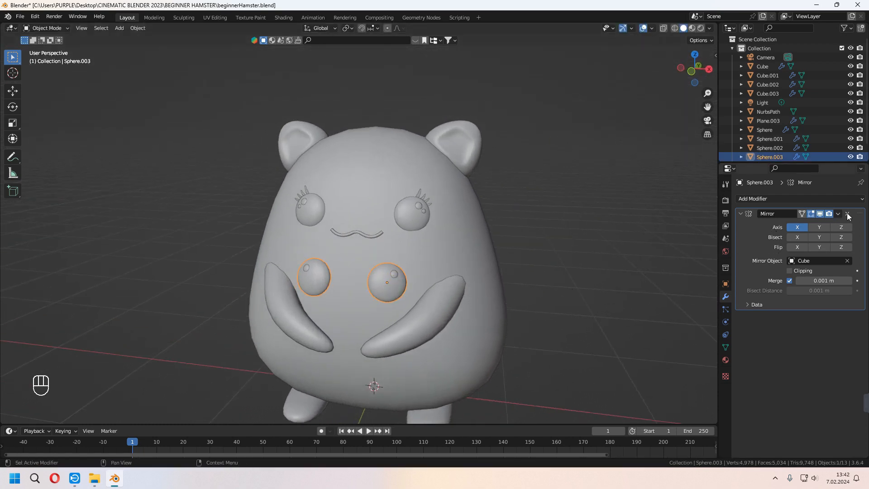
left_click(847, 213)
left_click(395, 275)
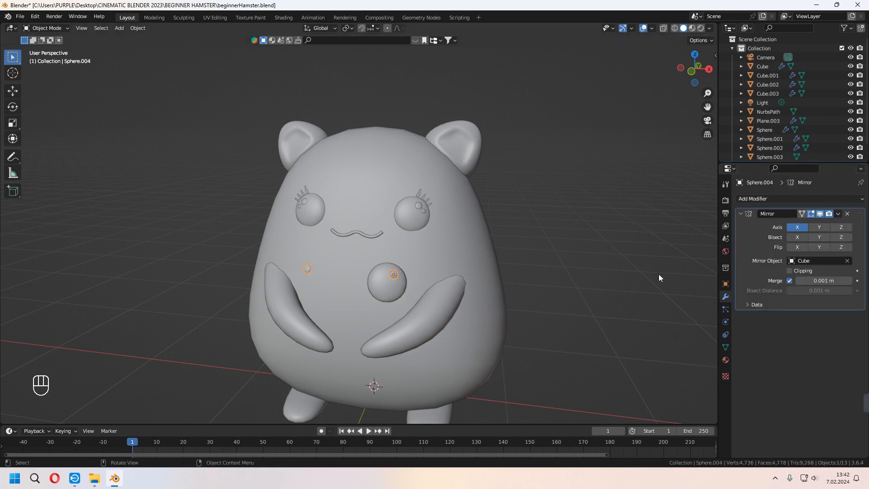
left_click(848, 213)
Scale the duplicated sphere and its small sphere up together and centre them between the paws.
middle_click_drag(489, 271, 457, 308)
left_click(393, 284, "shift")
key("s")
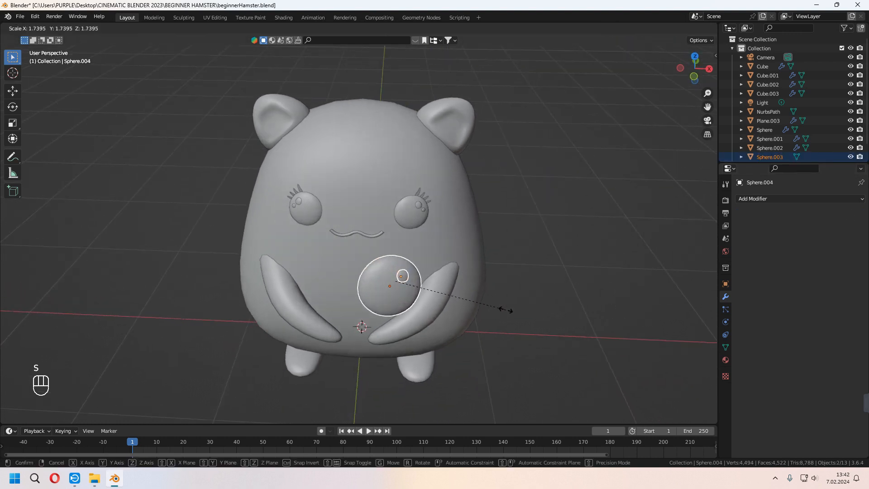
left_click(525, 312)
middle_click_drag(528, 312, 457, 262)
key("KP_1")
key("g")
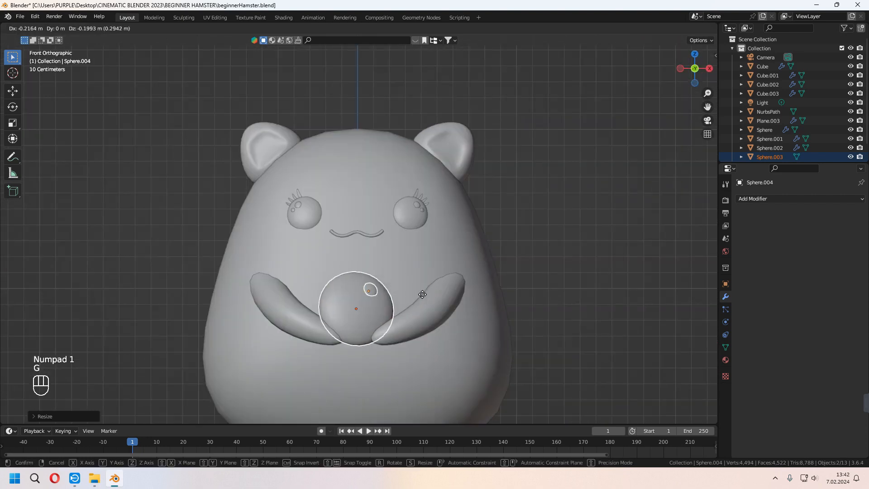
left_click(457, 317)
Rotate the held sphere pair in side view and move it along Y to rest against the chest between the arms.
middle_click_drag(457, 317, 458, 326)
key("KP_3")
key("r")
key("y")
key("z")
left_click(473, 391)
key("g")
key("y")
left_click(498, 380)
Open the large held sphere for editing and shift a vertex on its outer edge with smooth proportional editing.
middle_click_drag(497, 380, 402, 323)
key("Tab")
key("Tab")
left_click(364, 320)
key("Tab")
key("KP_1")
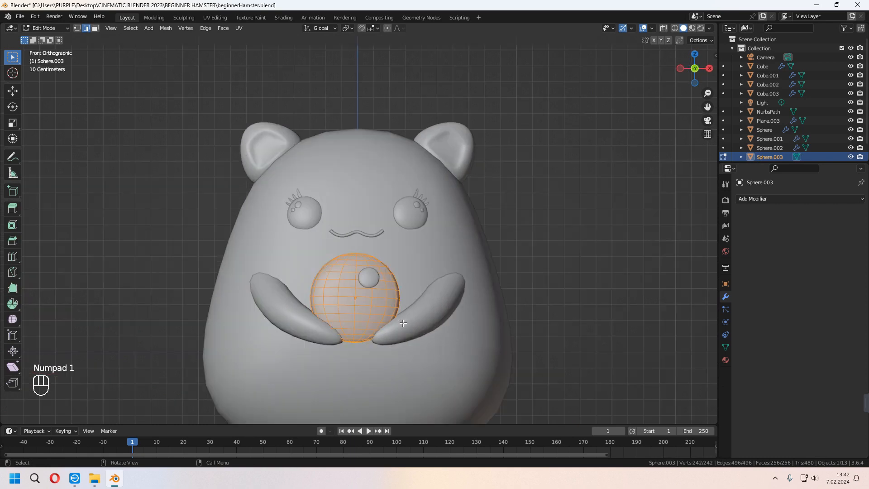
scroll(403, 323, "up", 3)
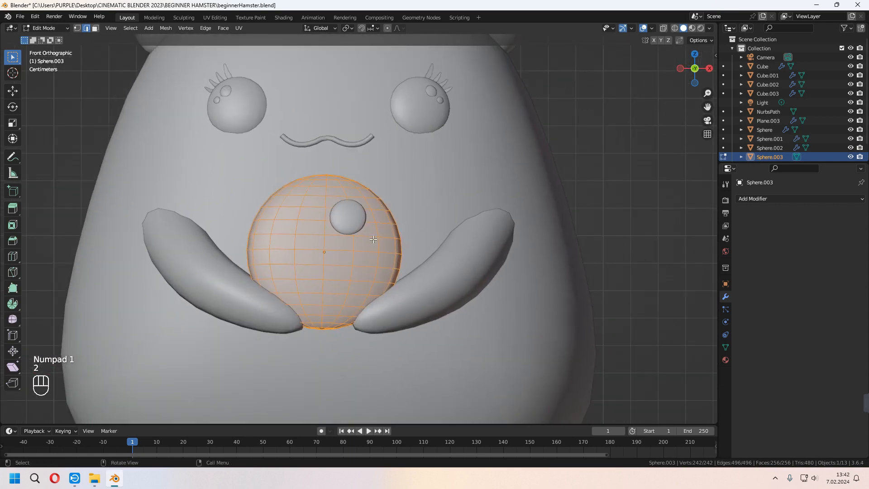
left_click(416, 245)
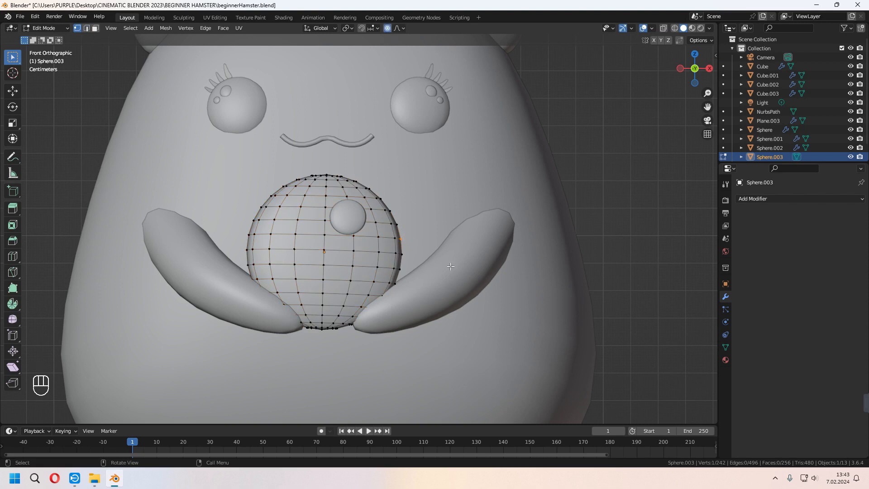
key("g")
scroll(451, 266, "up", 5)
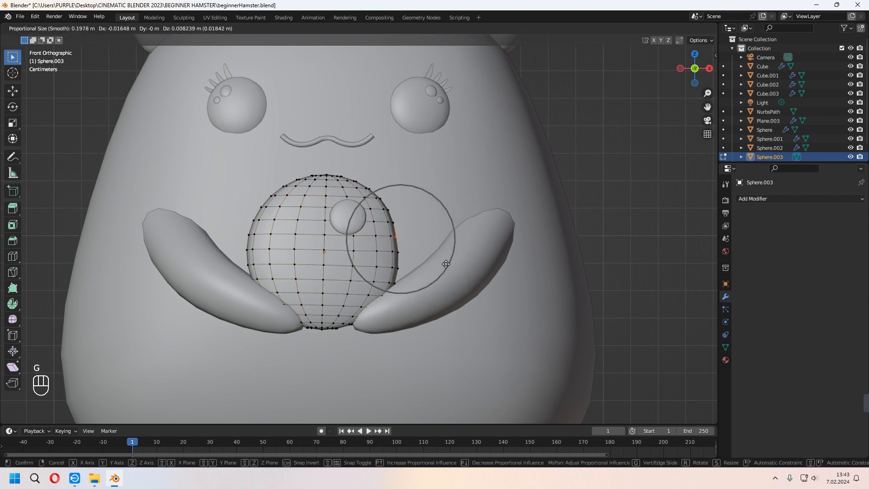
left_click(447, 264)
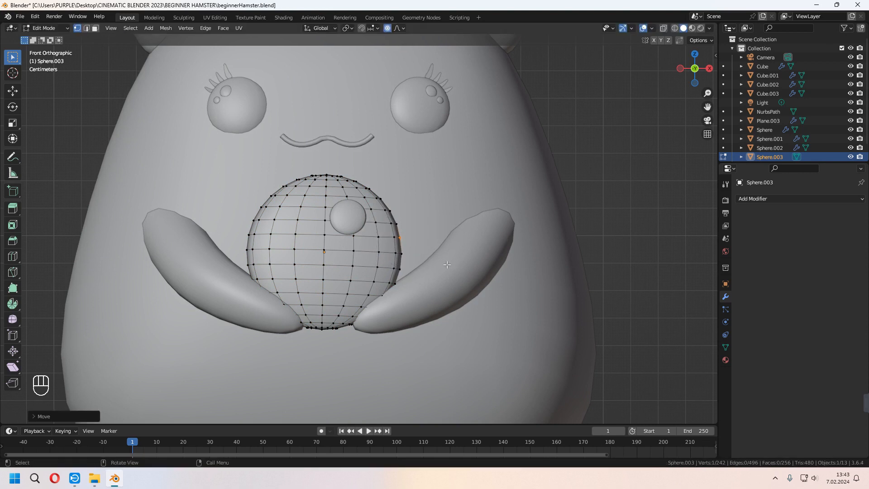
Nudge vertices on the opposite side and upper edge of the held sphere to make its outline irregular.
left_click(256, 248)
key("g")
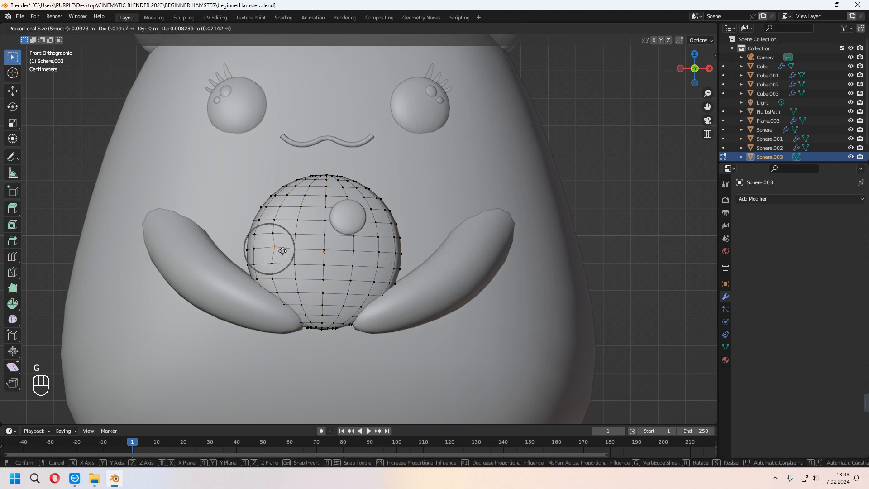
middle_click_drag(278, 250, 269, 286)
left_click(269, 286)
key("g")
left_click(271, 283)
left_click(295, 199)
key("g")
left_click(302, 200)
Push vertices at the top of the held sphere down along Z to form a dent.
middle_click_drag(302, 200, 338, 219)
key("Tab")
key("Tab")
key("g")
key("z")
left_click(341, 240)
left_click(322, 204)
key("g")
key("z")
left_click(323, 209)
Pull more vertices around the held sphere's sides and lower area to make it uneven, and finish editing the mesh.
left_click(373, 207)
key("g")
left_click(398, 213)
key("g")
left_click(389, 262)
key("g")
left_click(392, 263)
key("g")
left_click(393, 266)
middle_click_drag(394, 266, 327, 257)
left_click(308, 281)
key("g")
left_click(297, 253)
key("g")
key("Tab")
Shrink the small sphere on the held piece and place a smaller duplicate of it on the opposite upper side.
left_click(348, 229)
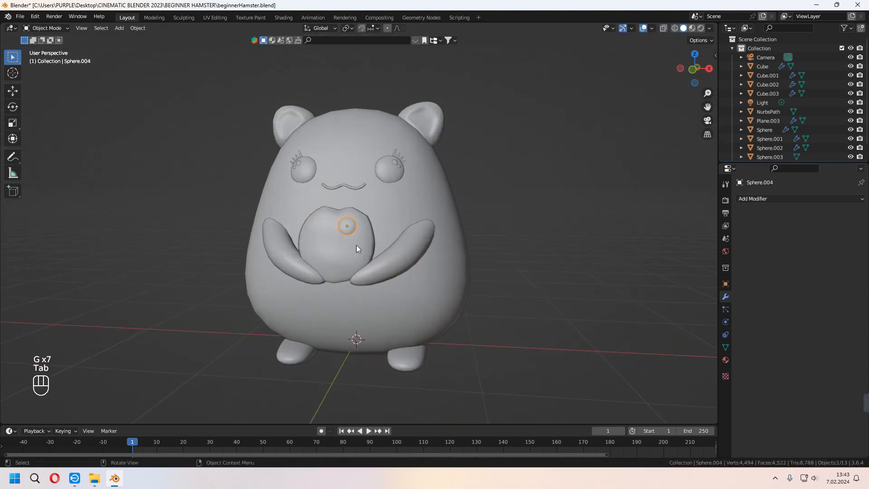
key("s")
left_click(409, 251)
key("KP_1")
key("shift+d")
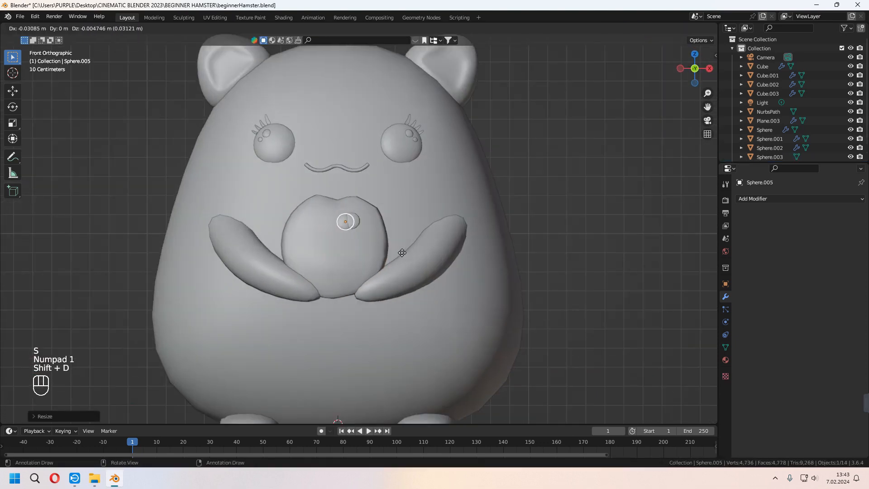
left_click(373, 260)
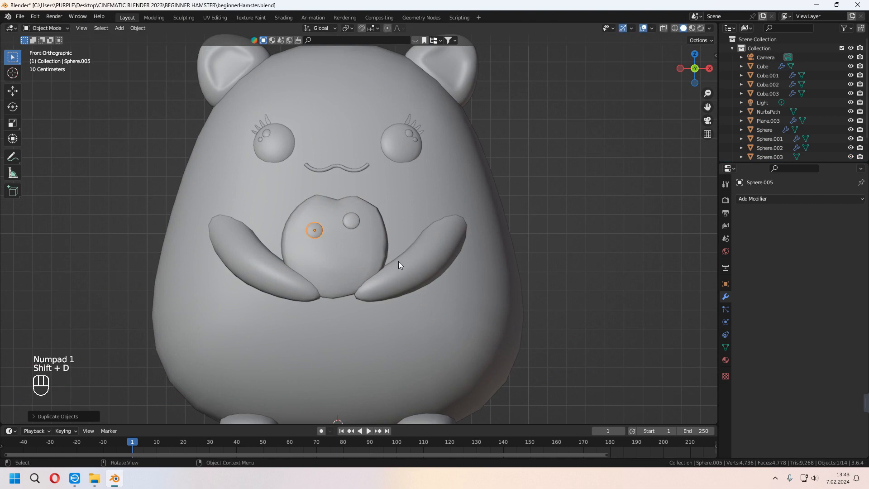
key("s")
left_click(371, 248, "shift")
Duplicate the smaller bump below the first copy, move it along Y onto the held piece's surface, and rotate it.
key("shift+d")
left_click(377, 266)
mouse_move(376, 266)
middle_mouse_down()
mouse_move(341, 305)
mouse_move(375, 251)
middle_mouse_up()
key("g")
key("y")
left_click(339, 289)
key("r")
left_click(339, 287)
Duplicate a bump onto the lower middle of the held piece and rotate it about Z to follow the surface.
key("KP_1")
key("shift+d")
left_click(407, 293)
key("r")
key("z")
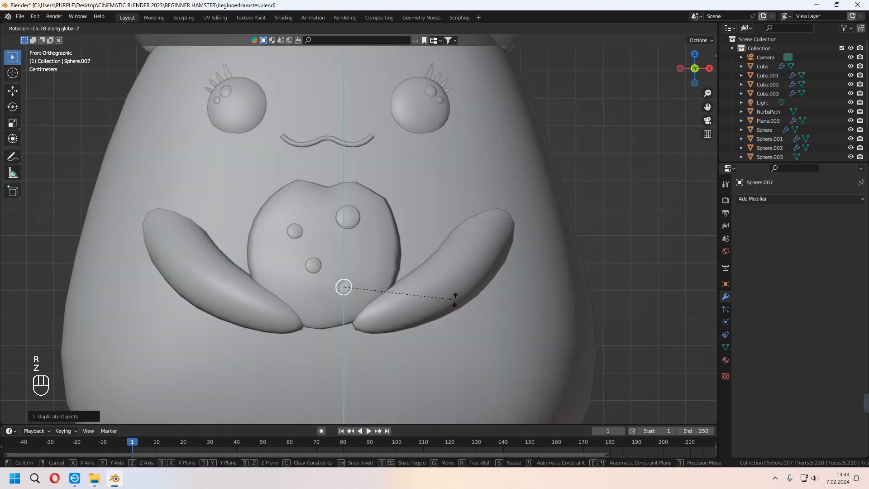
left_click(393, 315)
mouse_move(393, 313)
middle_mouse_down()
mouse_move(322, 319)
mouse_move(407, 305)
middle_mouse_up()
key("KP_3")
scroll(321, 319, "up", 2)
key("r")
left_click(411, 296)
Nudge a bump into place, then duplicate another on the held piece and rotate the copy about Z.
left_click(340, 195)
key("g")
left_click(376, 218)
left_click(329, 314)
key("shift+d")
left_click(338, 248)
key("r")
key("z")
left_click(377, 268)
Place another small bump low on the held piece beside the arm, move it along Y onto the surface, and save the file.
middle_click_drag(377, 268, 406, 298)
scroll(406, 297, "down", 4)
key("KP_1")
key("g")
scroll(379, 330, "down", 6)
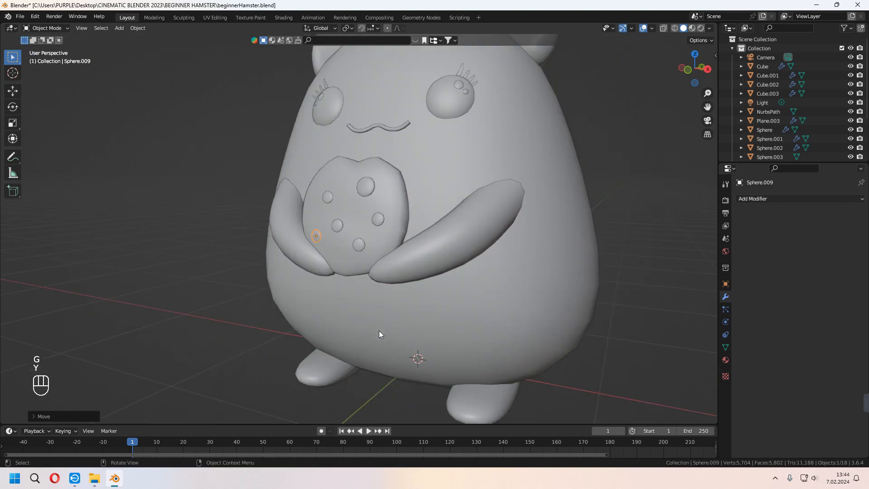
middle_click_drag(381, 330, 383, 344, "shift")
middle_click_drag(383, 344, 452, 365)
left_click(510, 356)
key("ctrl+s")
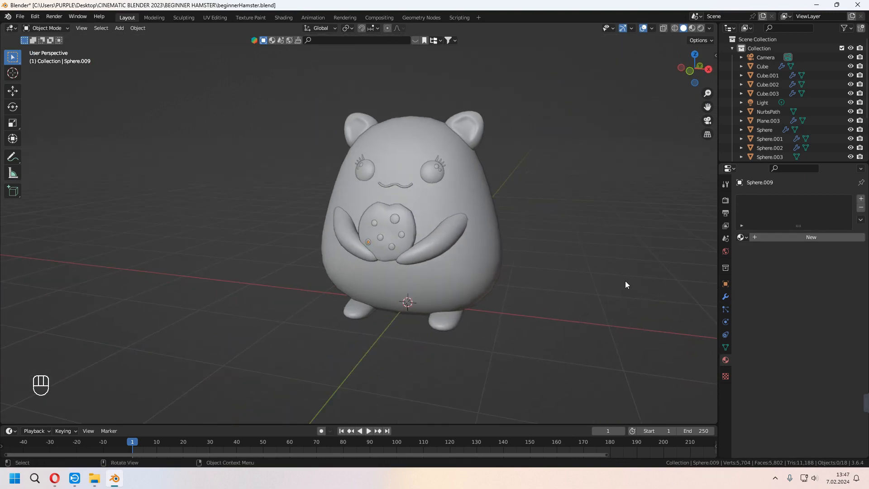
Switch the viewport to material preview and replace the body's material with a new one named hamsterBody.
left_click(692, 28)
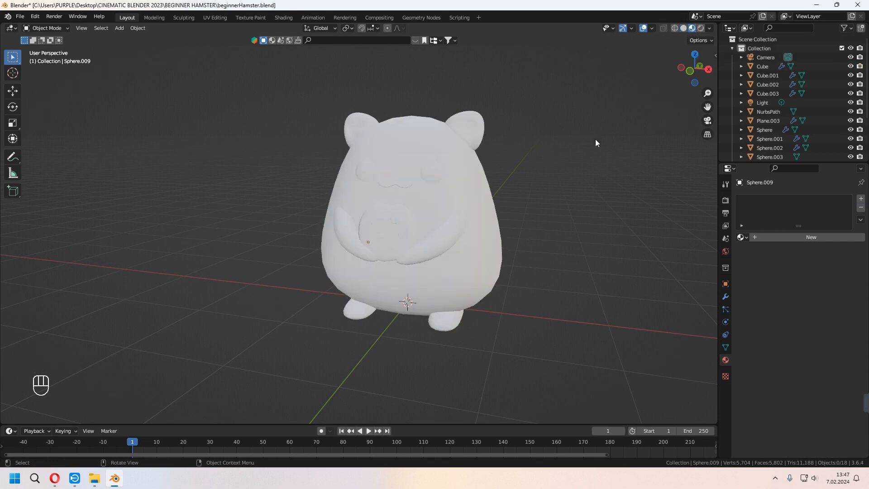
left_click(487, 249)
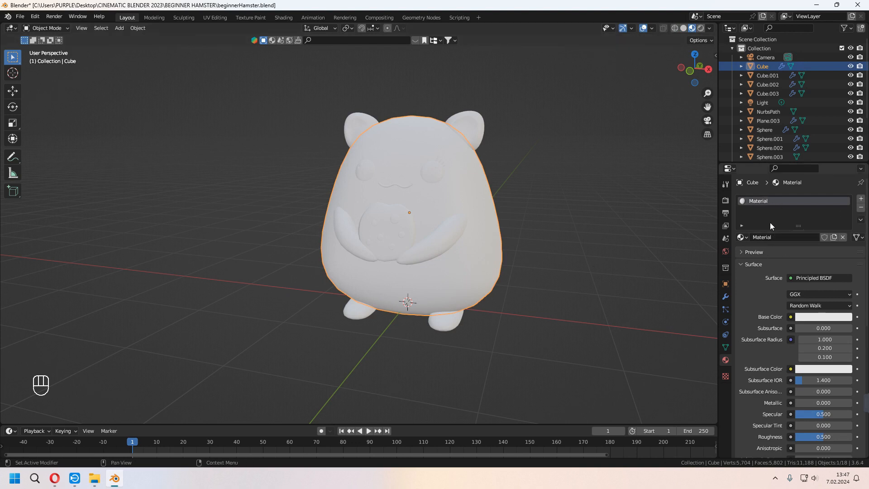
left_click(861, 207)
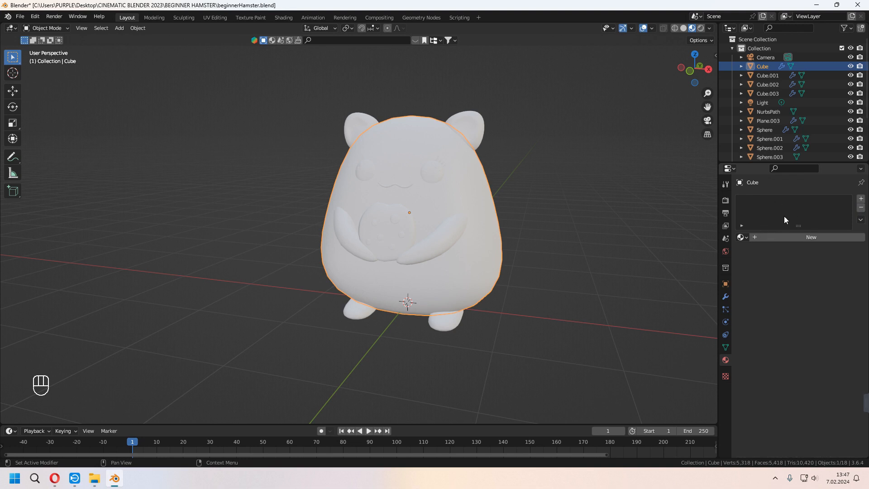
left_click(803, 236)
left_click(791, 239)
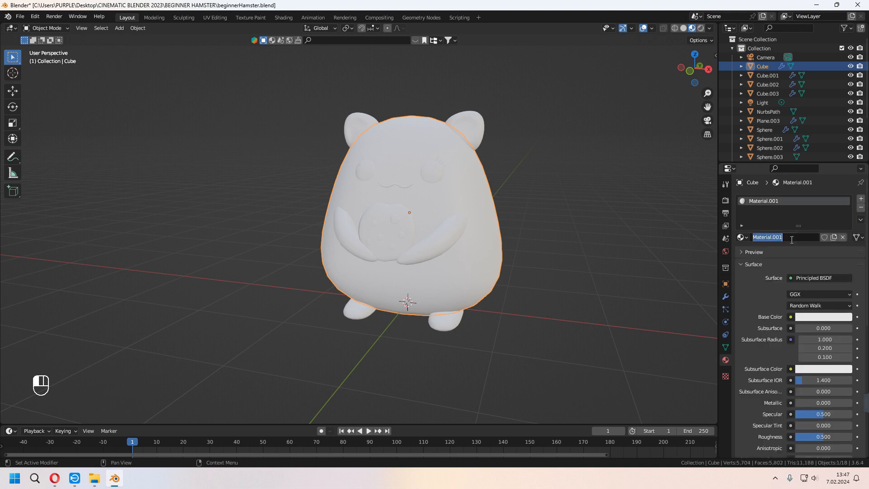
type("H")
type("amster")
type("Body")
key("Return")
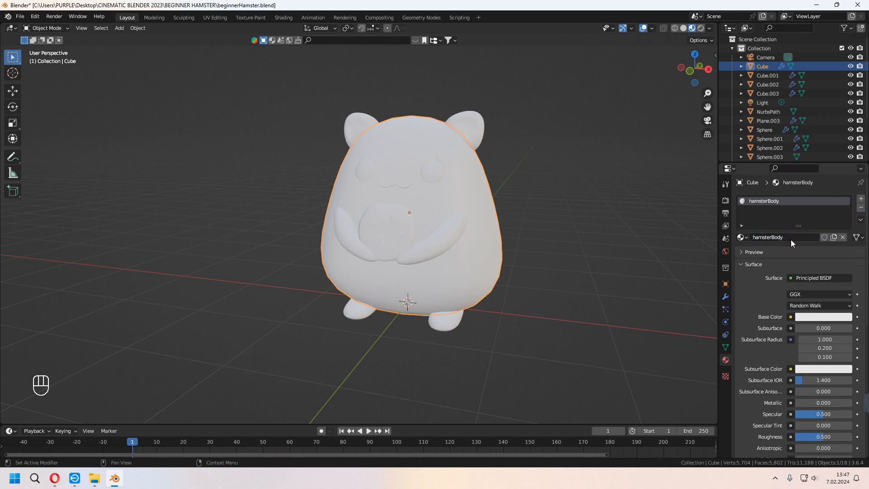
Set the hamsterBody material's base color to a light peach.
left_click(817, 316)
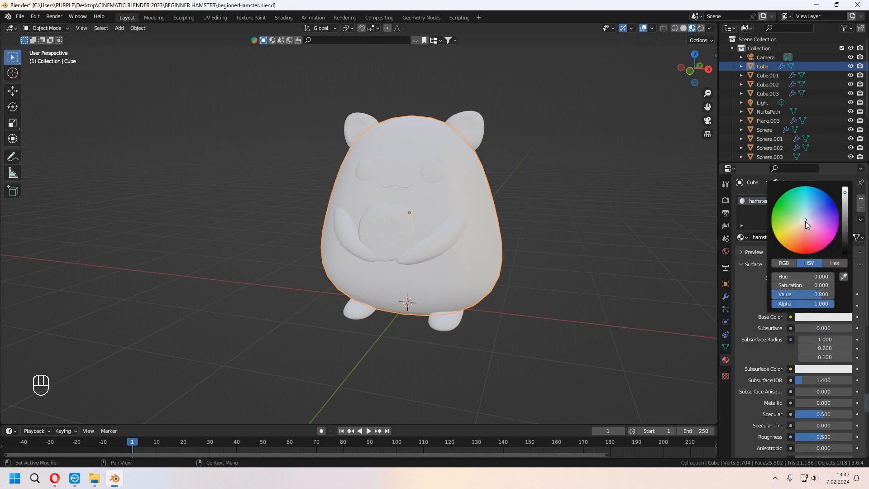
left_click_drag(803, 221, 802, 223)
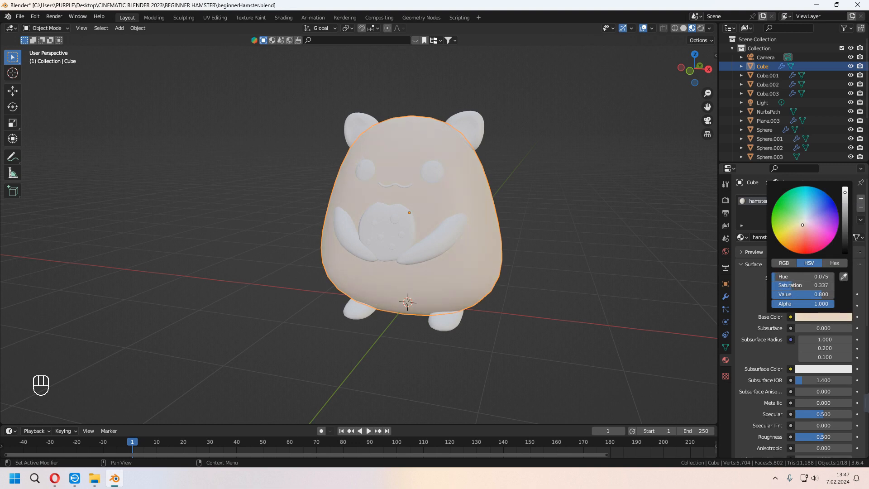
left_click_drag(802, 225, 800, 227)
Assign the existing hamsterBody material to the ears, arms and feet.
left_click(469, 125)
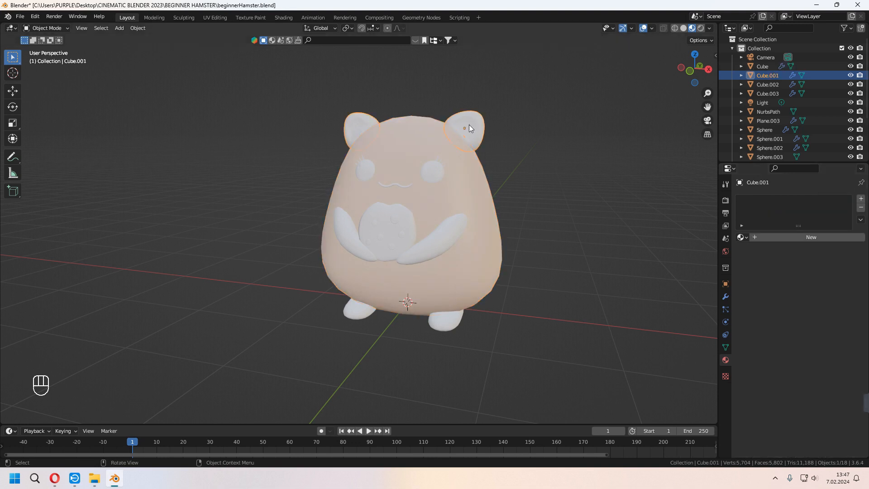
left_click(742, 237)
left_click(753, 250)
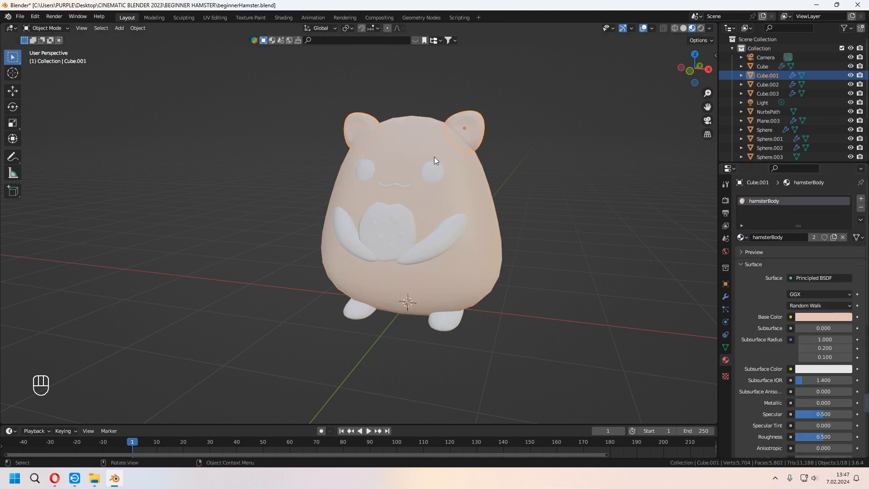
left_click(438, 246)
left_click(741, 237)
left_click(753, 251)
left_click(440, 323)
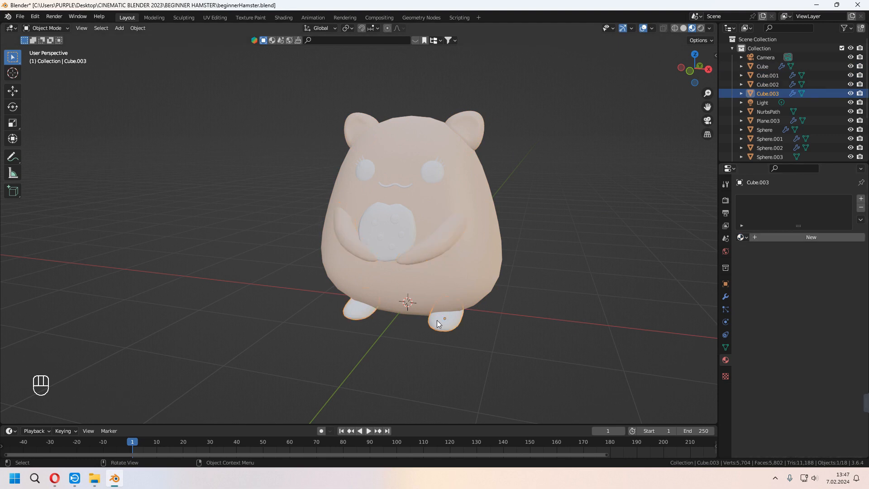
left_click(747, 239)
left_click(755, 251)
Select the eyes and give them a new material named eyes.
middle_click_drag(557, 258, 566, 300)
left_click(567, 301)
left_click(452, 191)
scroll(483, 200, "up", 3)
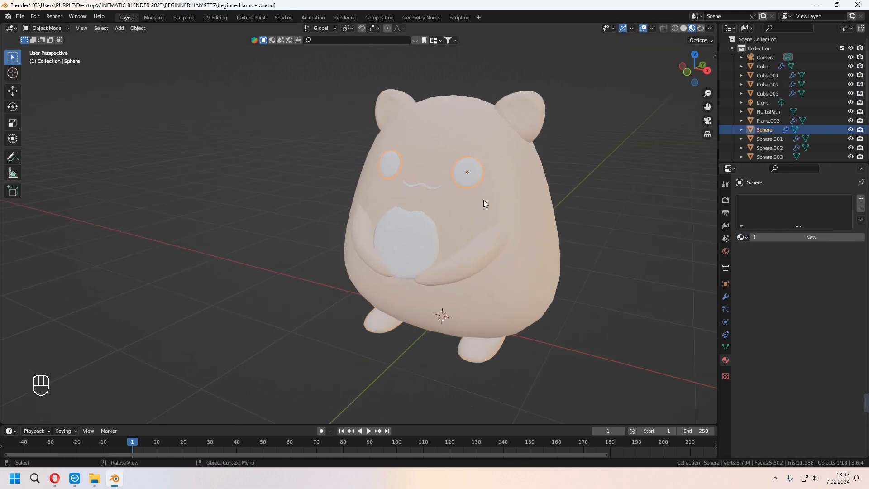
left_click(771, 240)
left_click(785, 234)
type("eyes")
key("Return")
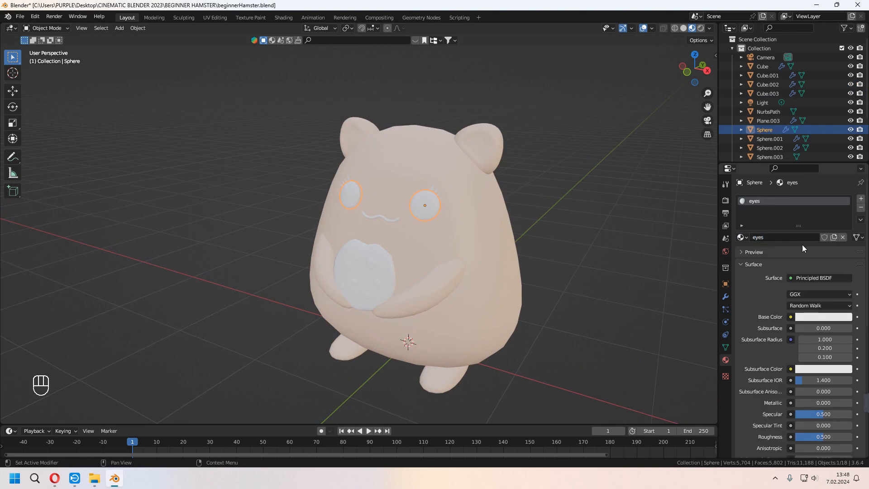
Set the eyes material's base color to black and lower its roughness to about 0.114.
left_click(805, 317)
left_click_drag(844, 194, 845, 254)
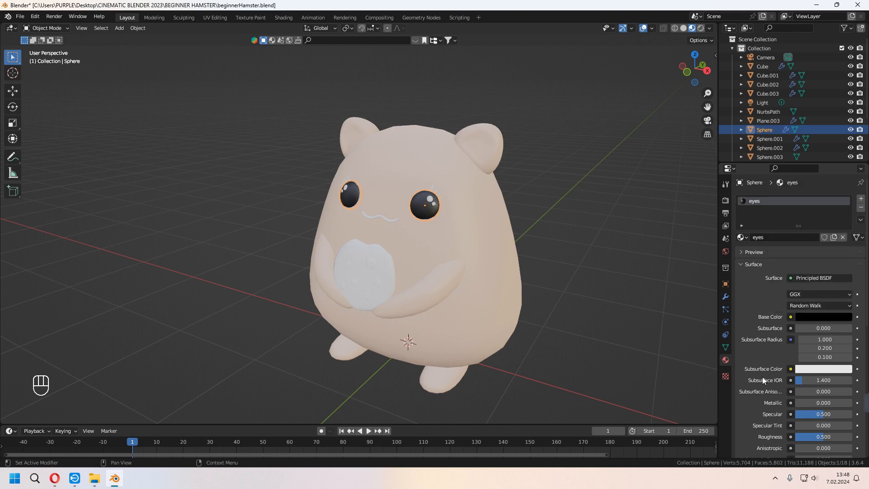
scroll(762, 377, "down", 3)
left_click_drag(818, 383, 802, 383)
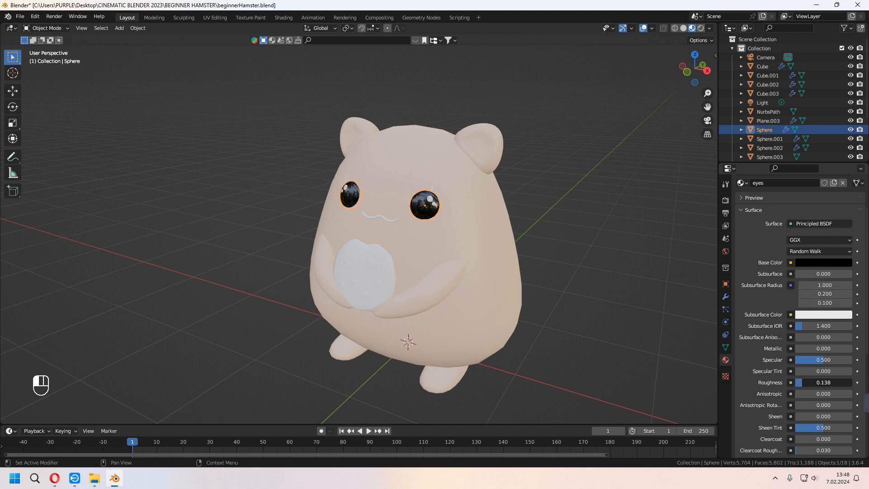
Select the eyelashes and give them a new material named eyelash.
scroll(465, 172, "up", 2)
left_click(465, 172)
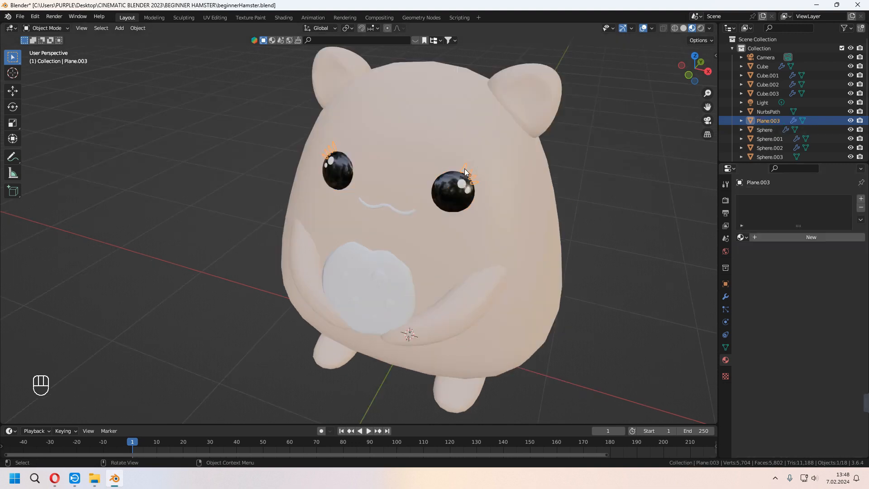
left_click(786, 240)
left_click(786, 239)
type("eyelash")
key("Return")
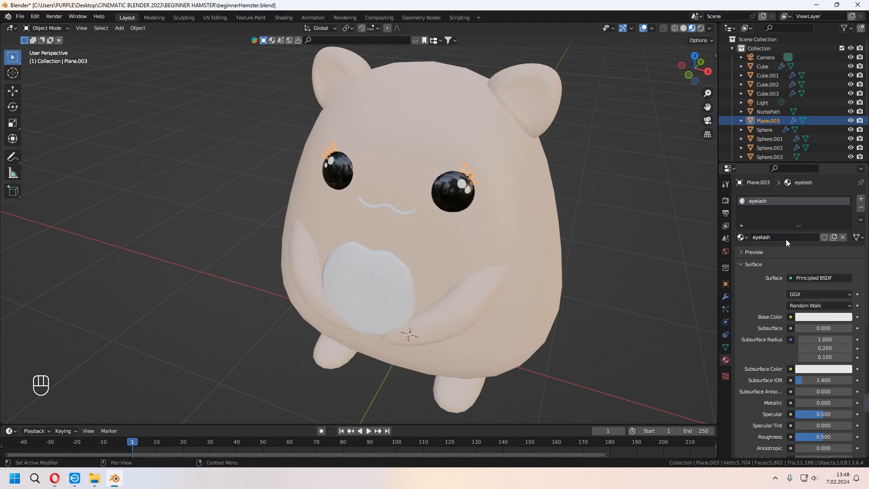
Set the eyelash material's base color to dark brown.
left_click(807, 317)
left_click_drag(810, 295, 792, 294)
left_click_drag(845, 213, 845, 230)
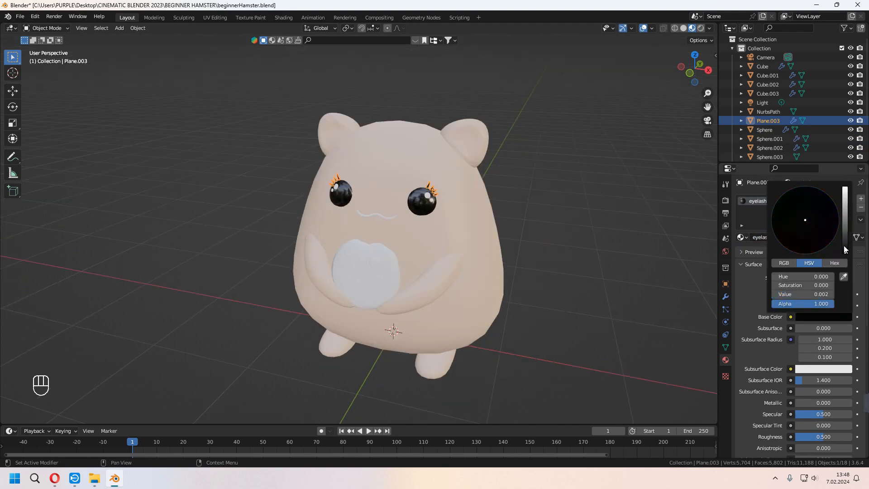
left_click_drag(845, 246, 797, 239)
left_click(567, 198)
Select the mouth curve and give it a new material named mouth.
scroll(567, 197, "up", 2)
left_click(466, 171)
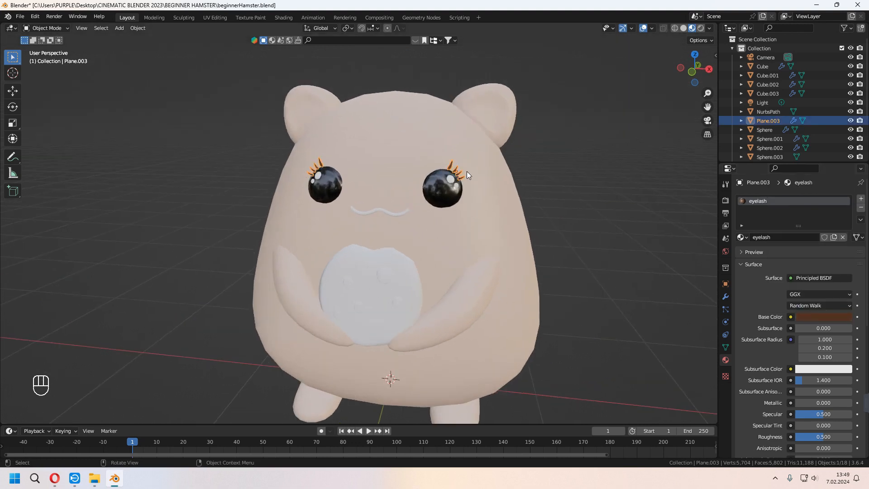
key("KP_Decimal")
middle_click_drag(453, 181, 425, 207)
left_click(396, 205)
key("g")
scroll(408, 213, "down", 5)
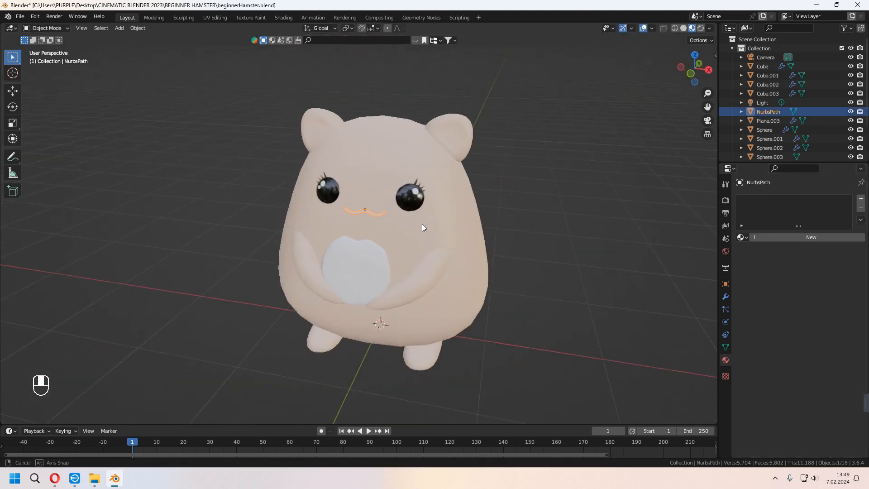
left_click(772, 237)
double_click(772, 237)
type("mo")
key("Return")
Set the mouth material's base color to a pinkish red with hue about 0.991 and saturation about 0.751, and save the file.
left_click(824, 317)
left_click_drag(813, 232, 811, 228)
left_click(821, 317)
left_click_drag(845, 200, 806, 236)
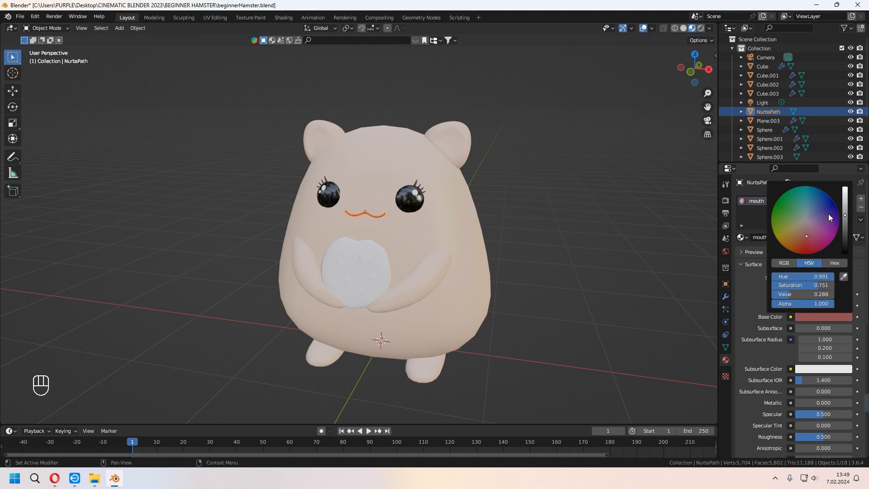
left_click_drag(845, 216, 845, 201)
left_click(564, 282)
middle_click_drag(566, 280, 556, 285)
key("ctrl+s")
Enter mesh editing on the ears and select all the faces of the inner ear area.
mouse_move(473, 324)
middle_mouse_down("shift")
mouse_move(485, 320)
mouse_move(476, 340)
middle_mouse_up("shift")
left_click(477, 164)
middle_click_drag(495, 188, 486, 157)
key("Tab")
scroll(506, 174, "up", 2)
key("Tab")
key("Tab")
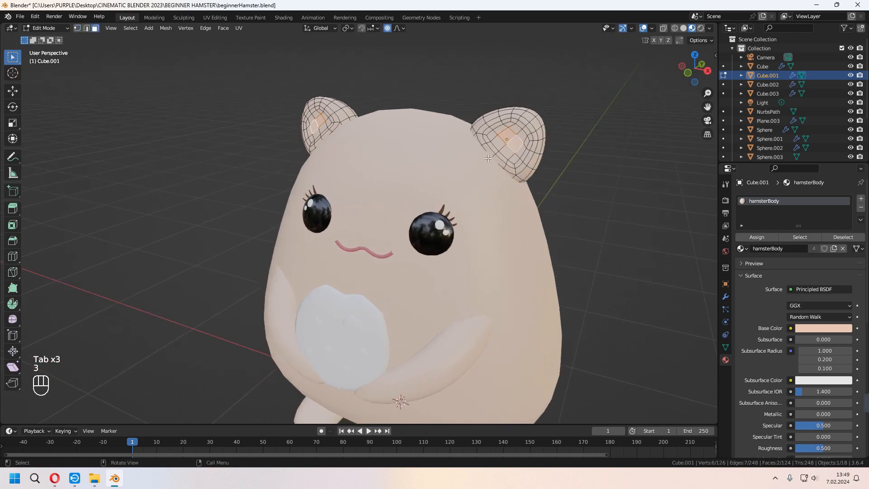
scroll(484, 171, "up", 5)
key("3")
left_click_drag(431, 90, 461, 114)
left_click(416, 101, "shift")
left_click(440, 81, "shift")
left_click(473, 108, "shift")
left_click(467, 121, "shift")
left_click(457, 136, "shift")
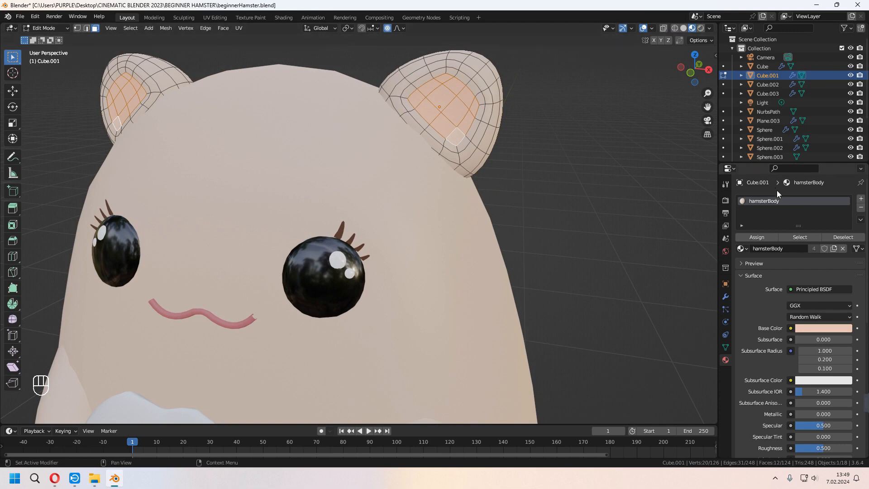
Add a second material slot with the mouth material, assign it to the selected inner-ear faces, and finish editing the ears.
left_click(861, 200)
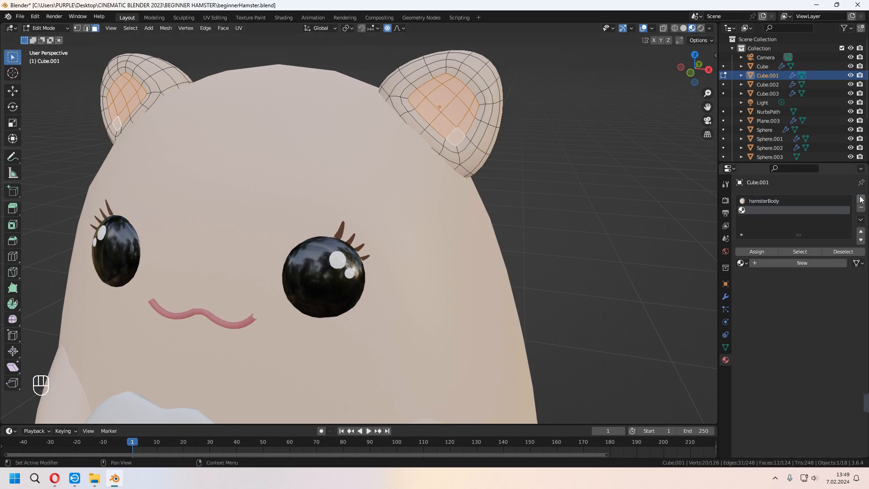
left_click(742, 263)
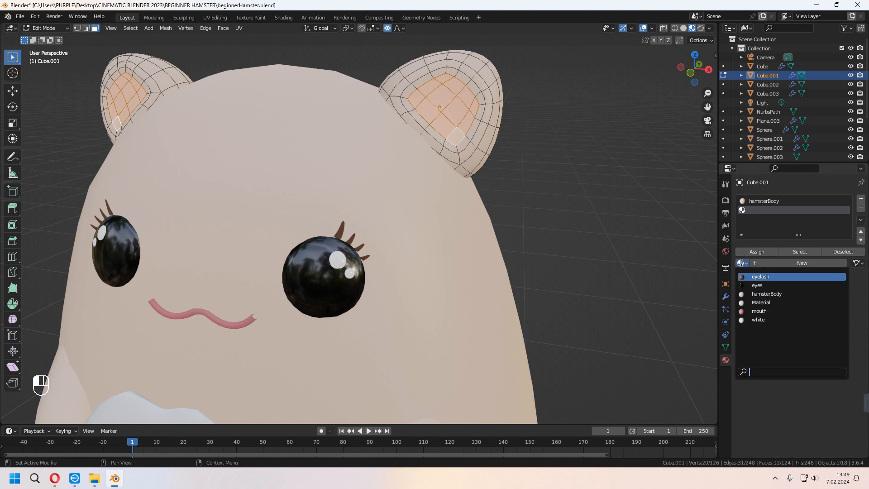
left_click(756, 311)
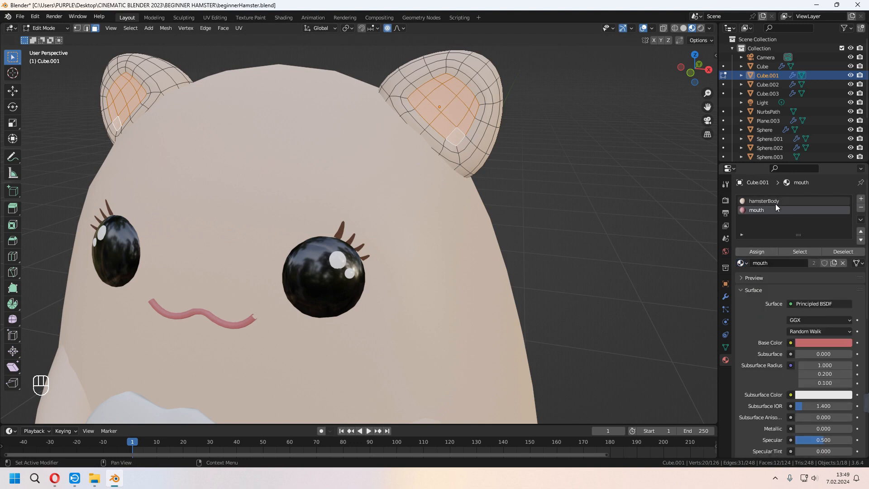
left_click(760, 254)
middle_click_drag(582, 252, 573, 257)
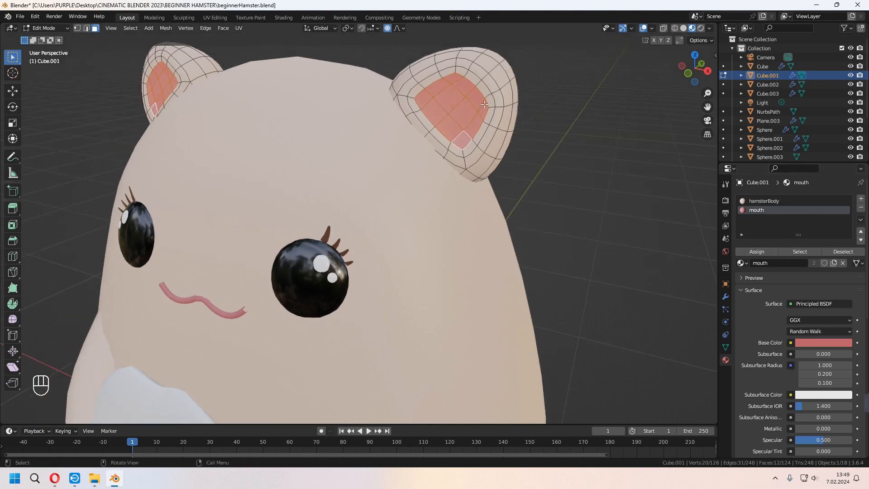
scroll(484, 104, "down", 6)
key("Tab")
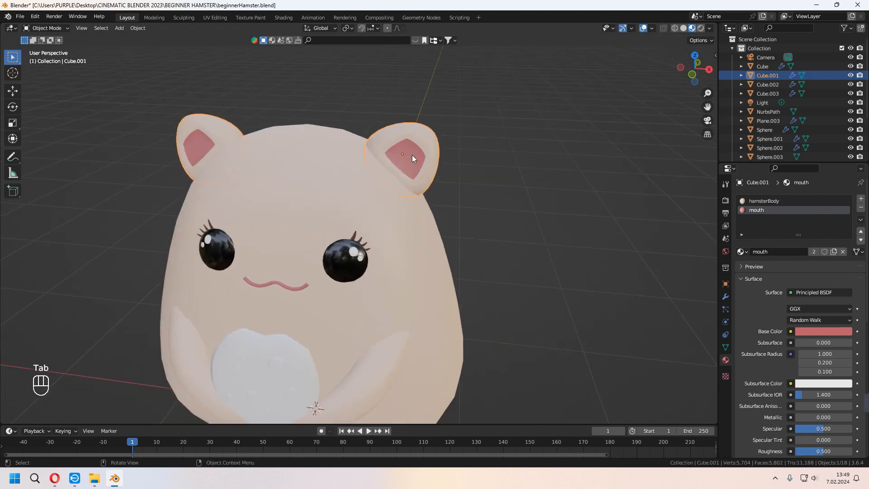
key("ctrl+z")
key("ctrl+z")
key("ctrl+z")
key("ctrl+z")
key("ctrl+z")
key("ctrl+z")
key("ctrl+z")
key("ctrl+z")
scroll(439, 234, "up", 5)
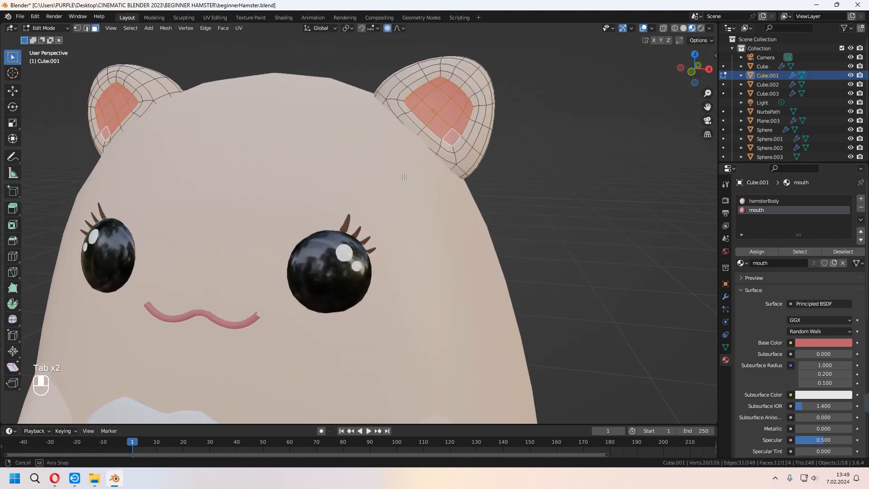
key("Tab")
scroll(529, 248, "down", 6)
left_click(387, 228)
scroll(386, 229, "up", 5)
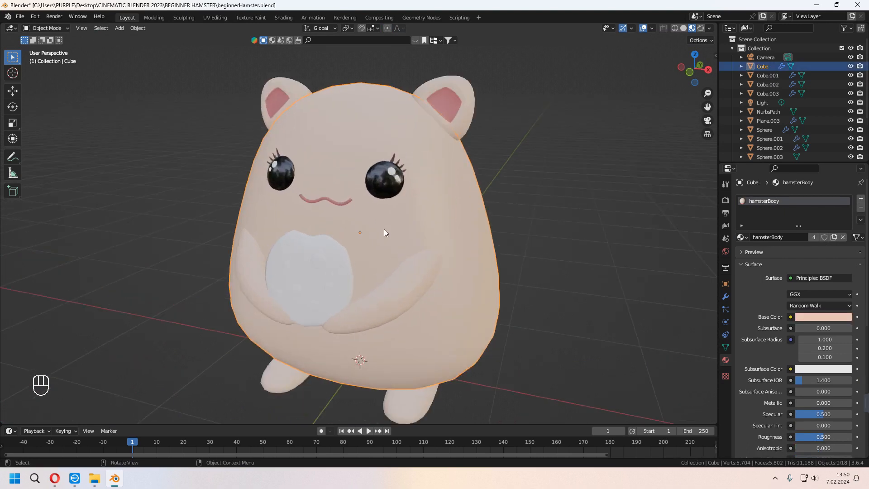
Duplicate the eyes in front view, place the copies below the eyes' outer sides, and shrink them for the cheeks.
left_click(400, 170)
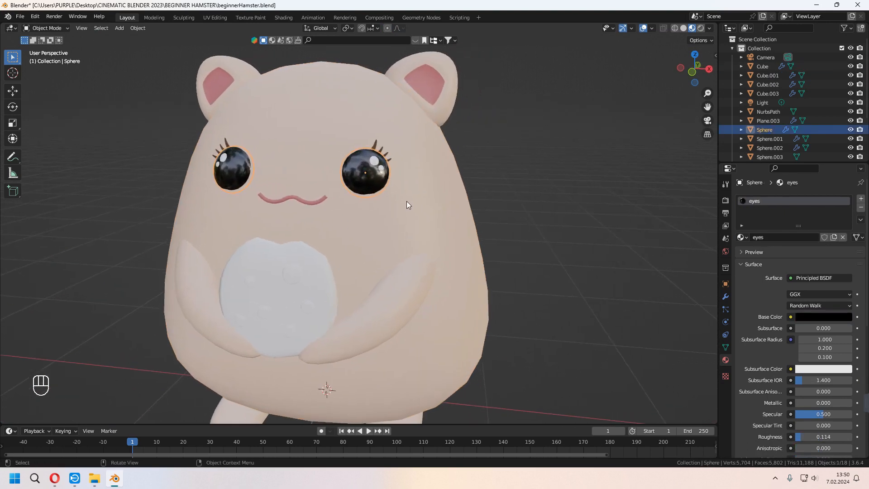
key("KP_1")
key("shift+d")
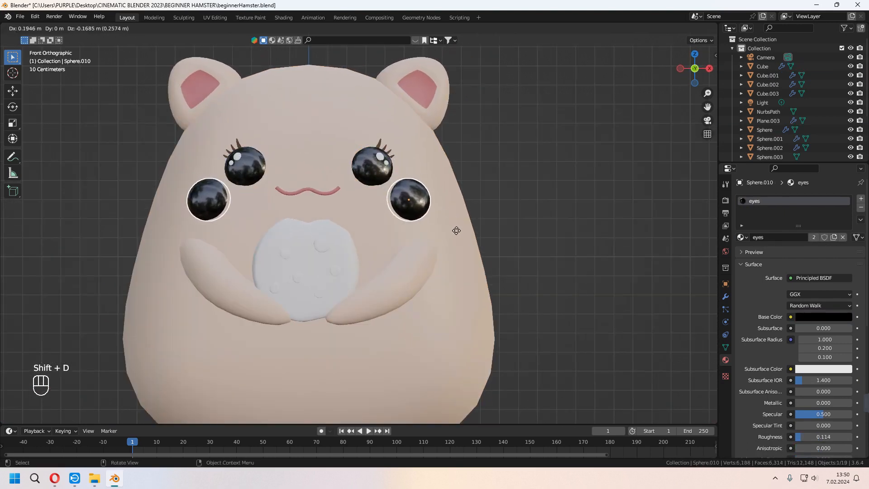
left_click(458, 232)
key("s")
left_click(415, 201)
Rotate the small cheek spheres about Z and move them onto the face surface just below the outer eyes.
middle_click_drag(414, 201, 453, 285)
key("r")
key("z")
left_click(477, 261)
key("KP_1")
key("g")
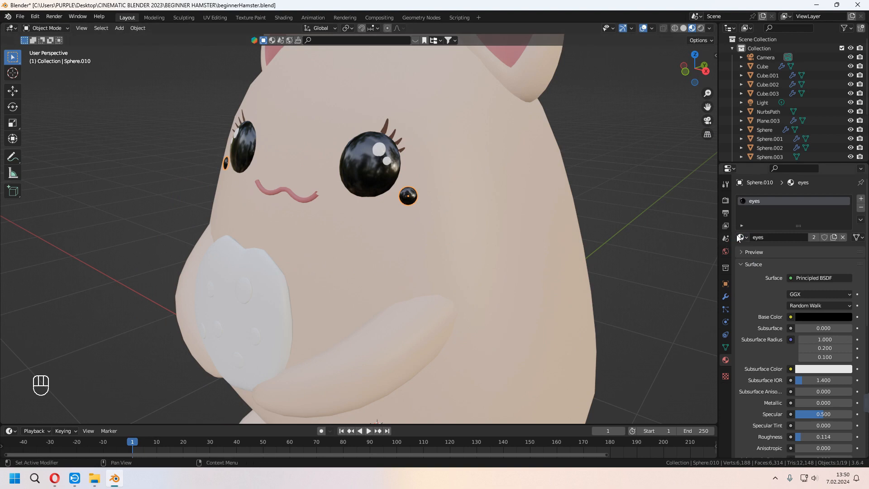
Replace the eyes material on the small cheek spheres with a new material named cheeks.
left_click(843, 237)
left_click(801, 238)
double_click(792, 237)
type("cheeks")
key("Return")
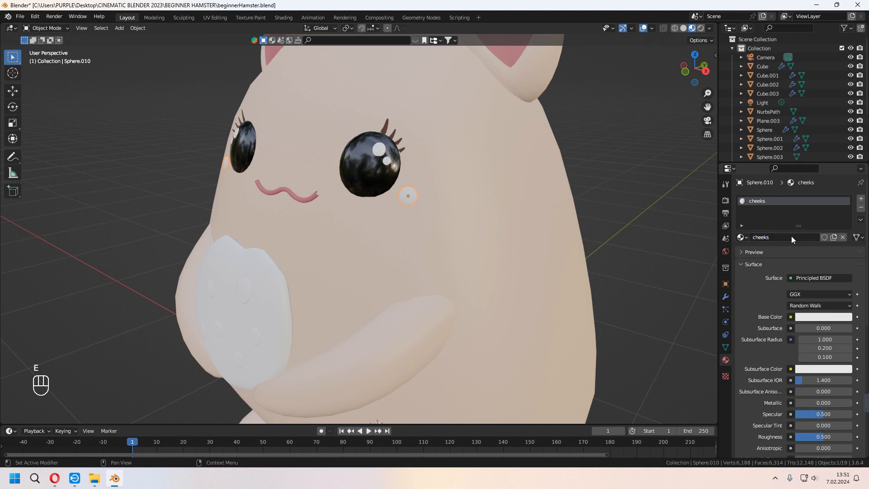
Give the cheeks material a light salmon-pink base color and a roughness of 0.406, and save the file.
left_click(822, 317)
left_click_drag(805, 223, 807, 230)
scroll(806, 317, "down", 3)
left_click_drag(823, 383, 811, 382)
left_click(674, 243)
scroll(674, 242, "down", 8)
key("ctrl+s")
scroll(436, 268, "up", 1)
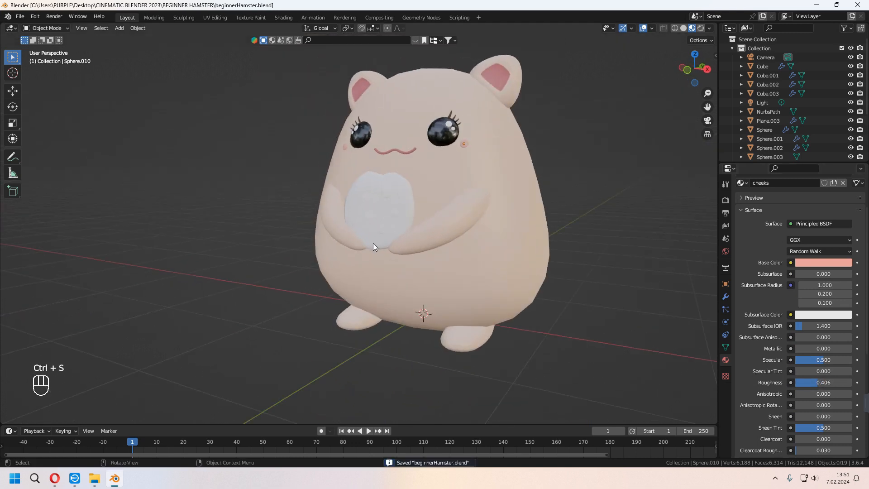
Create a material named cookieBase on the treat and set its base color to light orange.
left_click(373, 243)
scroll(378, 272, "up", 4)
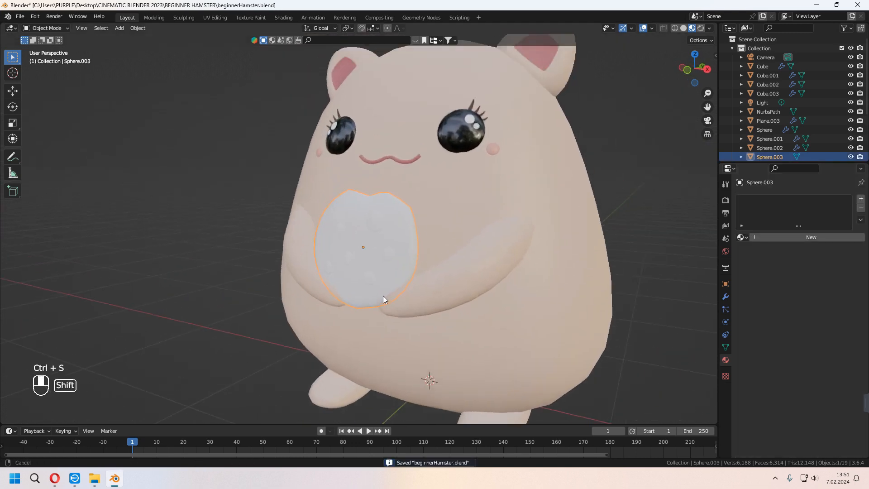
left_click(794, 237)
left_click(794, 237)
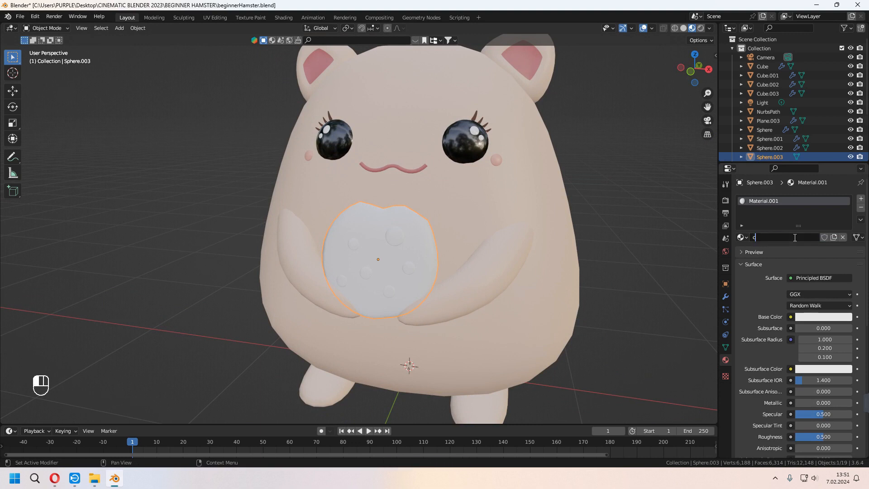
left_click(817, 317)
left_click_drag(817, 238, 803, 230)
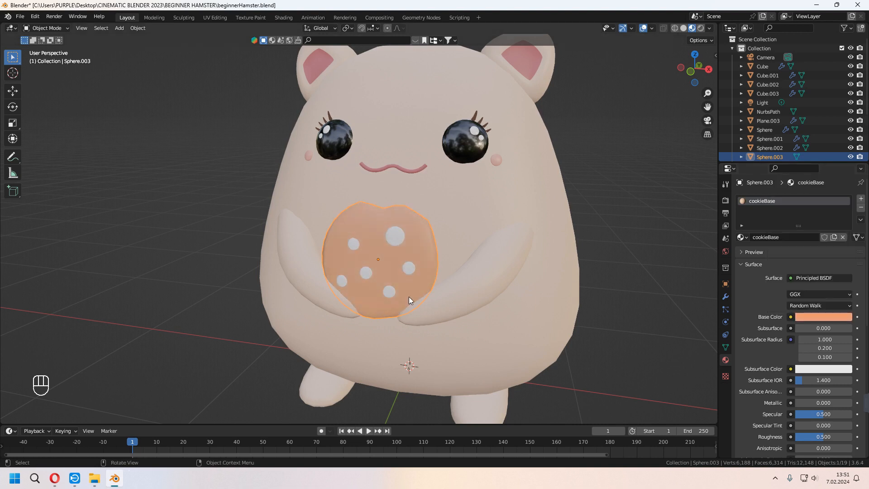
Create a material named chocolate on the cookie's largest chip and set its base color to brown.
left_click(391, 235)
left_click(771, 238)
double_click(773, 235)
type("chocolate")
key("Return")
left_click(816, 317)
mouse_move(802, 285)
left_mouse_down()
mouse_move(833, 286)
mouse_move(799, 294)
left_mouse_up()
Link the chocolate material from the largest chip to the five other chips on the cookie, and save the file.
left_click(408, 268)
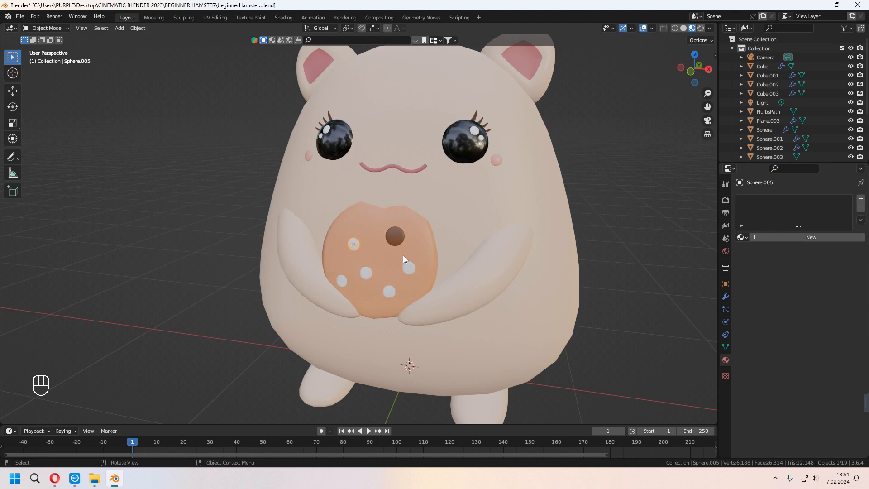
left_click(742, 237)
left_click(354, 244)
left_click(343, 281, "shift")
left_click(393, 290, "shift")
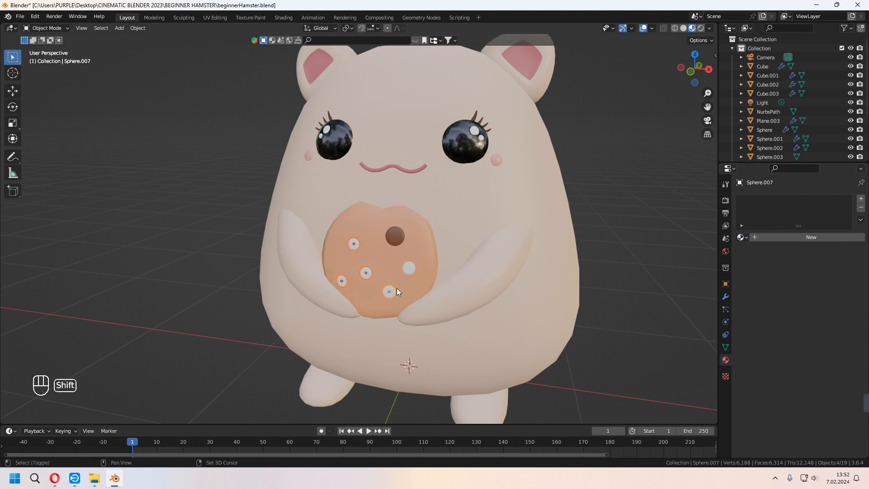
left_click(397, 237, "shift")
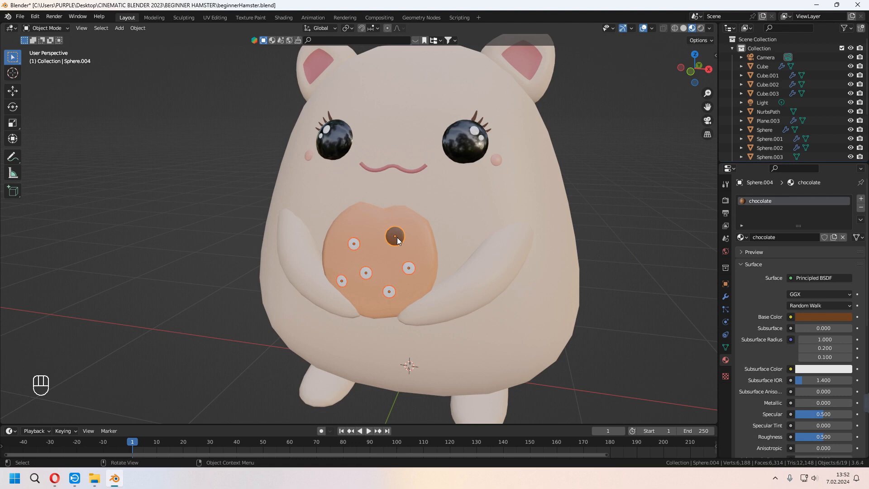
key("ctrl+l")
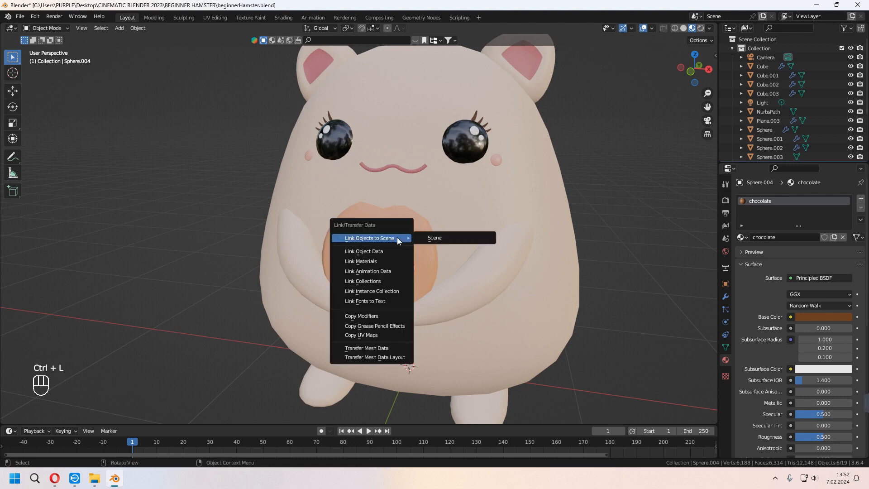
left_click(377, 262)
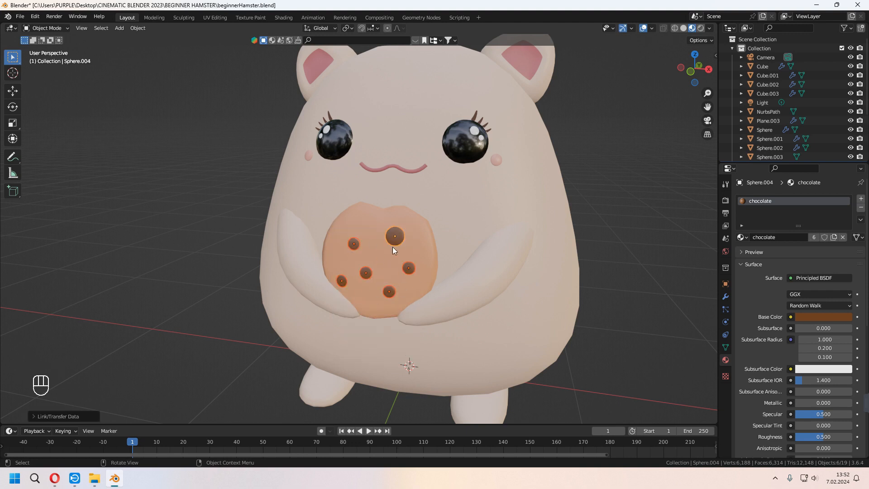
left_click(622, 207)
scroll(622, 208, "down", 4)
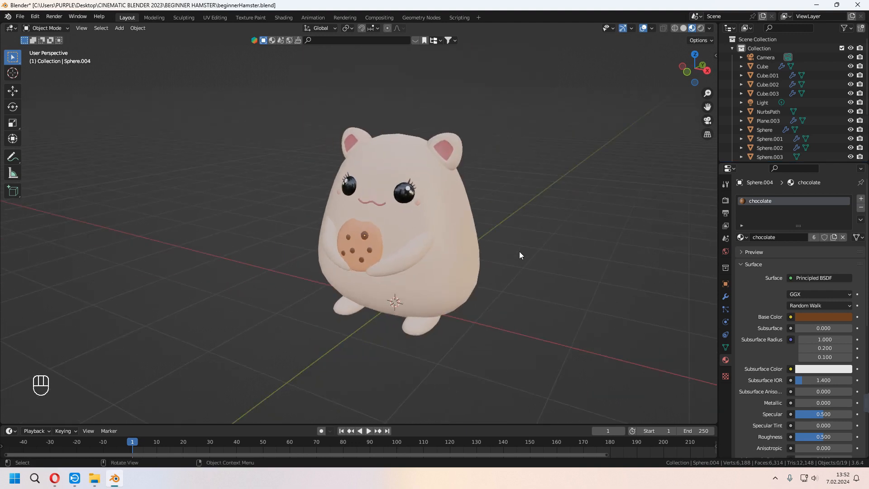
key("ctrl+s")
middle_click_drag(531, 277, 520, 290)
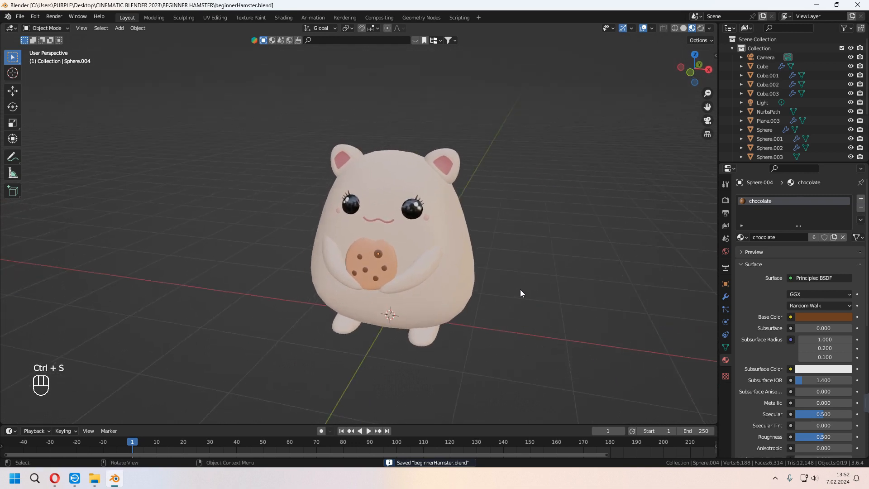
Display the scene with rendered shading, then select the camera and look through it.
left_click(700, 28)
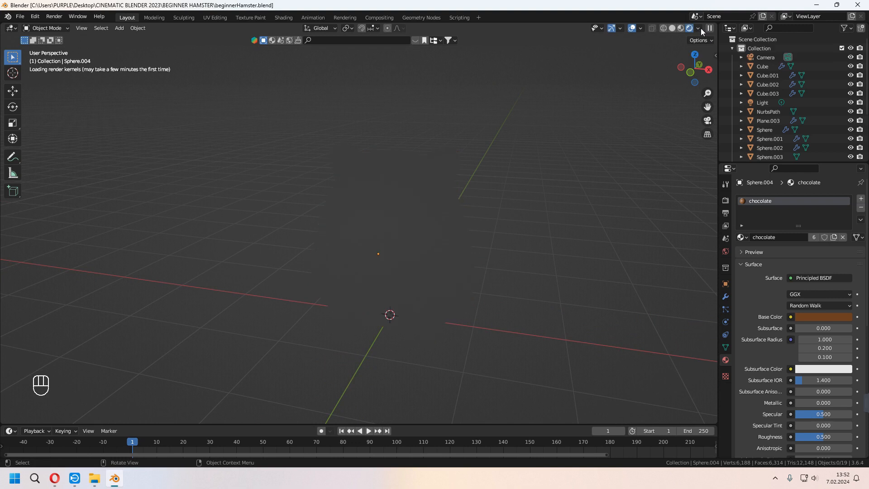
middle_click_drag(670, 72, 601, 145)
middle_click_drag(598, 179, 580, 193)
left_click(573, 129)
scroll(588, 200, "down", 2)
key("KP_0")
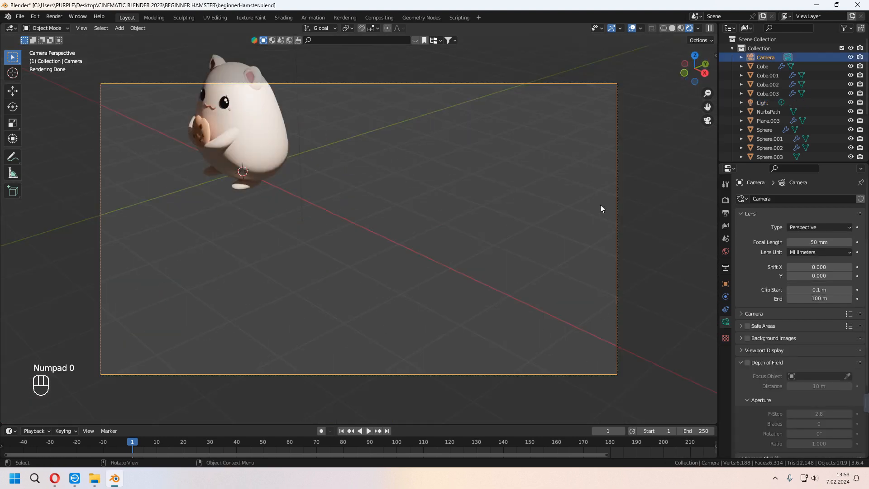
Add the Walk Navigation command to the Quick Favorites.
left_click(84, 28)
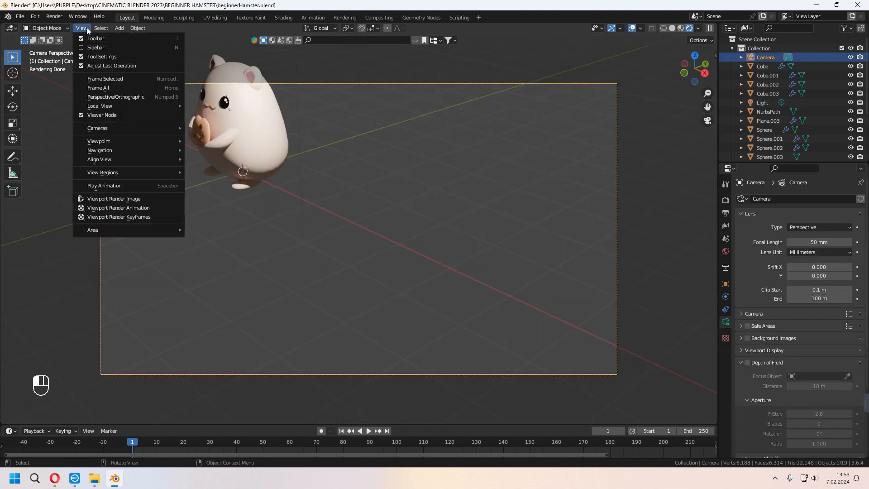
mouse_move(107, 152)
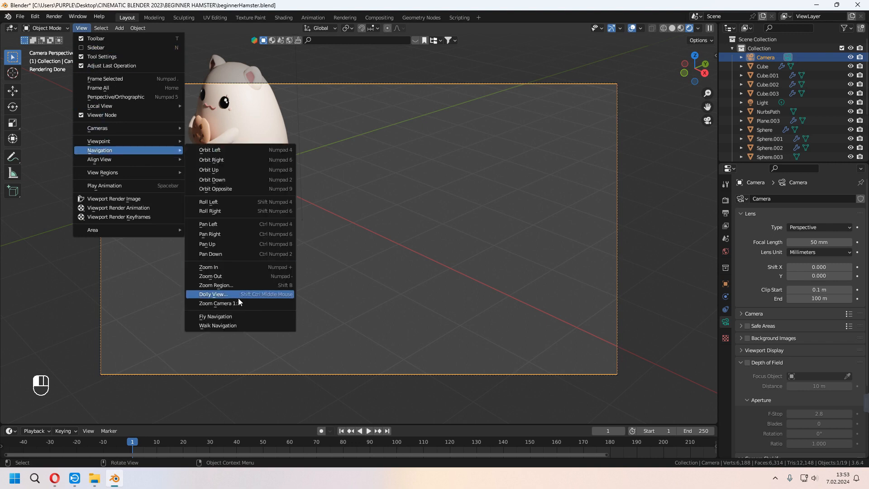
right_click(212, 327)
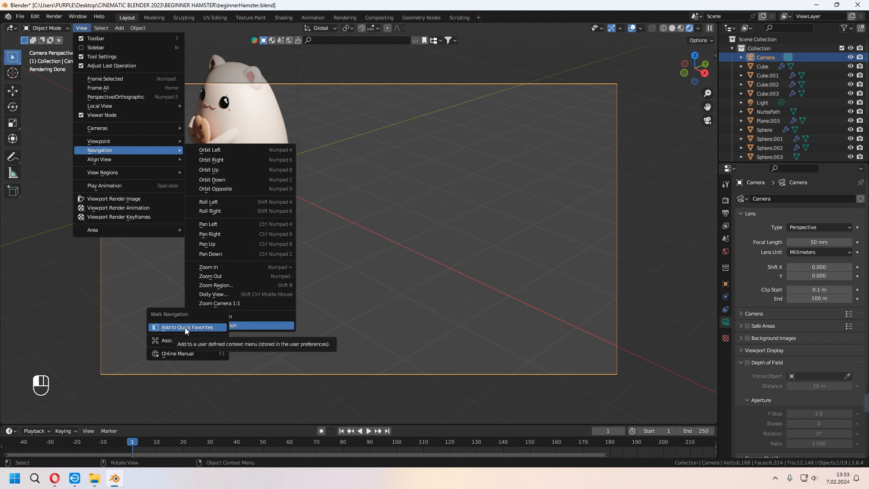
key("Escape")
key("Escape")
key("Escape")
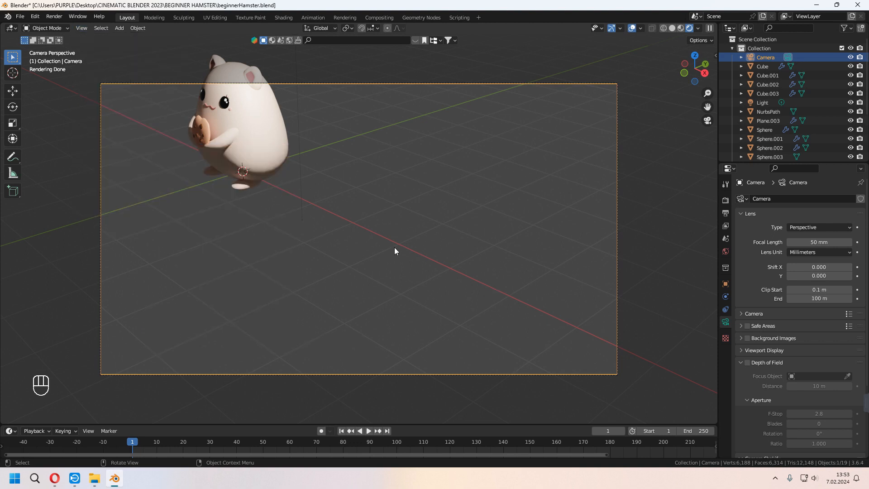
Use Walk Navigation to move the camera in front of the hamster and frame it centrally, facing the camera.
key("q")
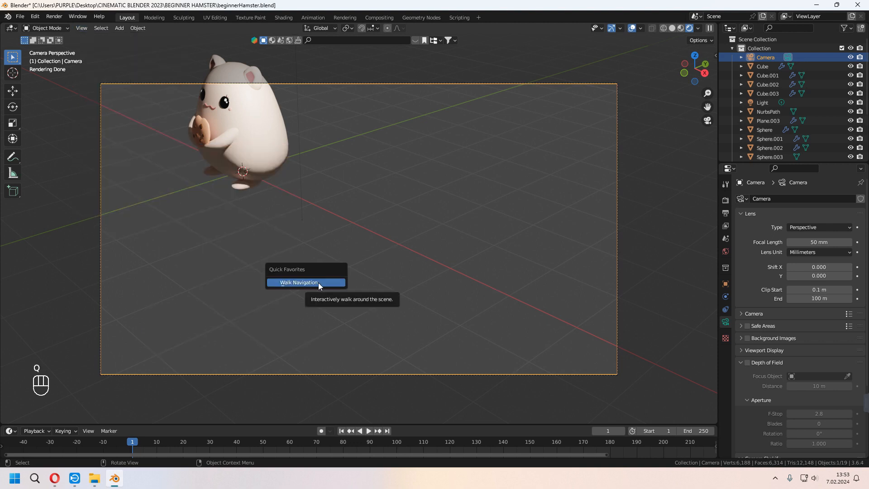
left_click(298, 282)
key("w")
key("a")
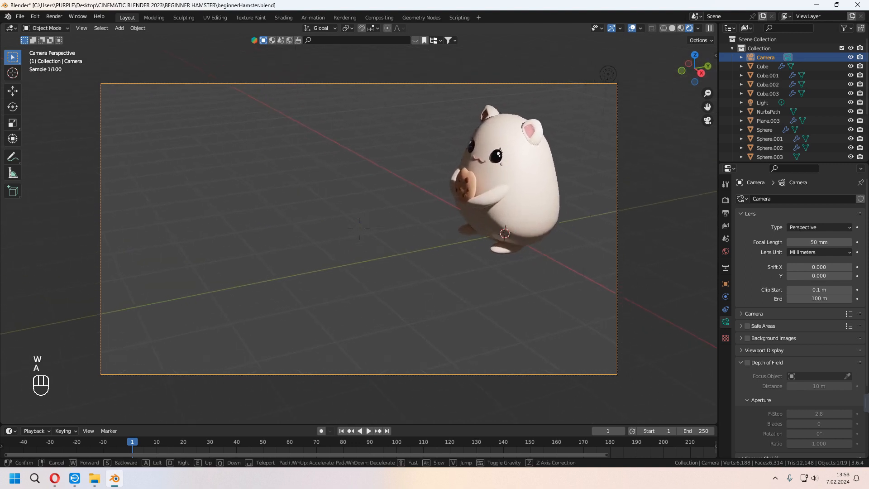
key("a")
key("a")
key("a")
key("a")
key("a")
key("a")
key("a")
key("a")
key("a")
key("a")
key("a")
key("a")
key("a")
key("a")
key("w")
key("s")
key("shift+d")
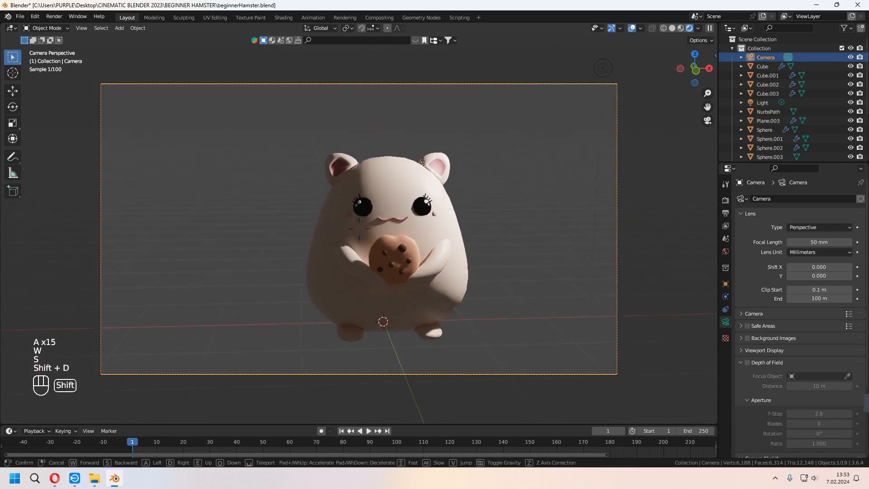
key("shift+w")
key("shift+w")
key("shift+a")
left_click(354, 286)
Add a plane mesh beneath the hamster and scale it up into a large square floor.
middle_click_drag(354, 286, 271, 220)
key("shift+a")
mouse_move(271, 221)
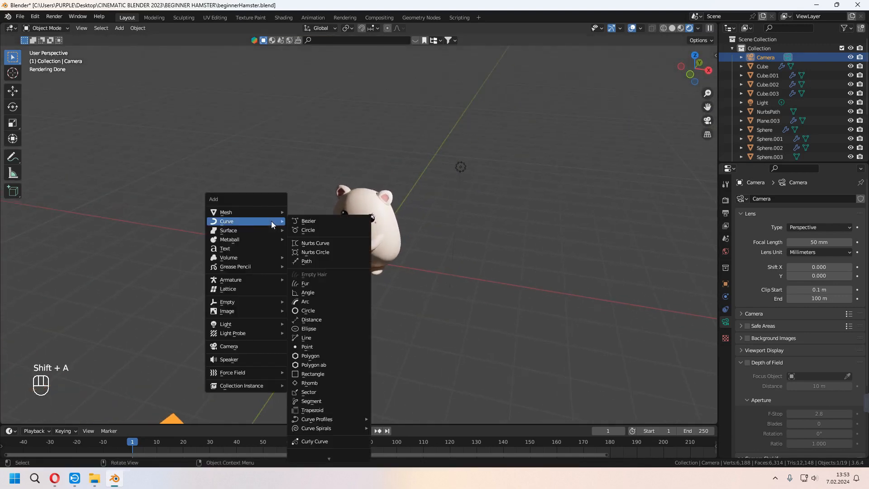
mouse_move(248, 211)
left_click(319, 211)
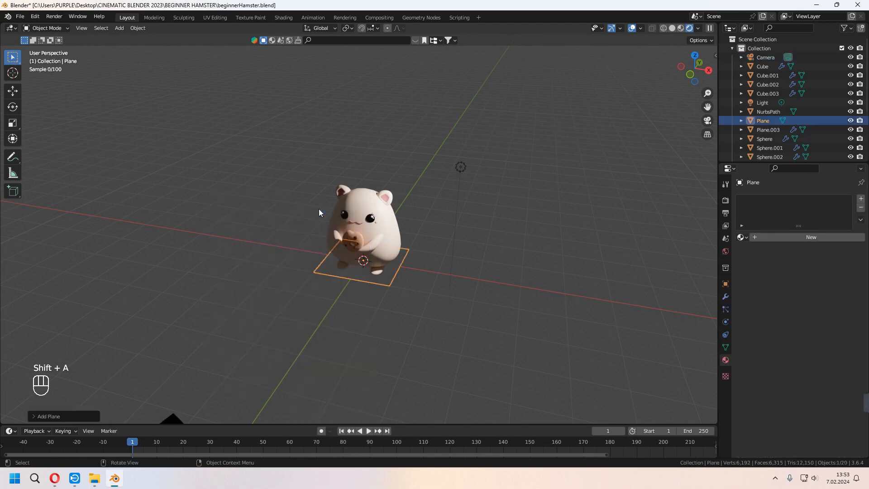
key("s")
left_click(453, 276)
Extrude the plane's edge behind the hamster upward along Z into a back wall, with proportional editing off.
middle_click_drag(452, 276, 461, 276)
key("Tab")
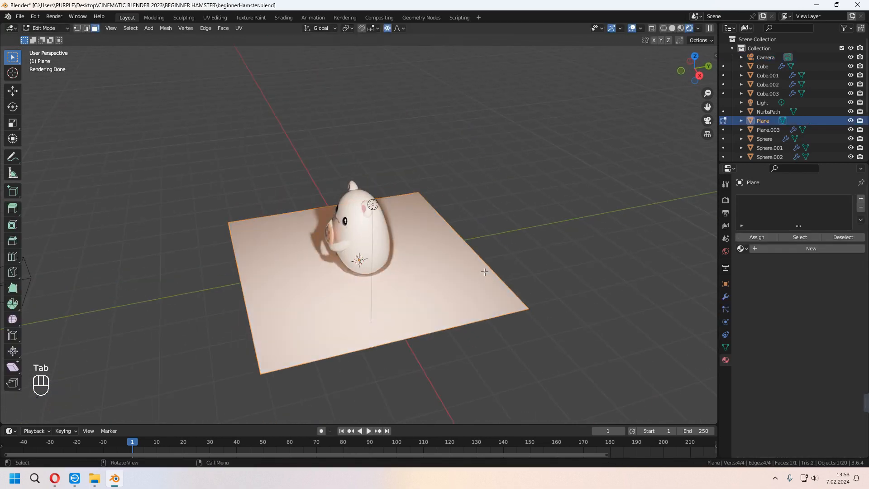
key("2")
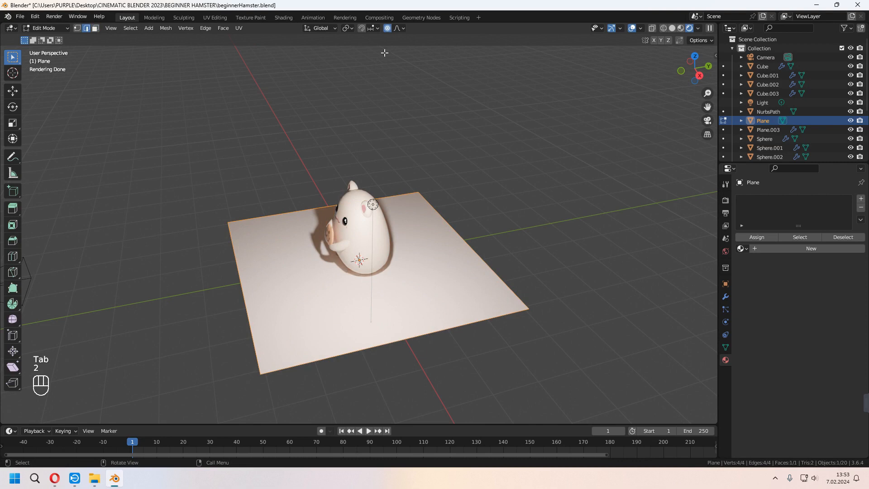
left_click(461, 236)
mouse_move(502, 265)
middle_mouse_down()
mouse_move(493, 256)
mouse_move(500, 255)
middle_mouse_up()
key("e")
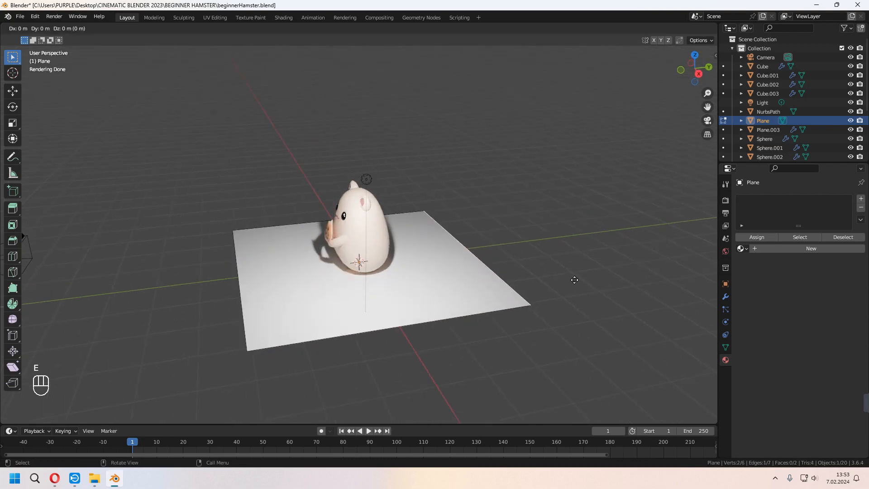
key("z")
left_click(566, 172)
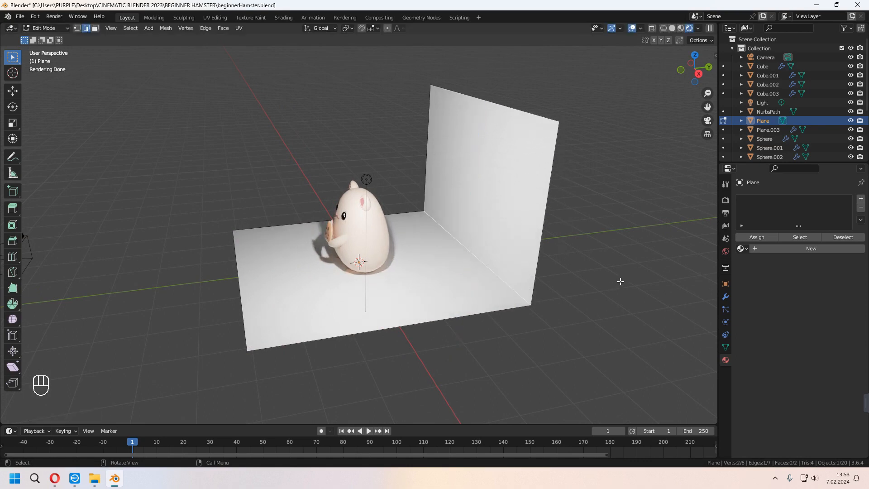
Bevel the edge between the floor and back wall into a rounded curve with 10 segments.
key("ctrl+b")
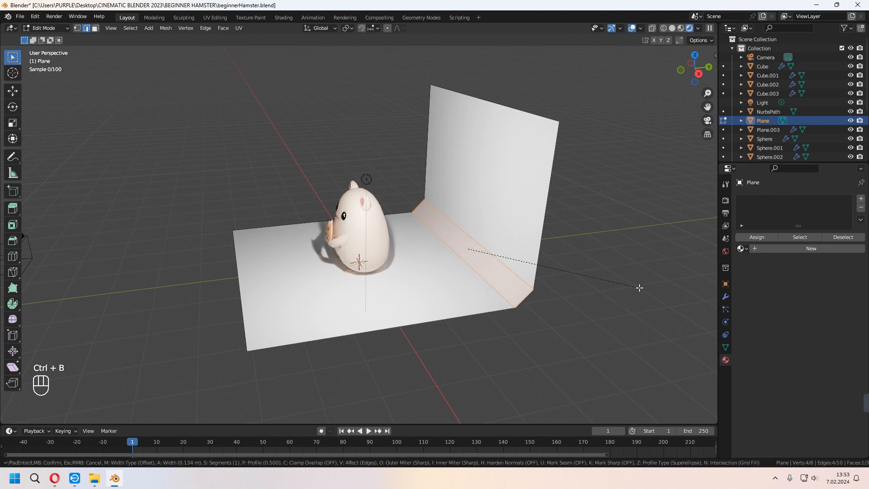
scroll(647, 291, "up", 3)
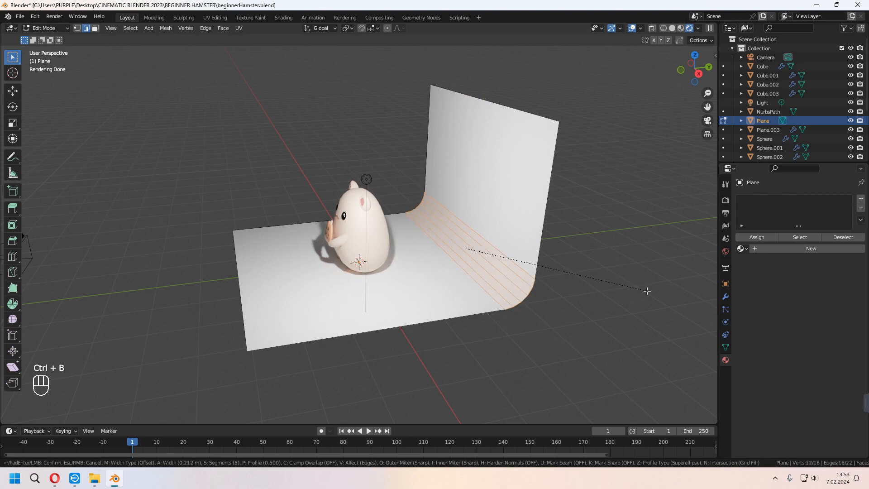
left_click(647, 291)
middle_click_drag(647, 291, 600, 300)
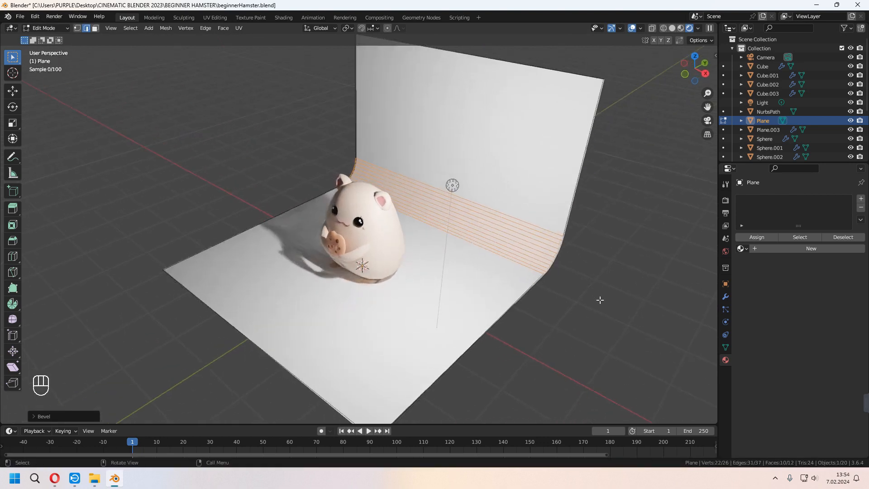
Finish editing the backdrop, shade it smooth and widen it along the X axis.
key("Tab")
right_click(518, 186)
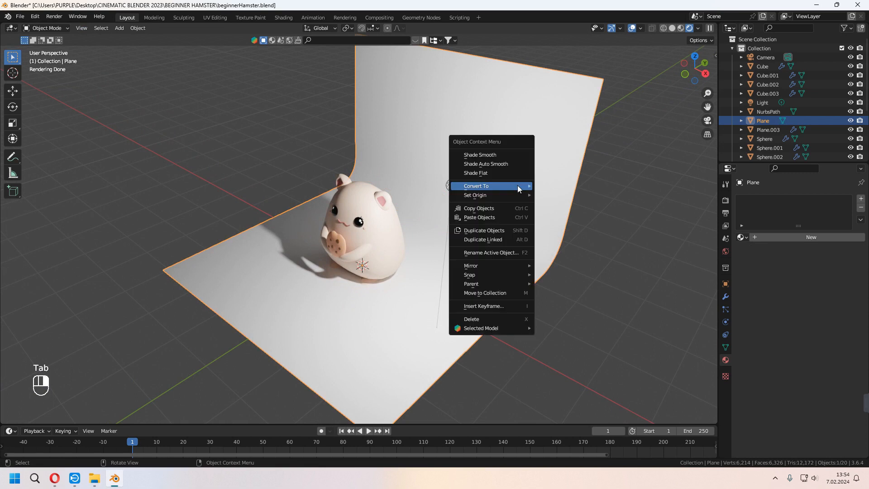
left_click(502, 155)
middle_click_drag(502, 155, 589, 262)
key("s")
key("x")
left_click(778, 247)
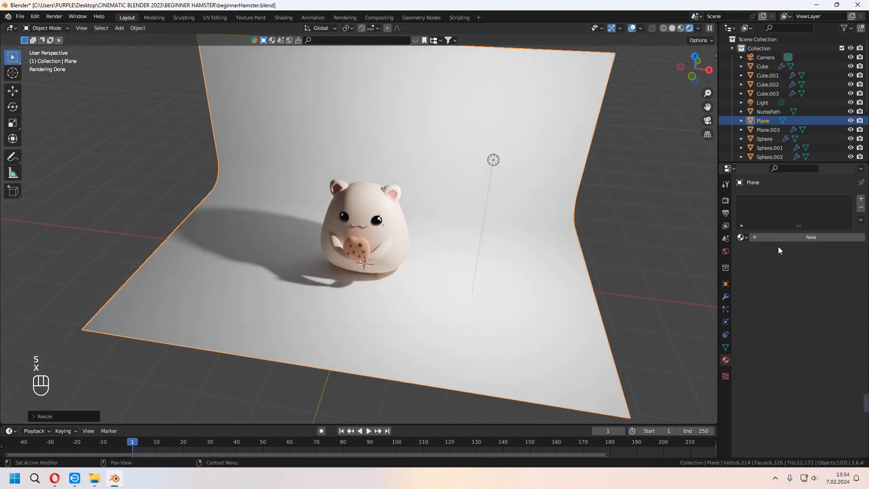
Give the backdrop a new material with a purple base color and increased roughness.
left_click(778, 238)
left_click(817, 316)
left_click_drag(805, 220, 817, 225)
scroll(821, 394, "down", 2)
left_click_drag(822, 400, 854, 401)
Select the point light and move it in top view to behind the hamster, near the back wall.
middle_click_drag(452, 274, 470, 226)
left_click(449, 200)
key("KP_7")
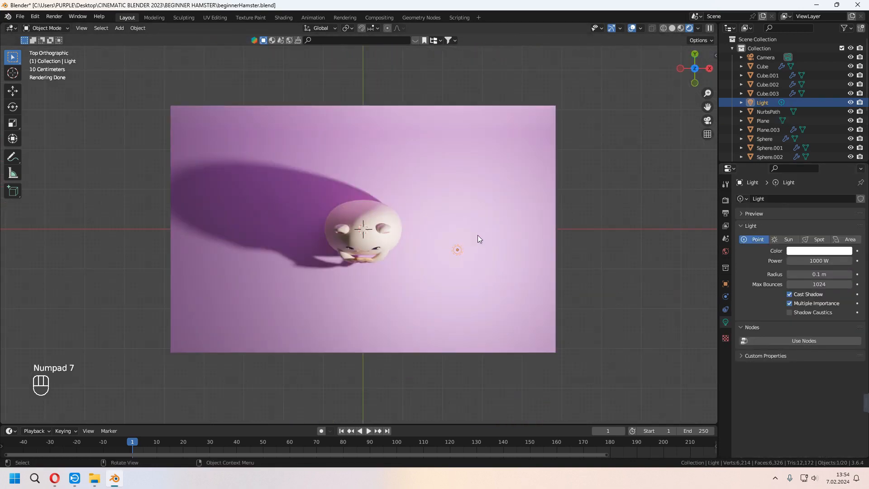
key("g")
left_click(393, 133)
middle_click_drag(394, 133, 489, 195)
Set the point light's power to 500 W and move the light vertically along Z.
left_click_drag(829, 261, 823, 261)
double_click(823, 261)
type("500")
key("Return")
key("g")
key("z")
middle_click_drag(444, 243, 435, 254)
Set the point light's power to 300 W and tint its color a pale warm yellow.
double_click(828, 261)
type("300")
key("Return")
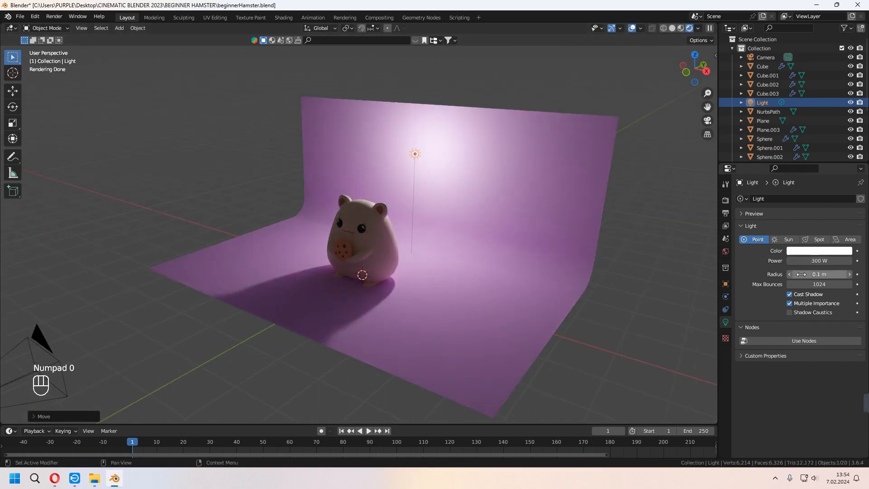
left_click(806, 251)
mouse_move(805, 162)
left_mouse_down()
mouse_move(811, 166)
mouse_move(803, 164)
left_mouse_up()
middle_click_drag(337, 273, 336, 261)
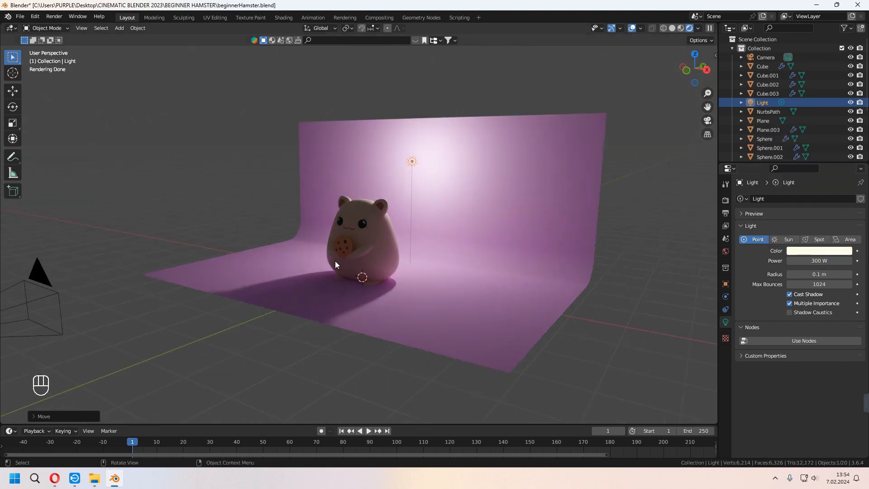
Add an area light and raise it along Z about 3 m, above the hamster.
key("shift+a")
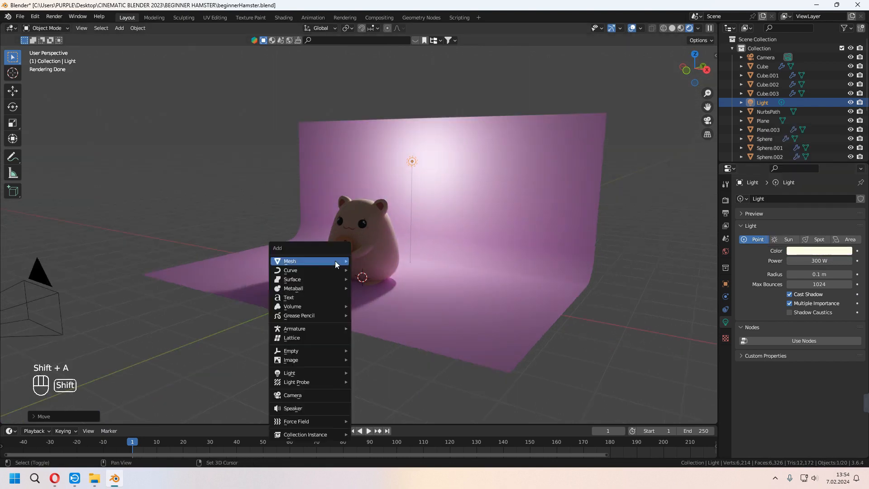
mouse_move(298, 373)
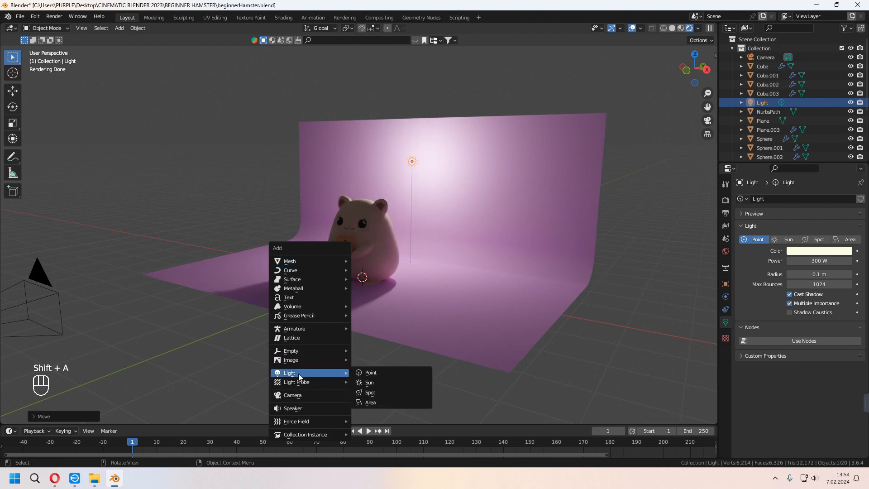
left_click(374, 404)
middle_click_drag(374, 404, 539, 333)
key("g")
key("z")
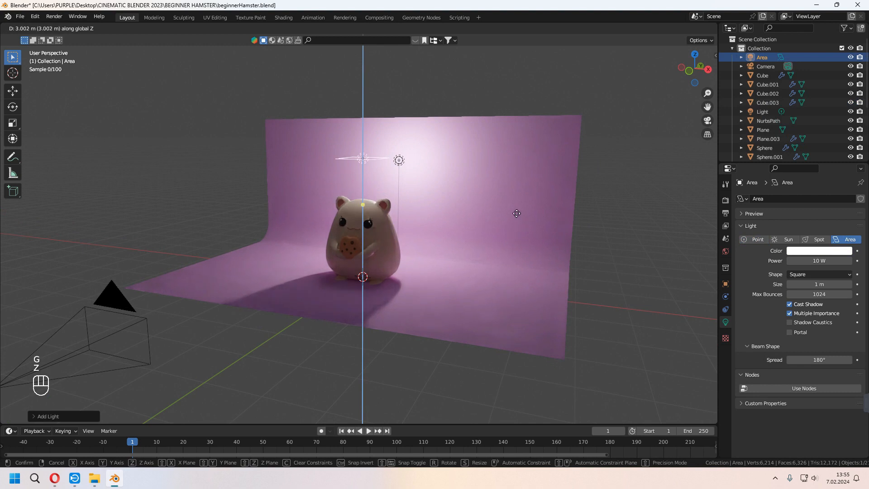
left_click(512, 196)
Move the area light along Y to in front of the hamster and tilt it around X to aim at the hamster.
middle_click_drag(512, 197, 527, 224)
key("g")
key("y")
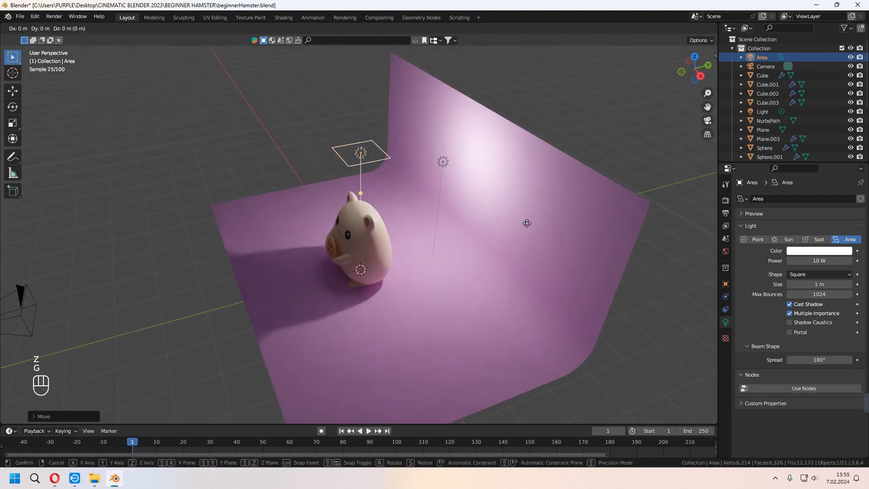
left_click(352, 252)
middle_click_drag(353, 252, 419, 231)
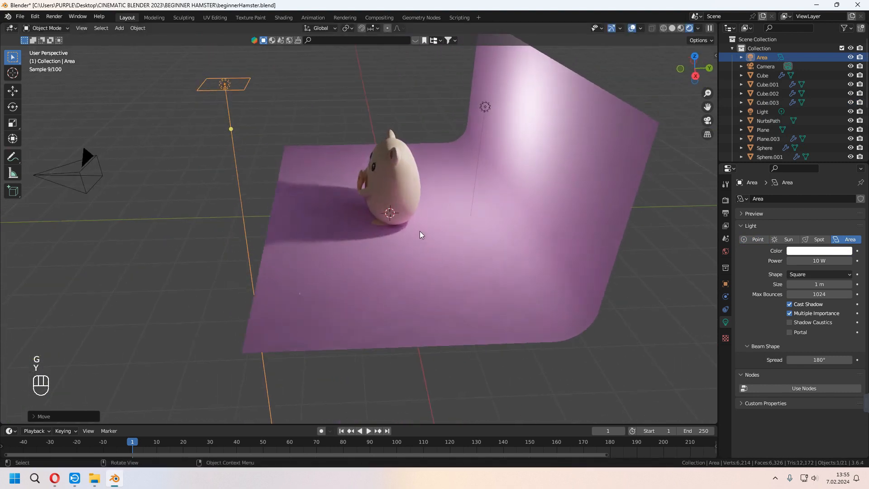
key("r")
key("x")
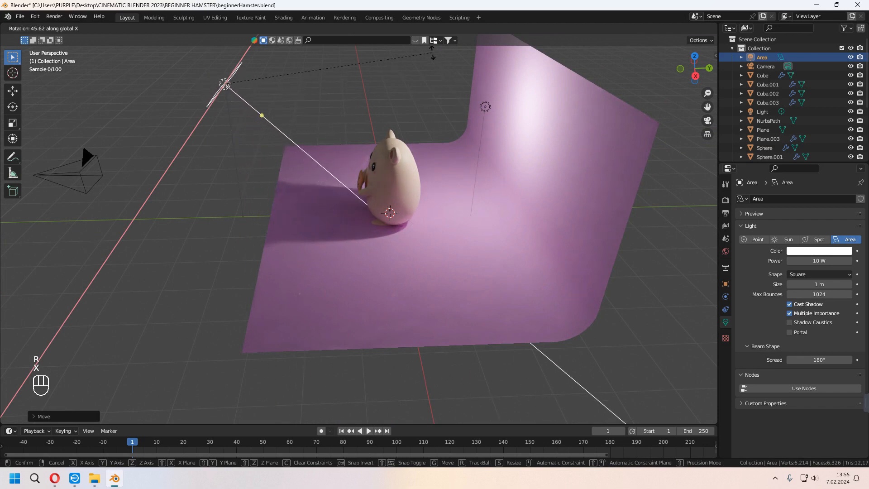
left_click(368, 209)
Scale up the area light and set its power to 200 W.
middle_click_drag(367, 209, 468, 222)
key("s")
left_click(615, 238)
middle_click_drag(616, 238, 584, 250)
left_click(830, 260)
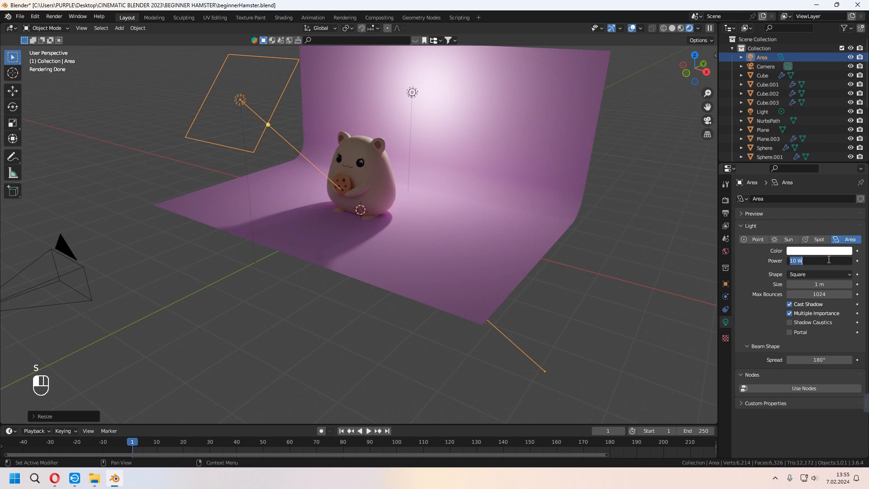
key("Return")
Shift the area light to one side of the hamster and rotate it around Z to face the hamster.
middle_click_drag(543, 254, 501, 257)
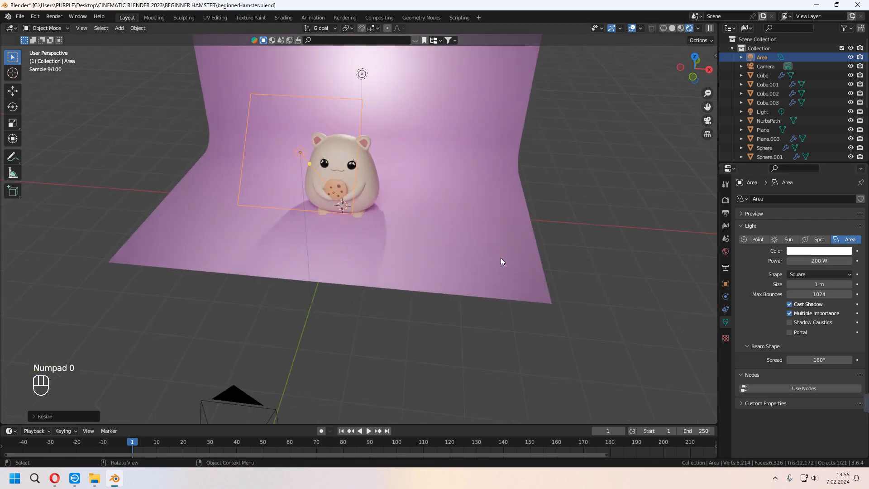
key("g")
left_click(387, 252)
key("r")
key("z")
left_click(432, 332)
Tint the area light's color a very pale pink with hue 0.950 and saturation 0.093, and save the file.
left_click(810, 250)
left_click_drag(808, 167, 806, 165)
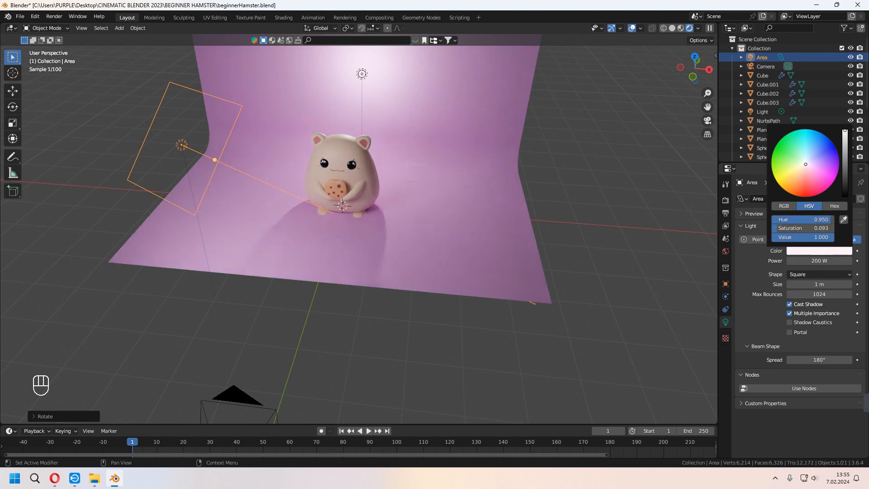
key("KP_0")
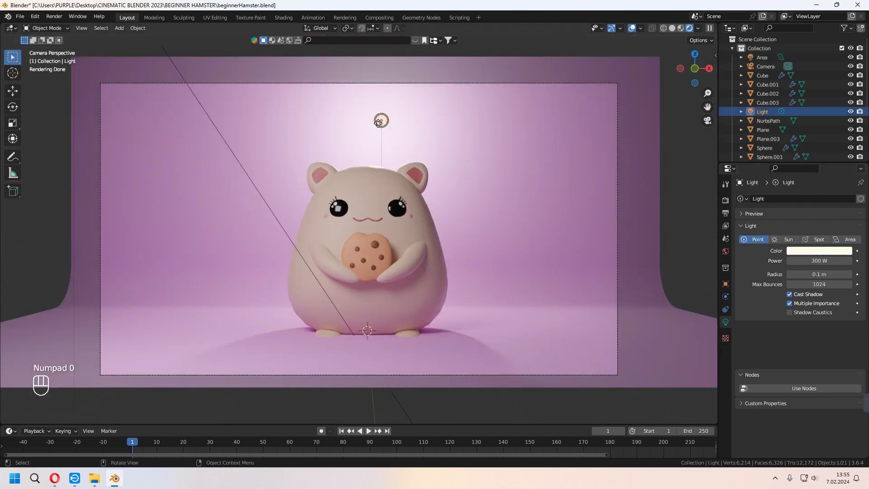
middle_click_drag(524, 126, 276, 316)
scroll(271, 319, "down", 5)
key("ctrl+s")
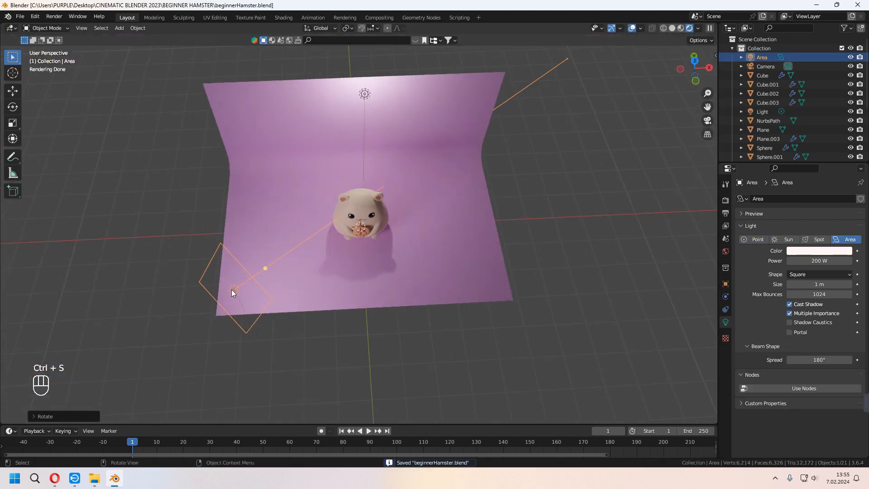
Place a duplicate of the area light along X on the hamster's other side, rotated around Z to face it, and save the file.
middle_click_drag(245, 301, 267, 302)
key("shift+d")
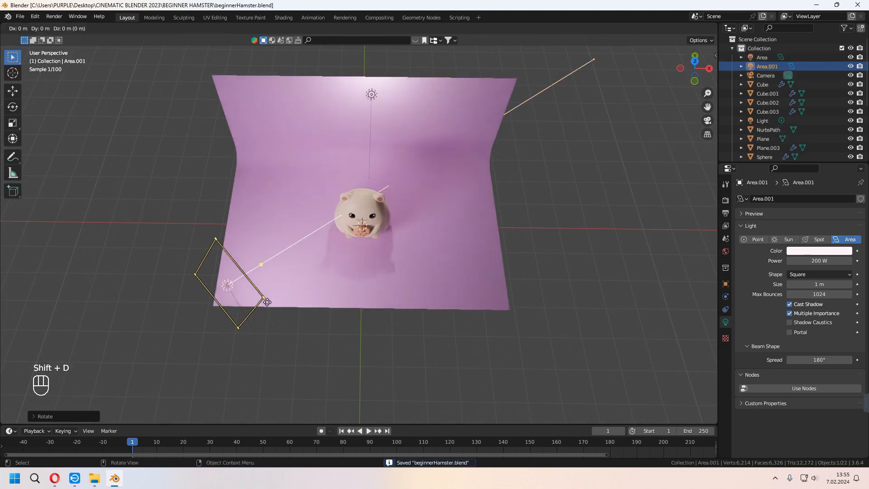
key("x")
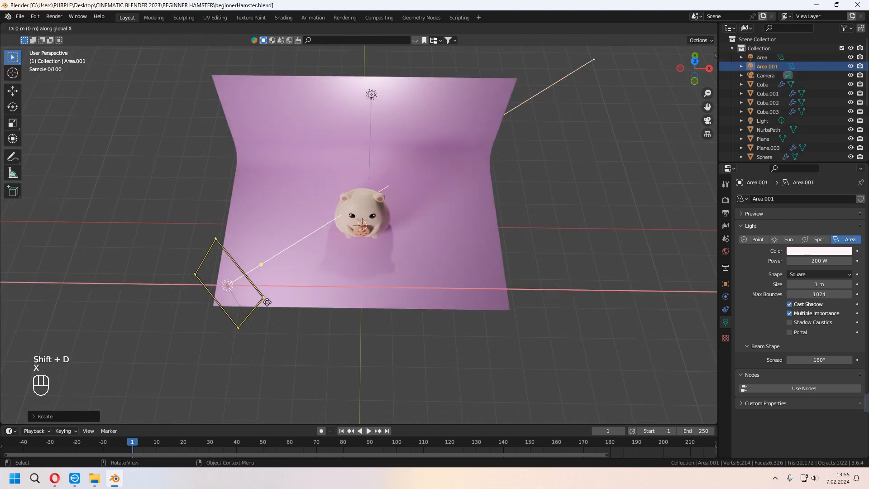
key("r")
key("z")
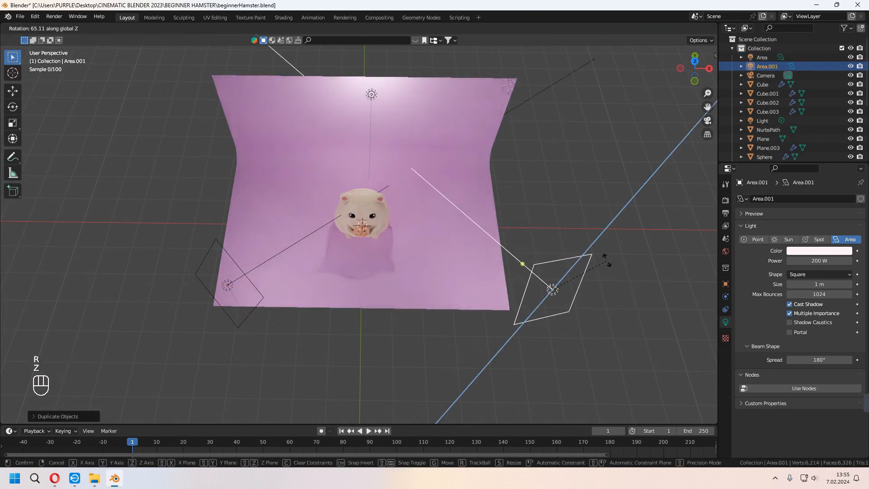
left_click(597, 251)
key("KP_0")
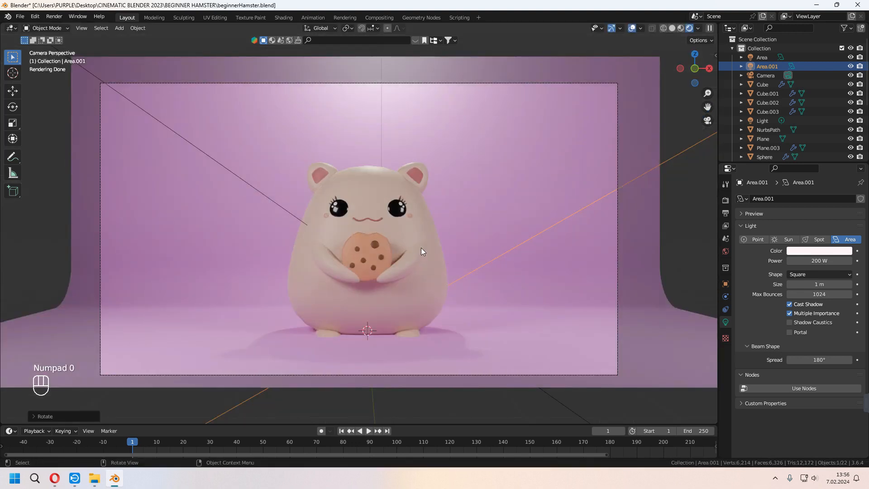
key("ctrl+s")
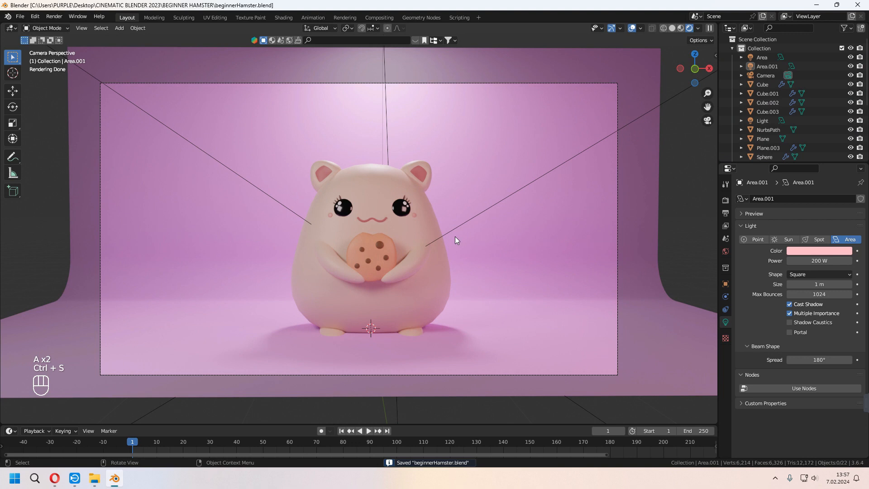
Review the output resolution settings and switch the render engine to Eevee.
left_click(725, 213)
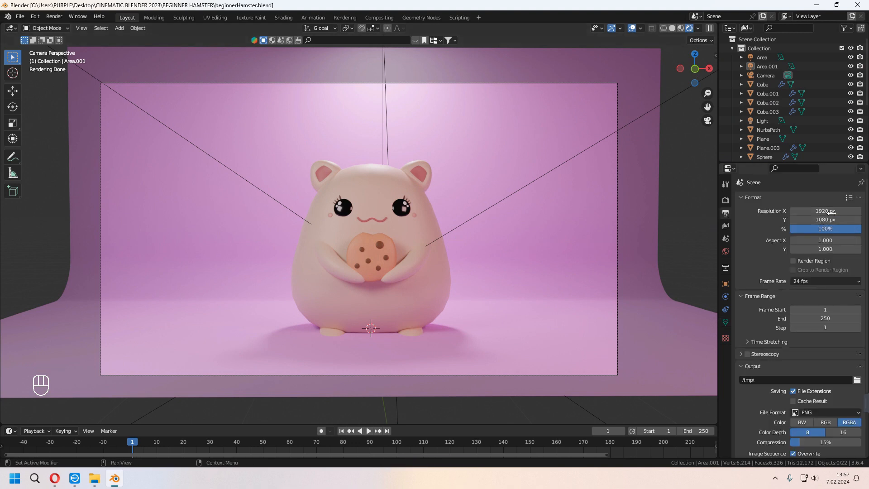
left_click(726, 201)
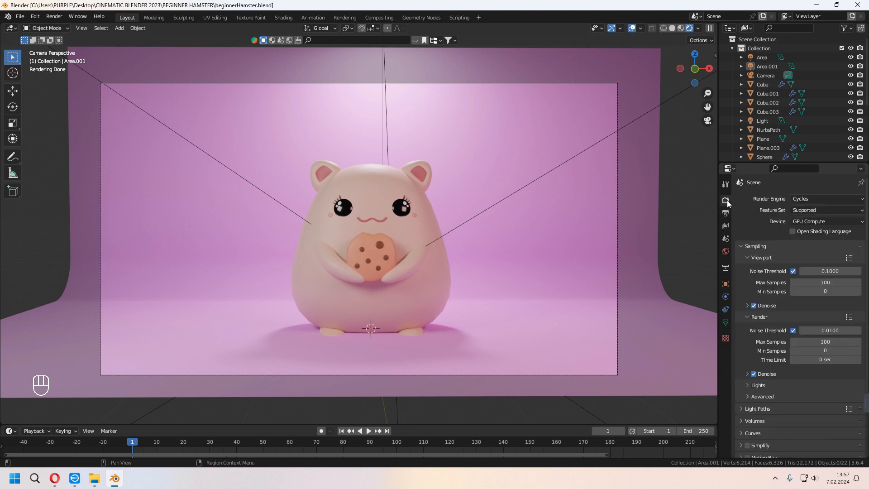
left_click(816, 199)
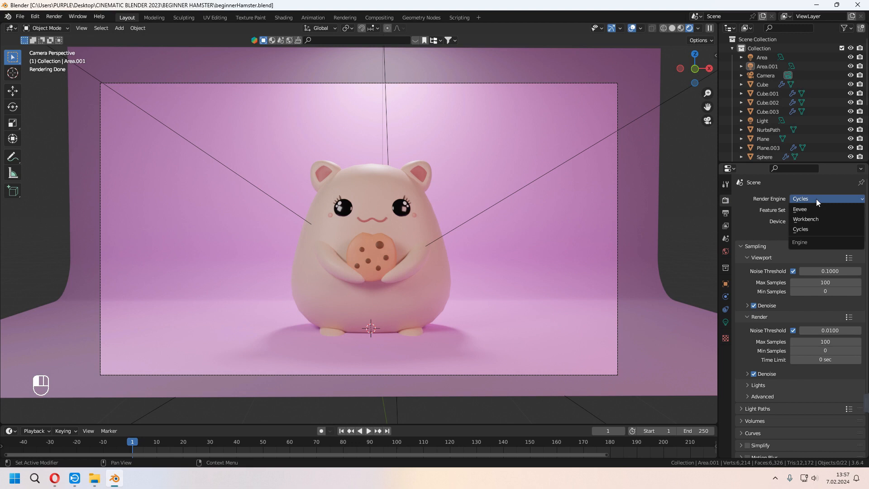
left_click(816, 209)
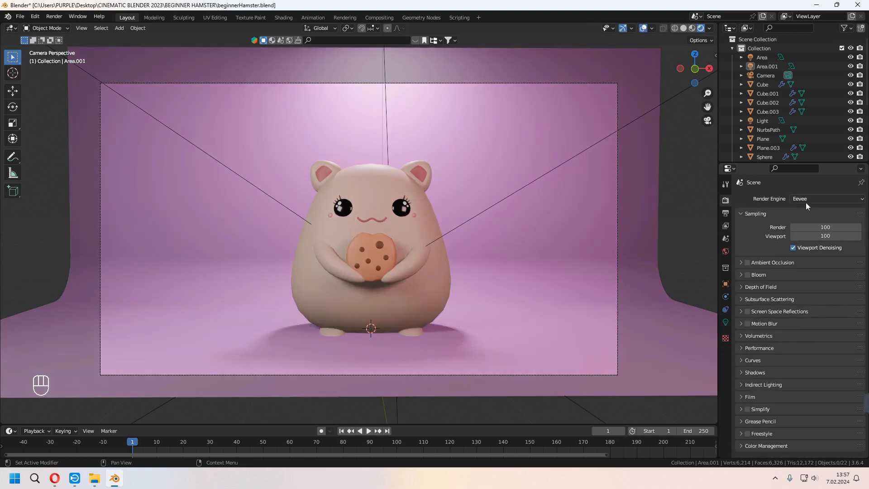
Enable Ambient Occlusion, Bloom and Screen Space Reflections with Refraction in the Eevee render settings.
left_click(748, 263)
left_click(747, 275)
left_click(747, 311)
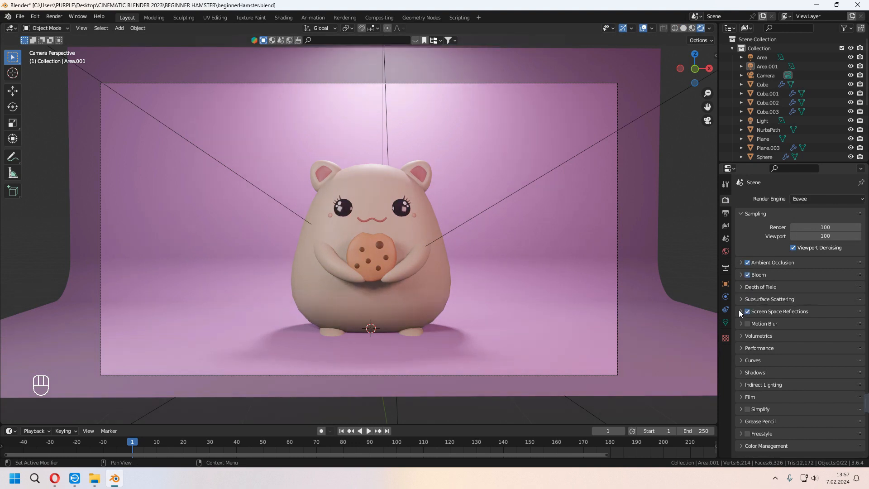
left_click(741, 312)
left_click(789, 325)
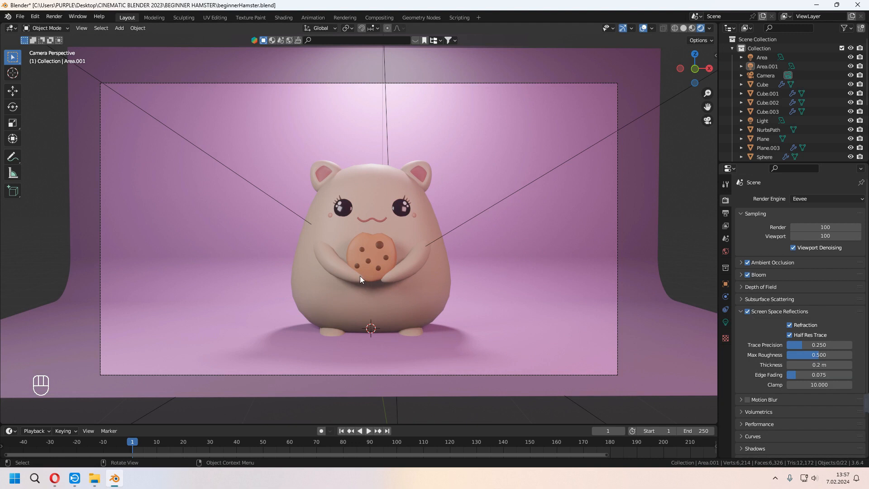
Switch the render engine back to Cycles and set the Color Management look to High Contrast.
left_click(808, 200)
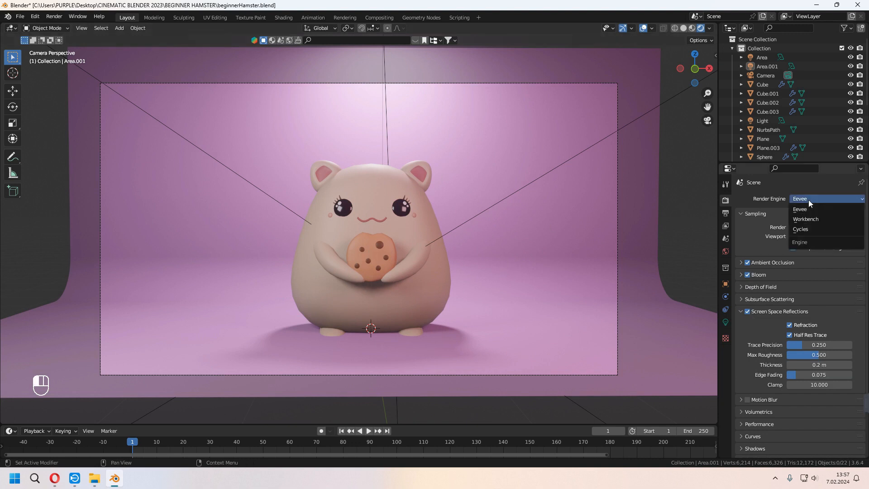
left_click(811, 229)
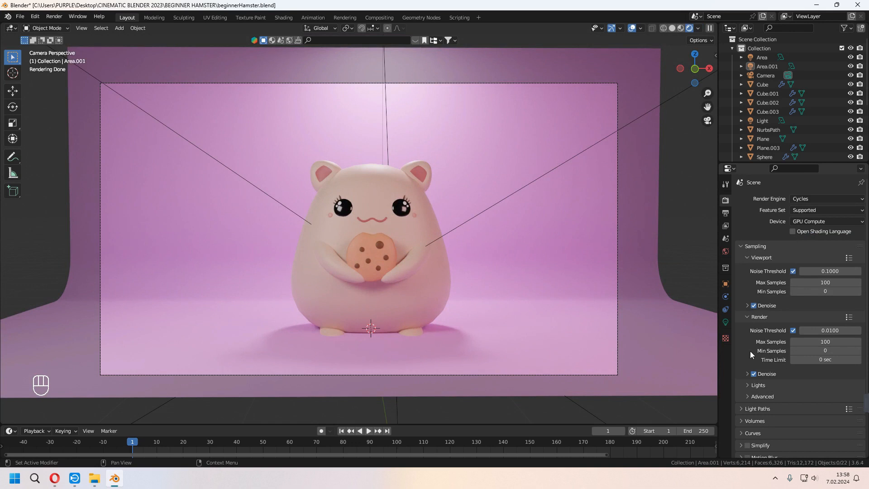
scroll(751, 354, "down", 4)
left_click(743, 452)
scroll(750, 406, "down", 4)
left_click(811, 403)
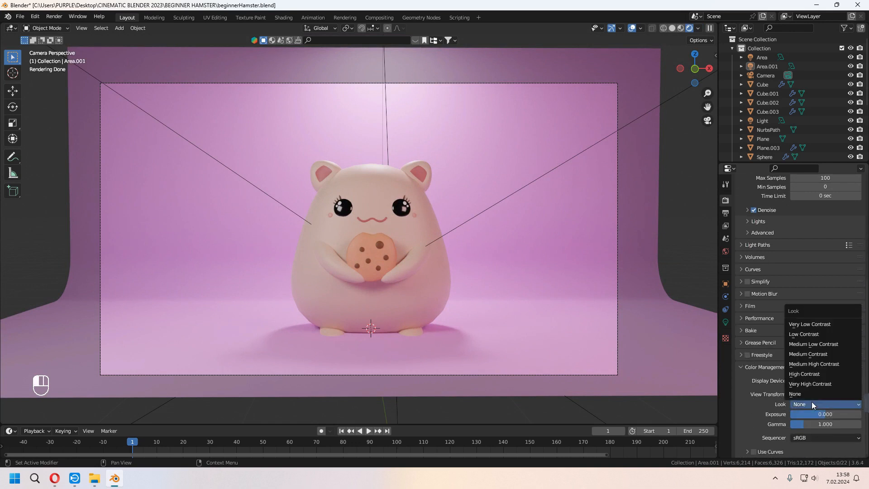
left_click(807, 376)
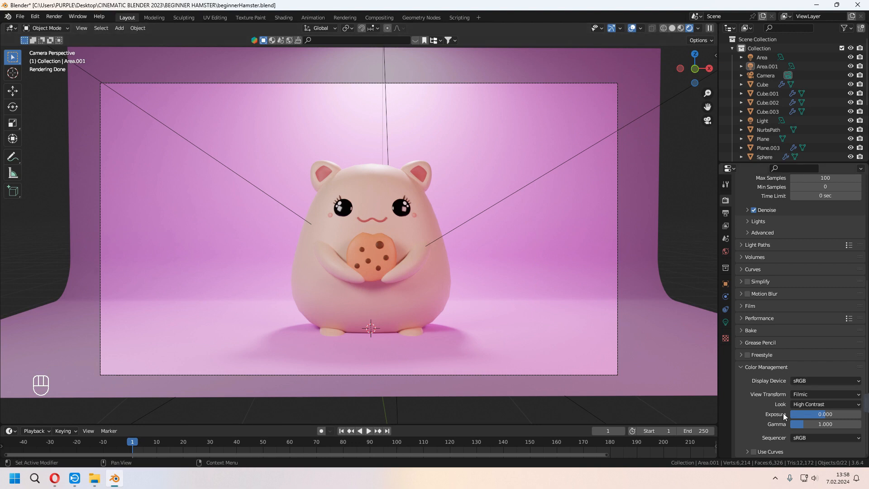
Change the Color Management look to Medium High Contrast and save the file.
left_click(810, 405)
left_click(807, 364)
key("ctrl+s")
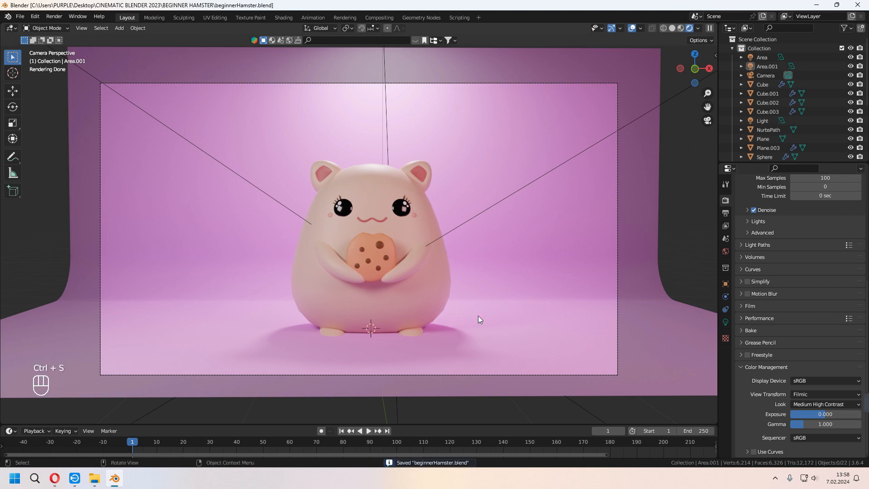
Render the hamster scene as a still image and inspect the result up close.
left_click(55, 16)
left_click(70, 27)
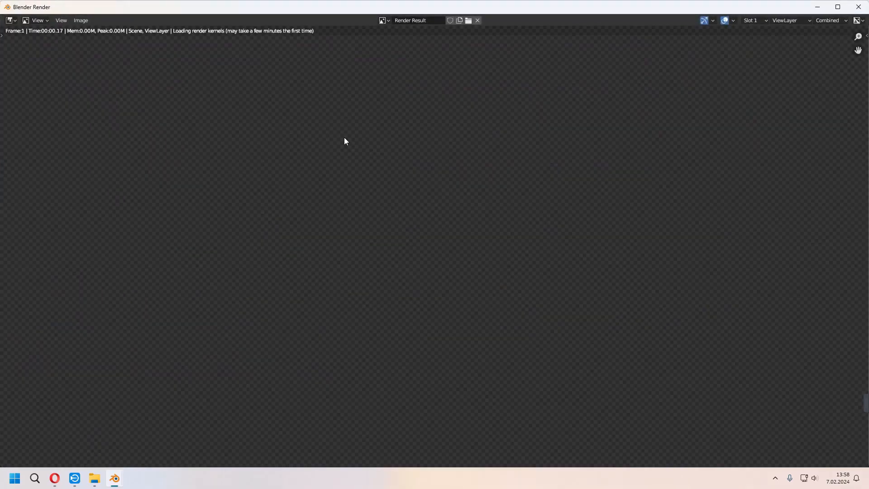
scroll(466, 276, "up", 1)
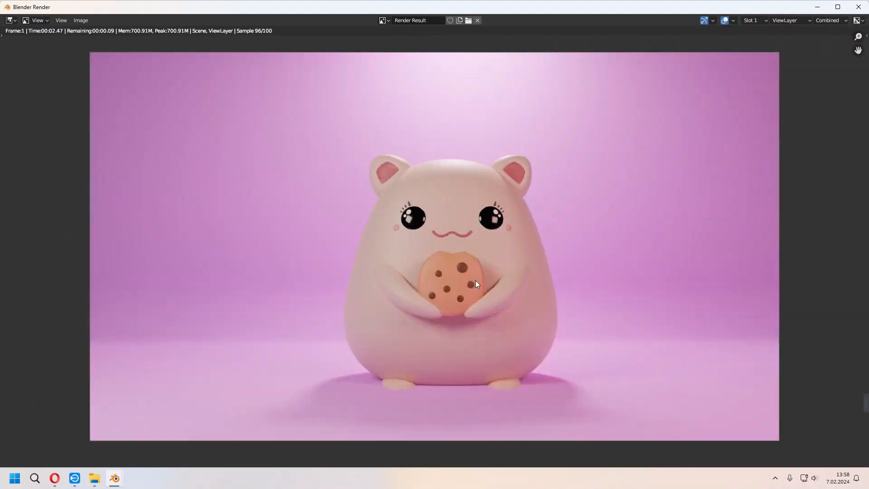
scroll(439, 344, "up", 1)
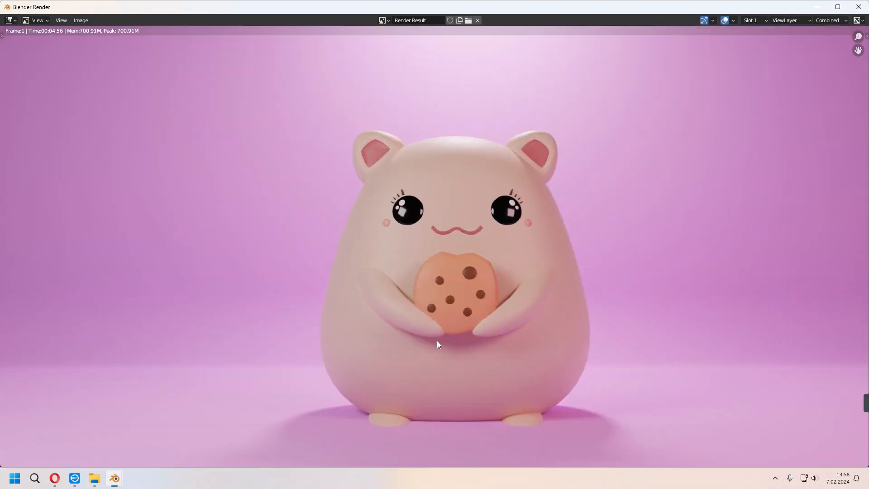